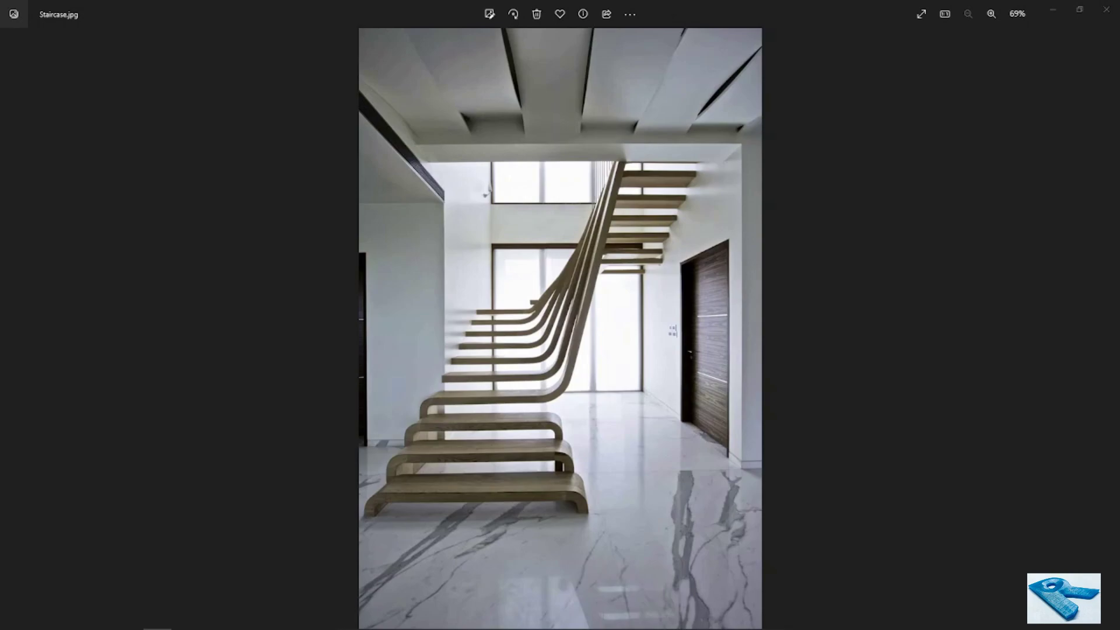
# Switch from the reference photo to Revit and delete the 1100mm railing from the staircase.
pyautogui.click(1058, 9)
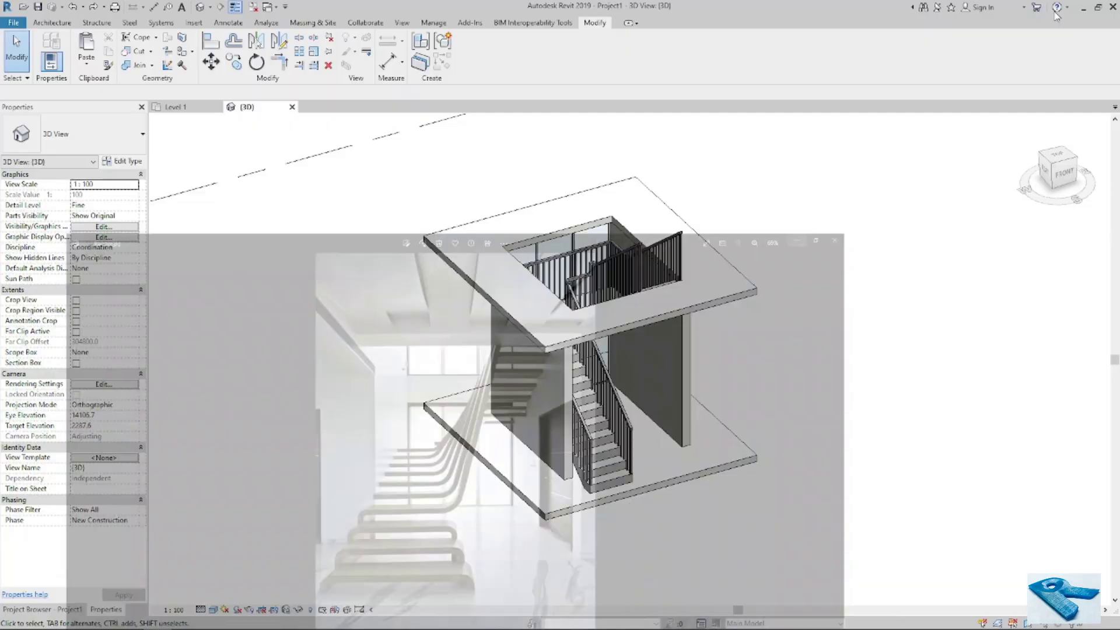
pyautogui.moveTo(799, 362); pyautogui.dragTo(637, 393, button='middle')
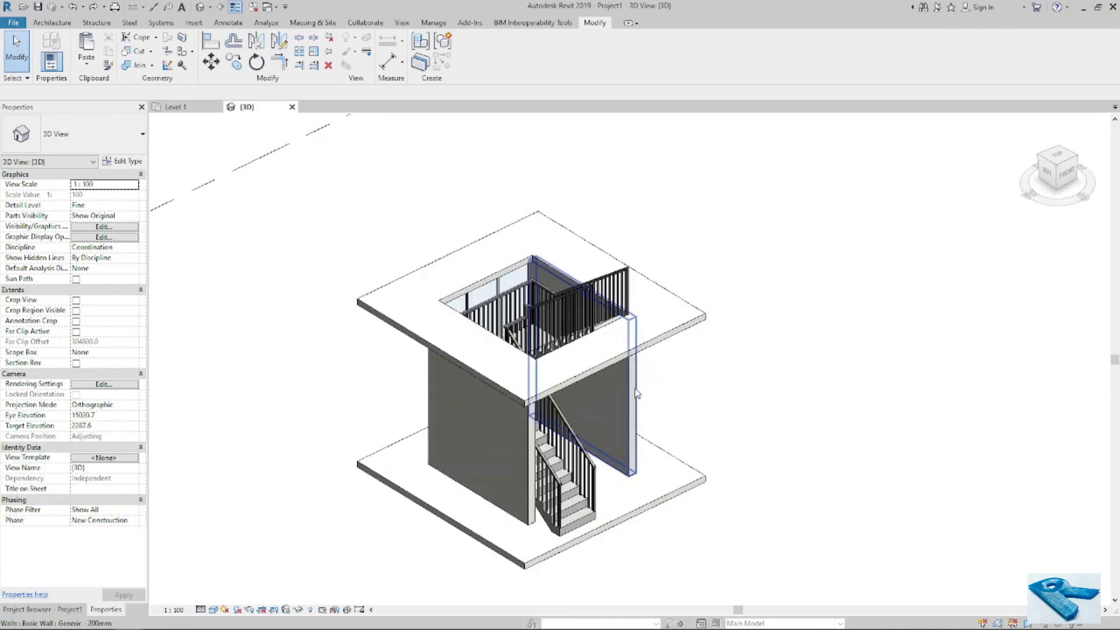
pyautogui.click(628, 283)
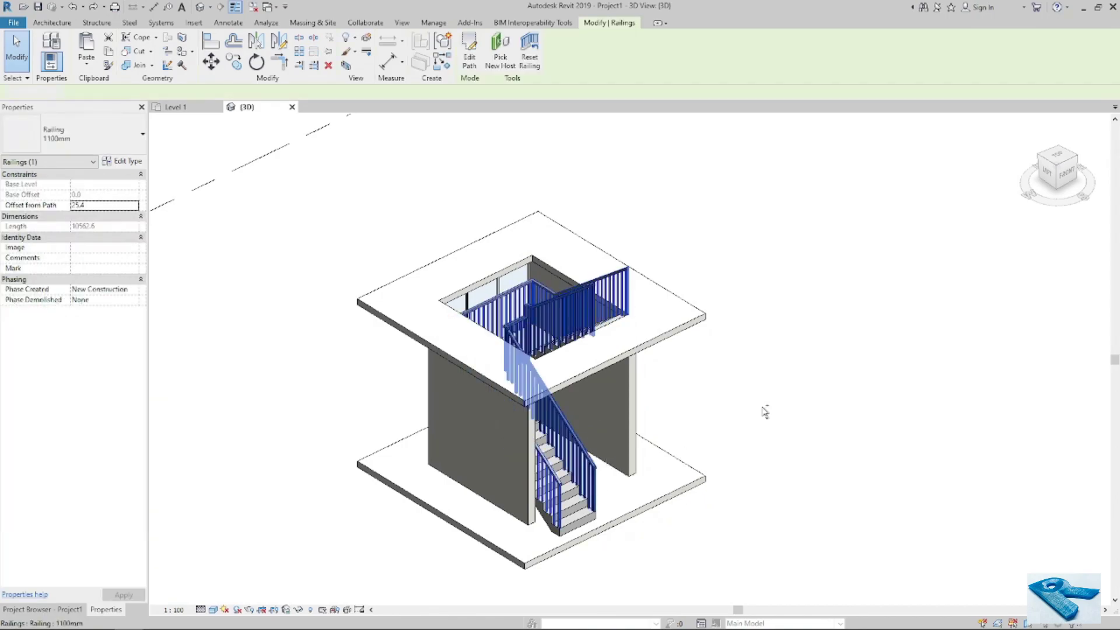
pyautogui.press('Delete')
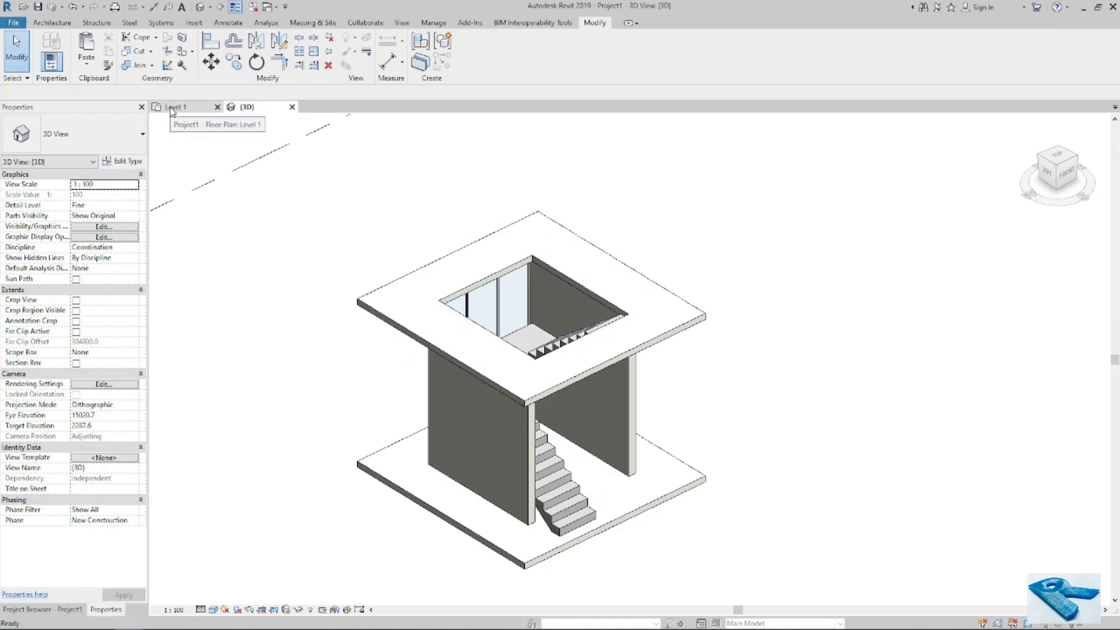
# Draw a building section on the Level 1 plan, running straight across the lower end of the stair.
pyautogui.click(173, 111)
pyautogui.click(220, 7)
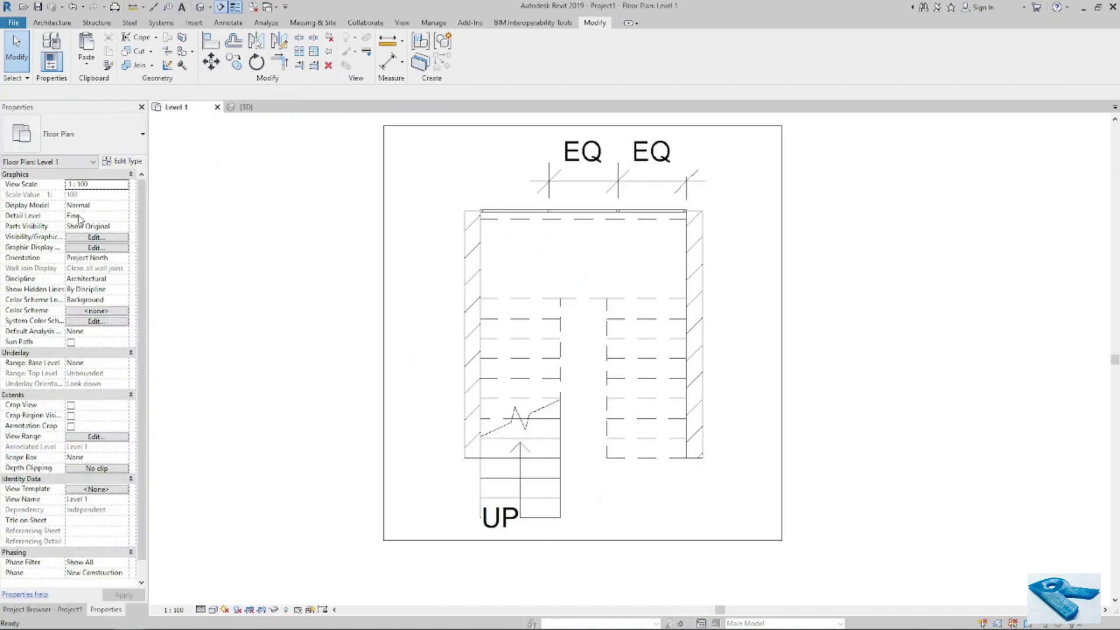
pyautogui.click(338, 531)
pyautogui.click(877, 532)
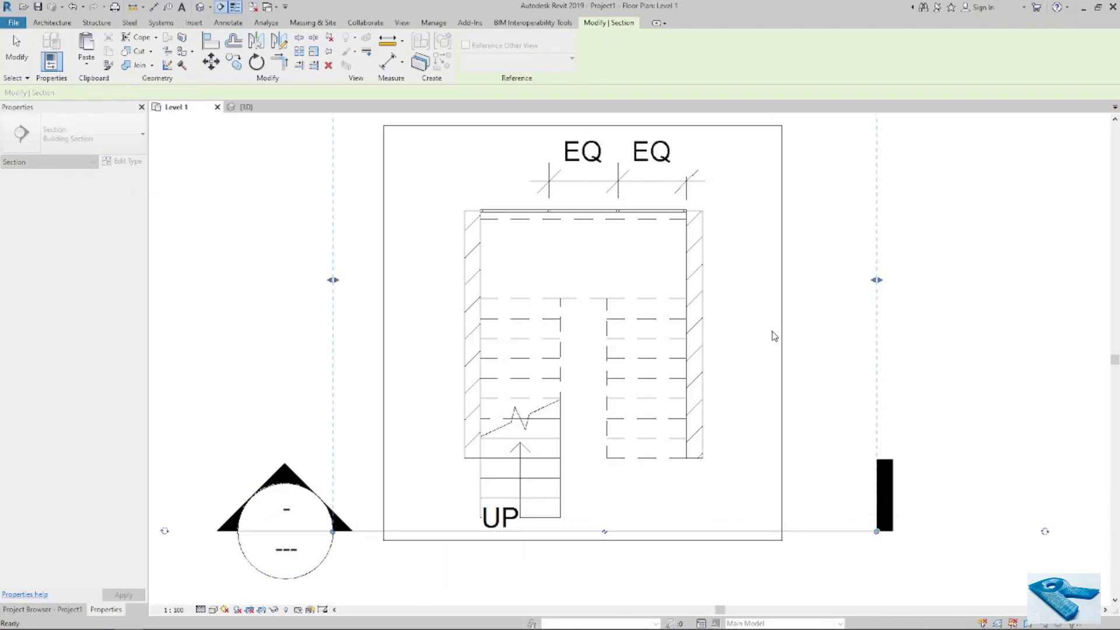
pyautogui.press('Escape')
# Set the section's far clip offset to 5000, and pull its far boundary back to about 3420 mm.
pyautogui.click(109, 383)
pyautogui.write('5000')
pyautogui.press('Return')
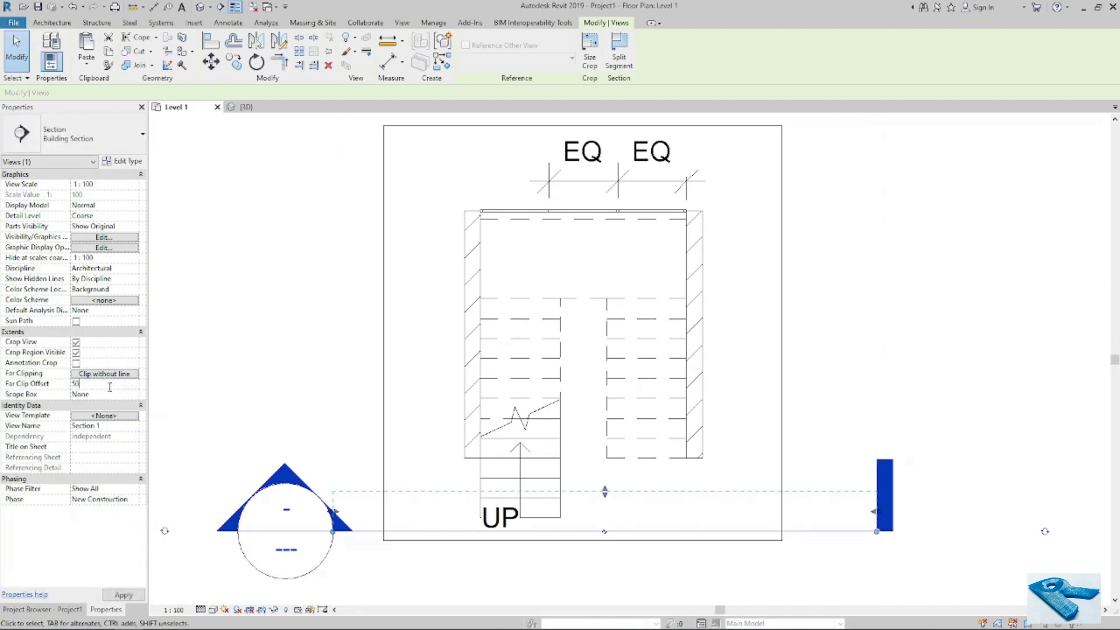
pyautogui.press('Return')
pyautogui.moveTo(605, 135); pyautogui.dragTo(605, 258)
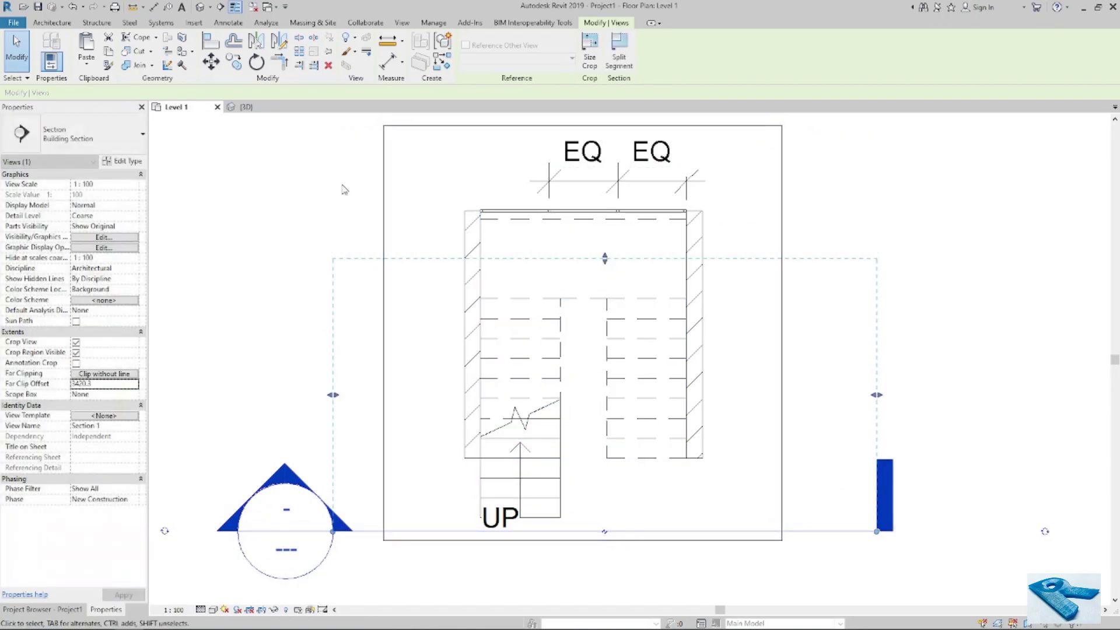
pyautogui.click(299, 194)
# Create an in-place model in the 3D view using the Stairs family category and accept its default name.
pyautogui.click(245, 107)
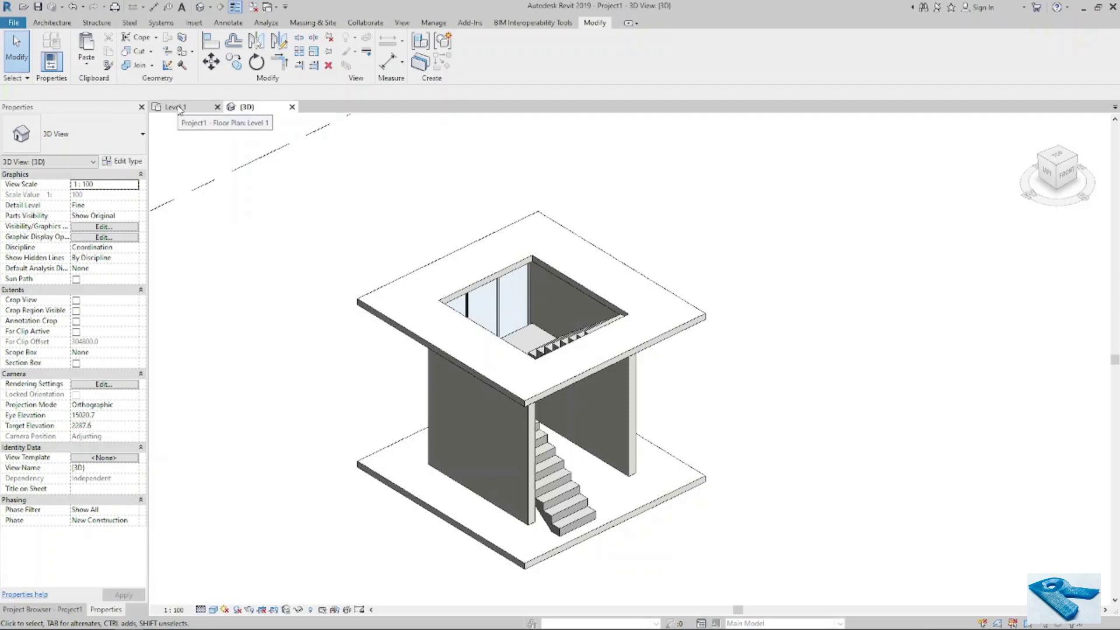
pyautogui.click(52, 22)
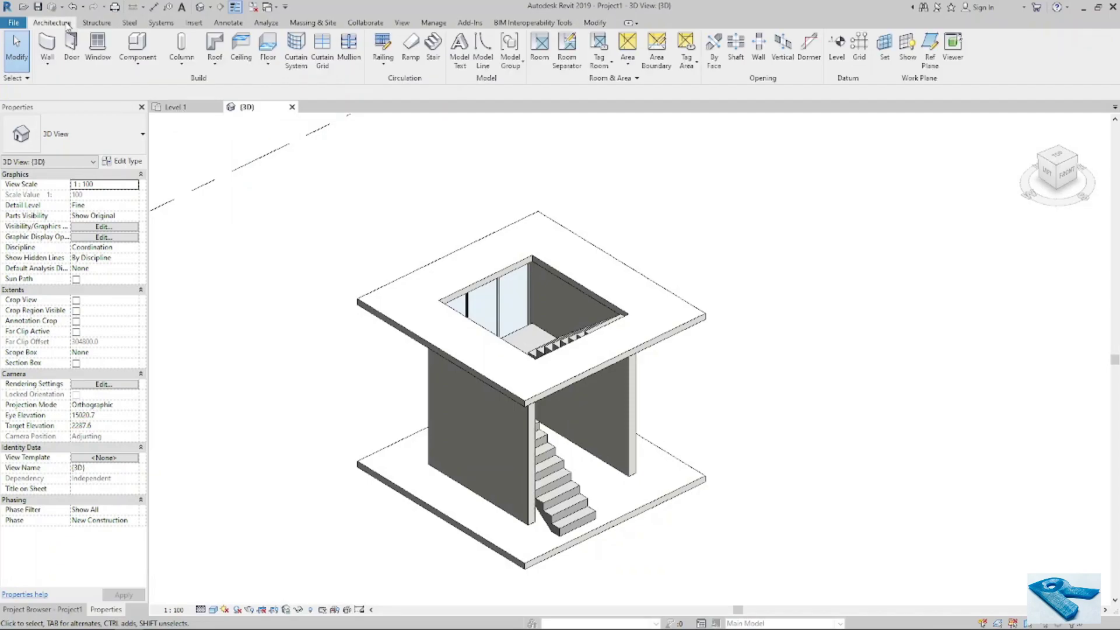
pyautogui.click(136, 67)
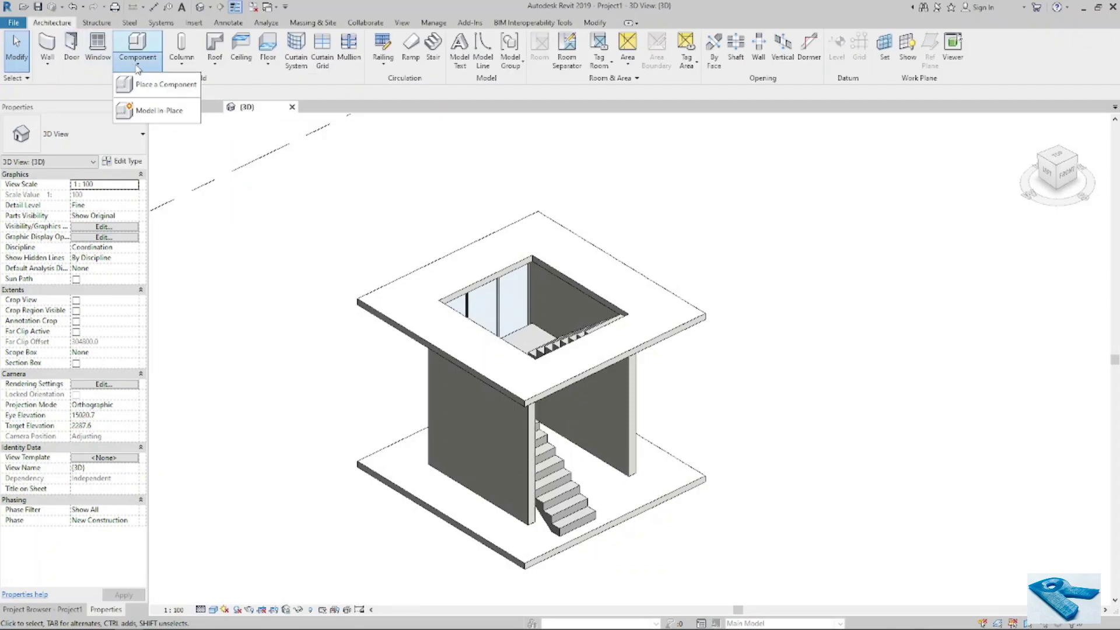
pyautogui.click(159, 110)
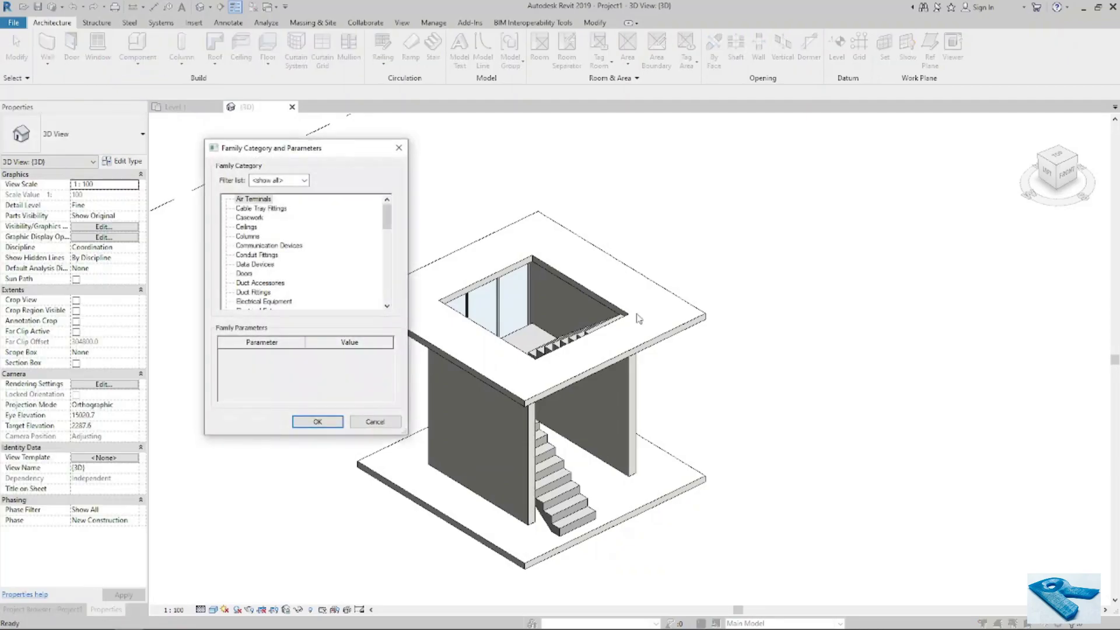
pyautogui.moveTo(391, 214); pyautogui.dragTo(383, 290)
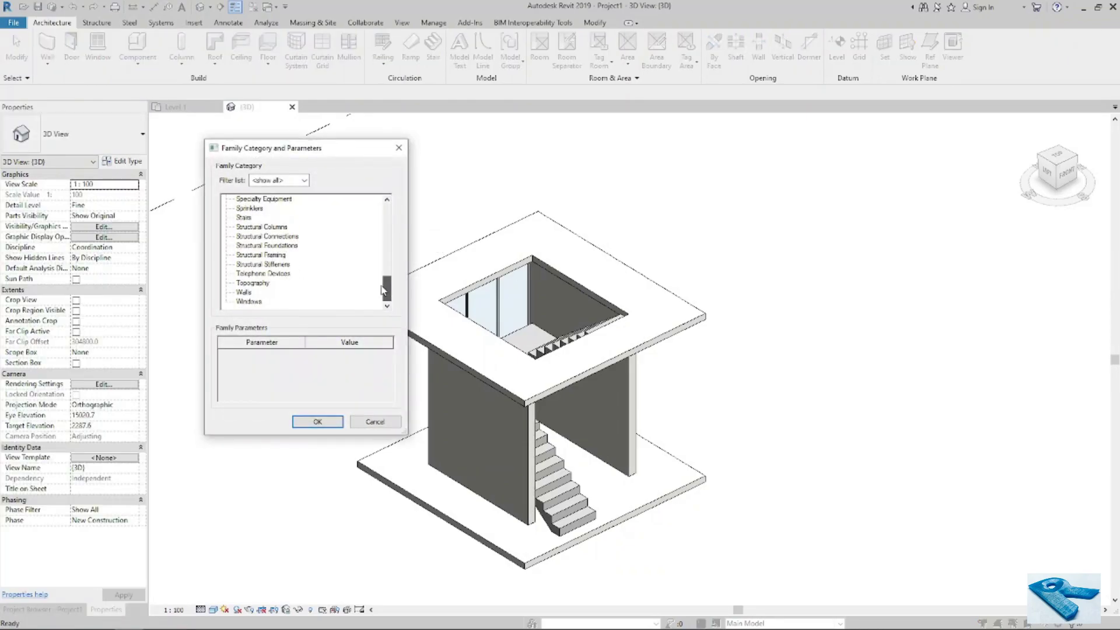
pyautogui.click(315, 421)
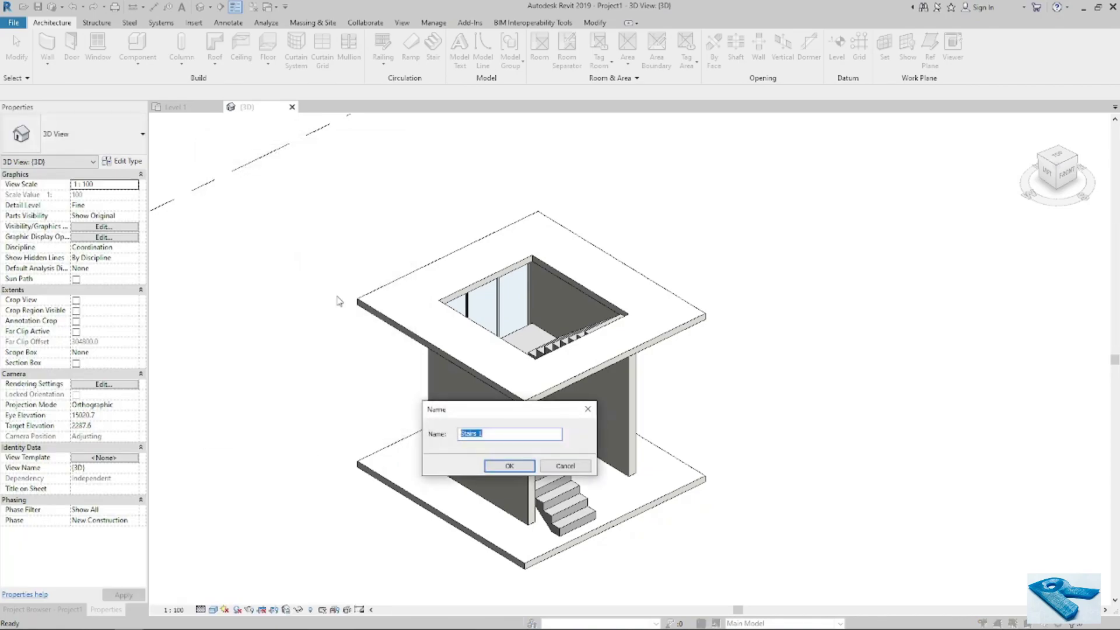
pyautogui.click(509, 466)
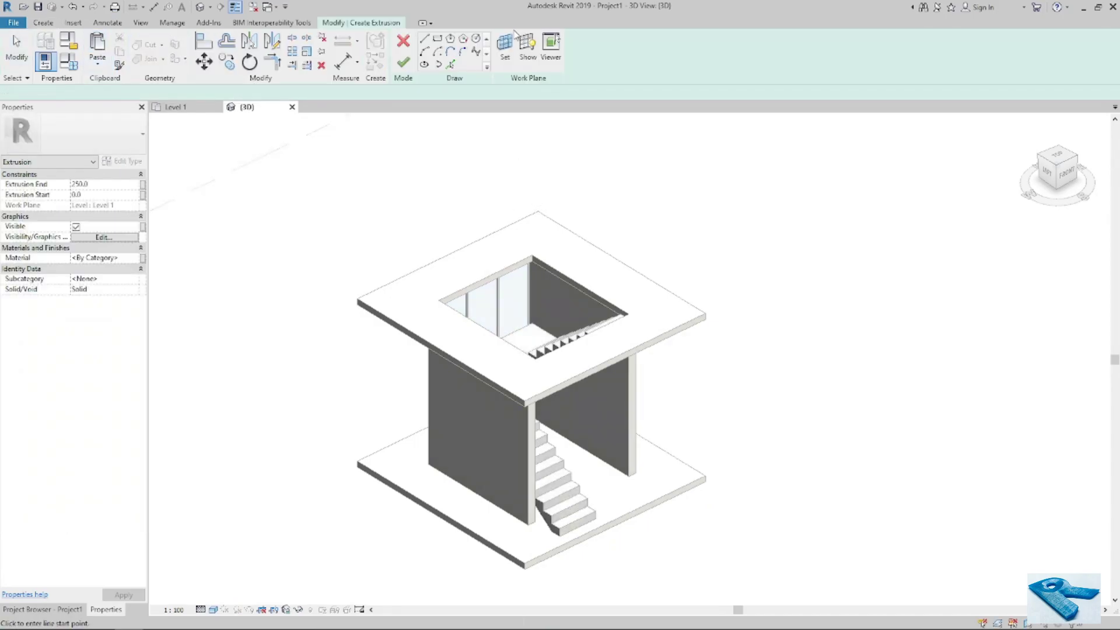
# Set the work plane of a new extrusion by picking the front face of the stair's lowest riser.
pyautogui.click(505, 44)
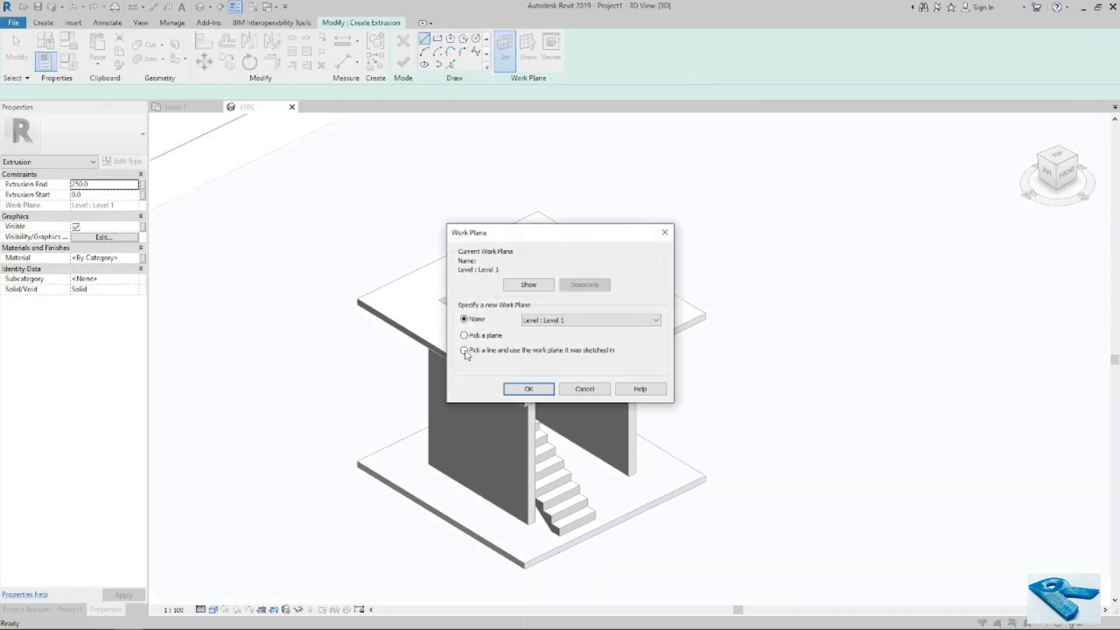
pyautogui.click(464, 335)
pyautogui.click(529, 389)
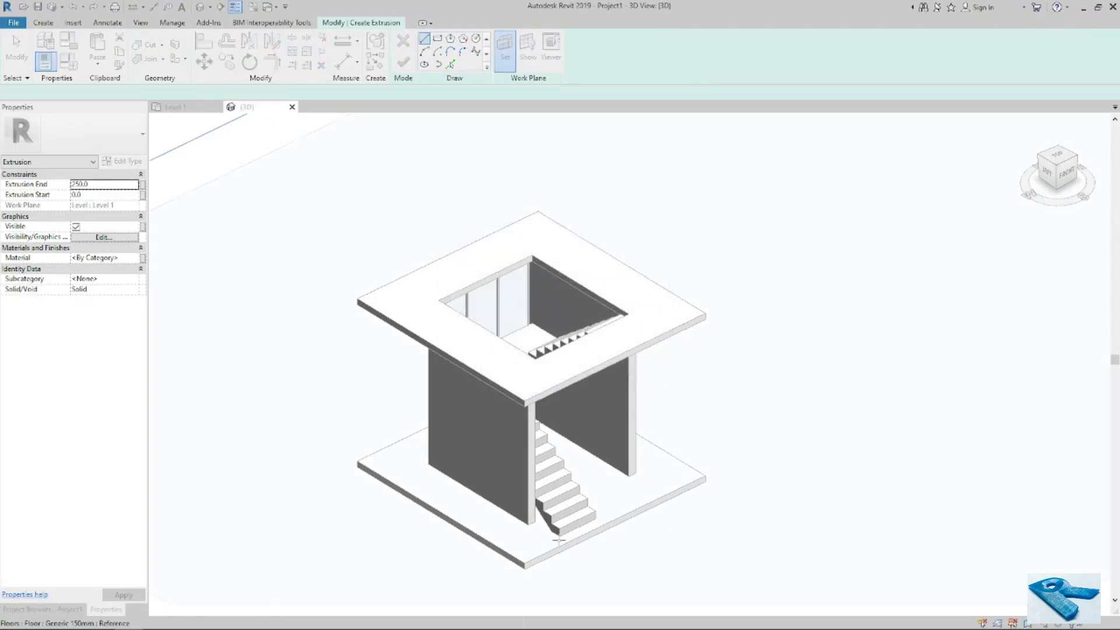
pyautogui.scroll(5, 559, 536)
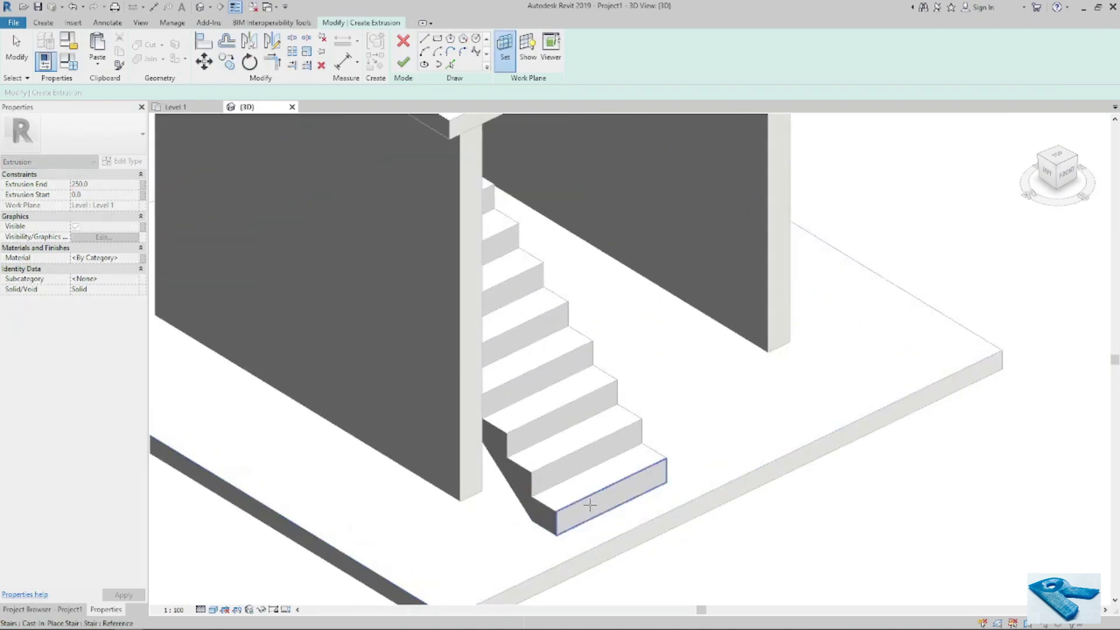
pyautogui.click(590, 505)
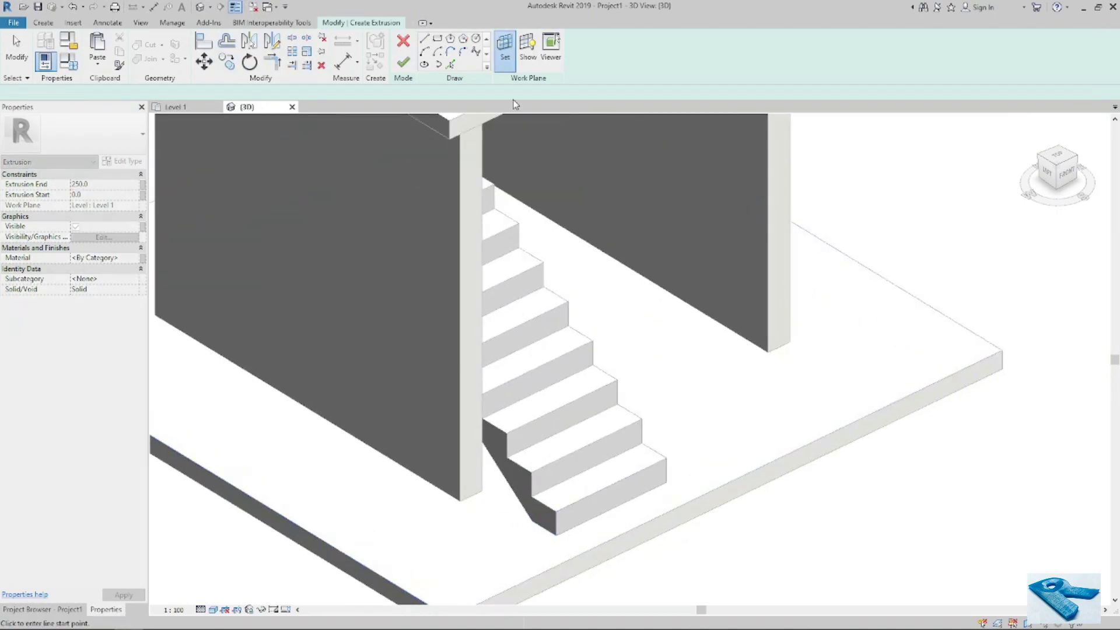
# Trace all four edges of the lowest riser's front face as sketch lines by picking them.
pyautogui.click(451, 64)
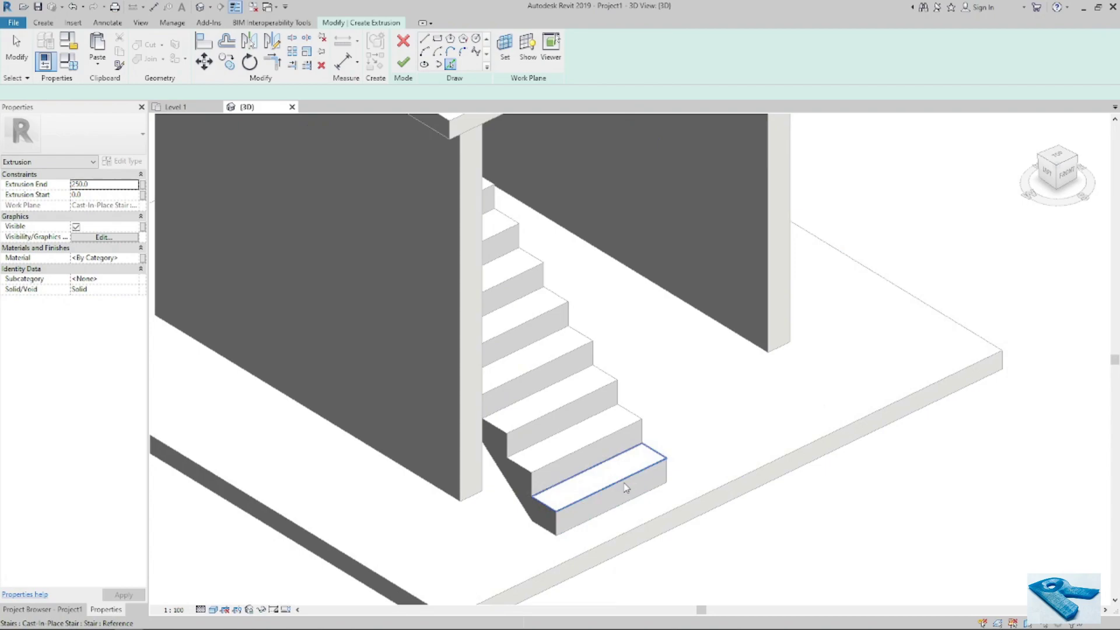
pyautogui.click(647, 469)
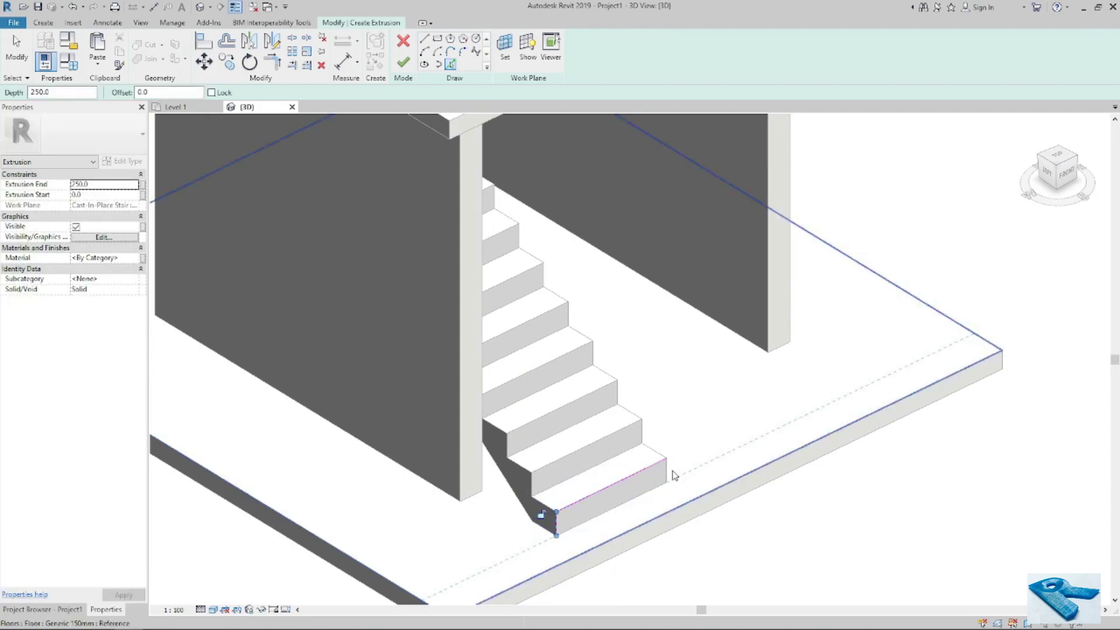
pyautogui.click(668, 472)
pyautogui.scroll(4, 619, 549)
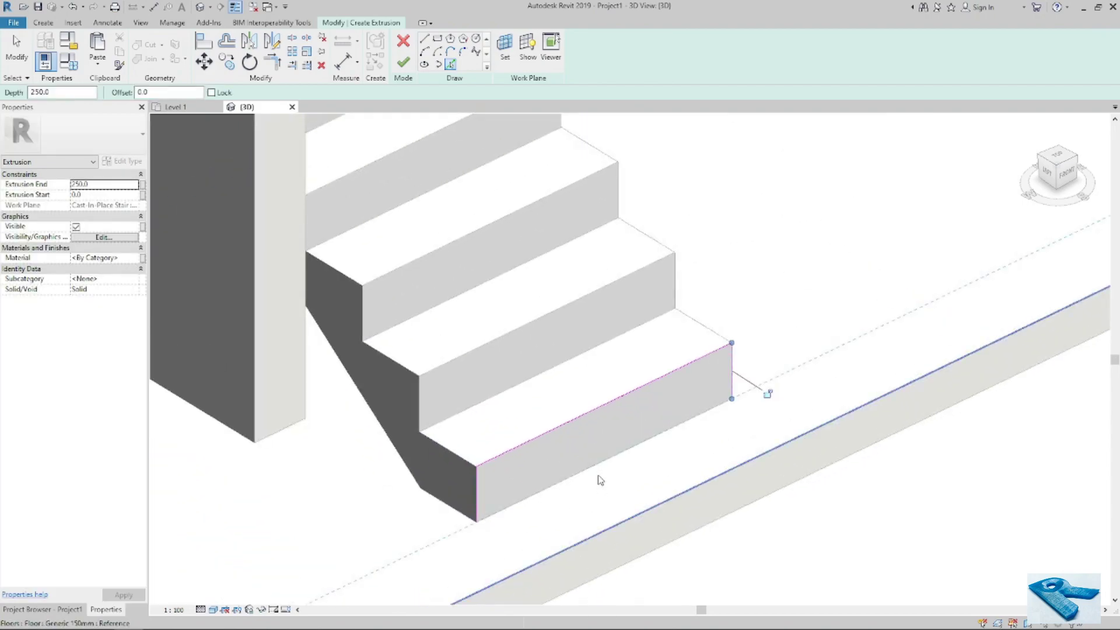
pyautogui.click(592, 470)
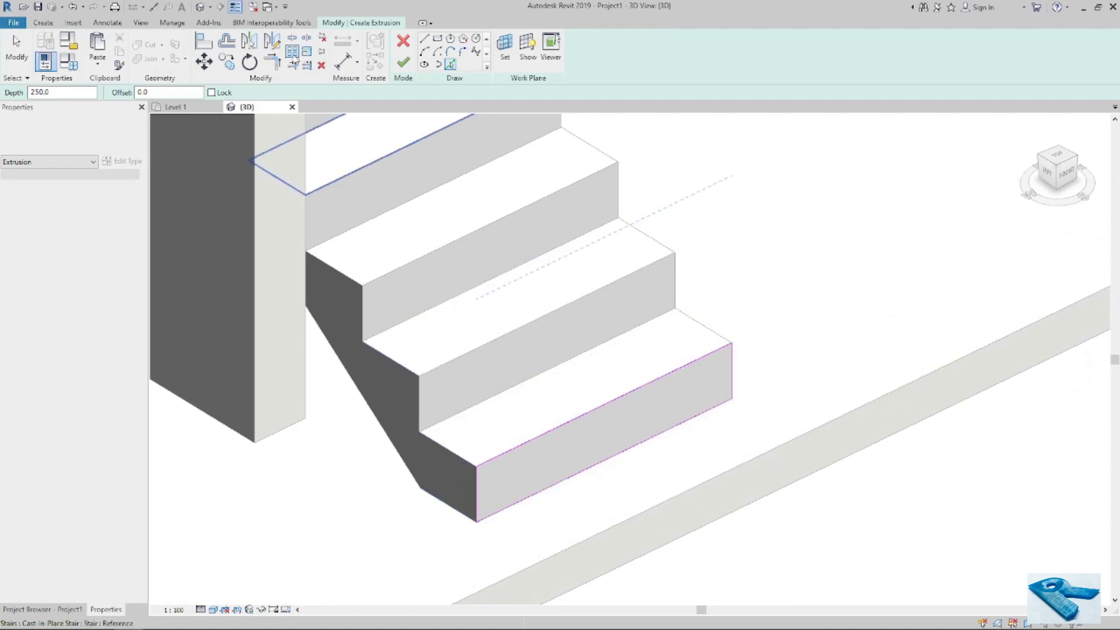
# Offset copies of the riser outline's side and top lines by 50 mm, removing the stray copy above the top edge.
pyautogui.click(227, 42)
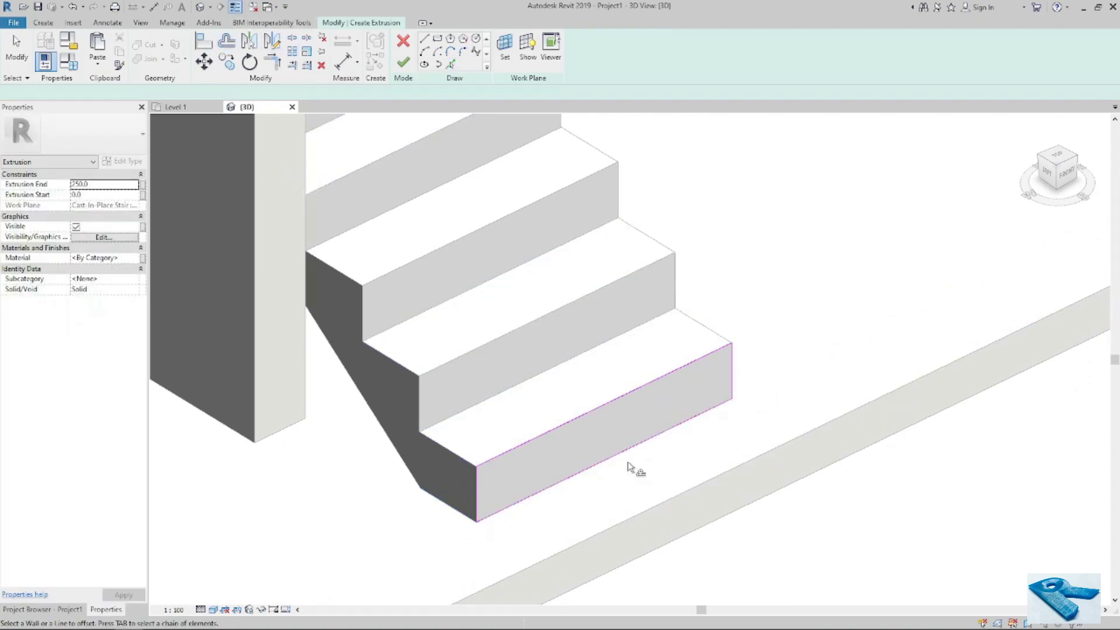
pyautogui.click(474, 495)
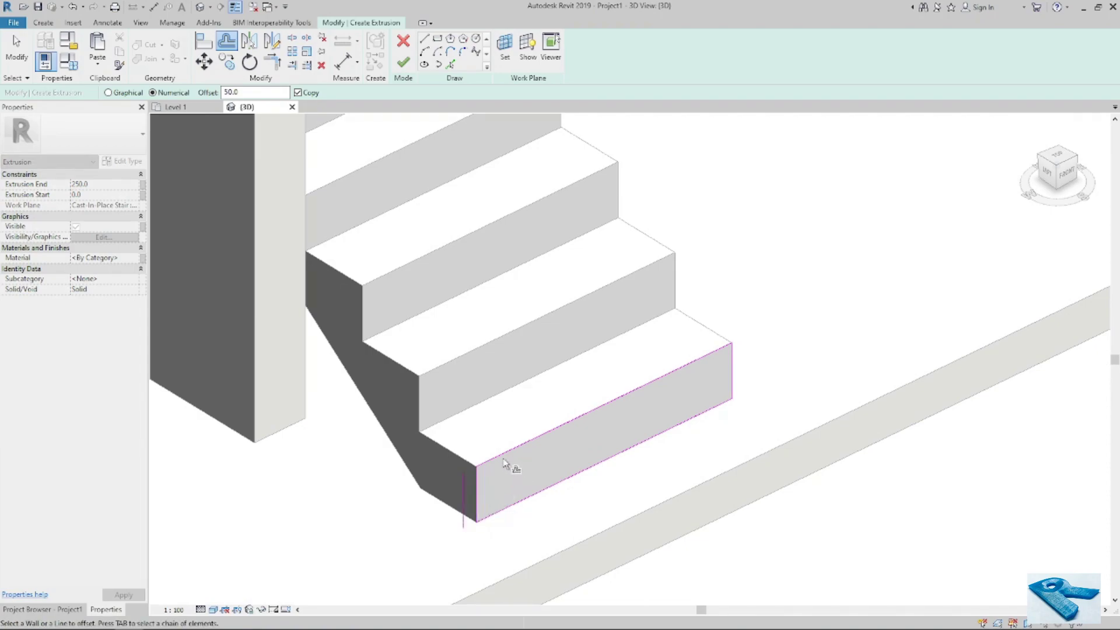
pyautogui.click(500, 456)
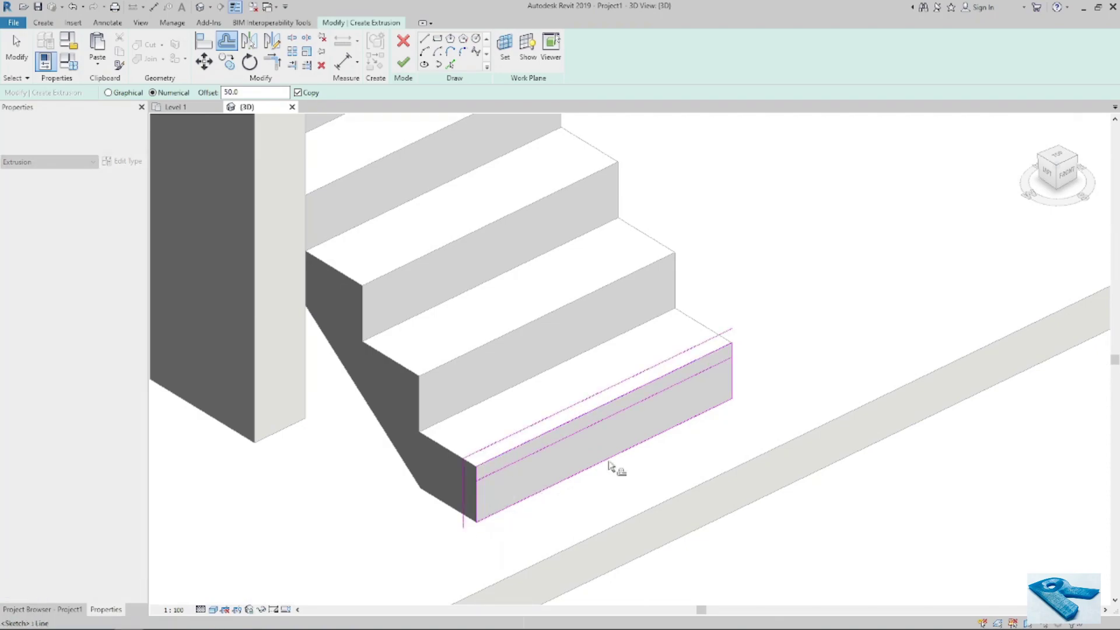
pyautogui.click(732, 385)
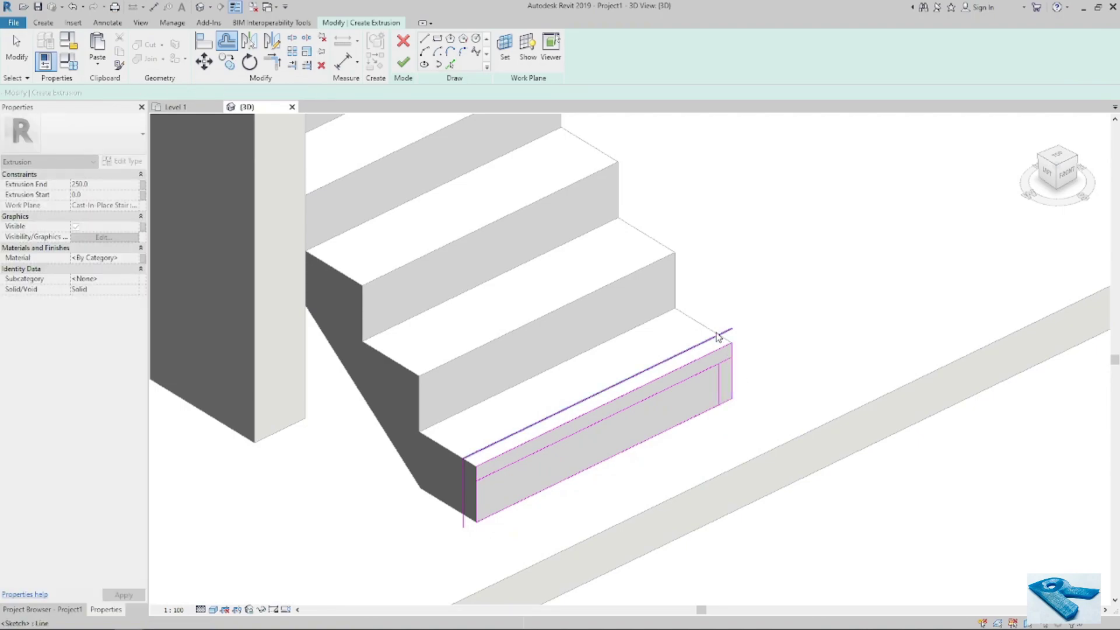
pyautogui.press('Escape')
# Trim the offset lines and riser outline into corners to form the inner and outer edges of the step profile.
pyautogui.press('t')
pyautogui.press('r')
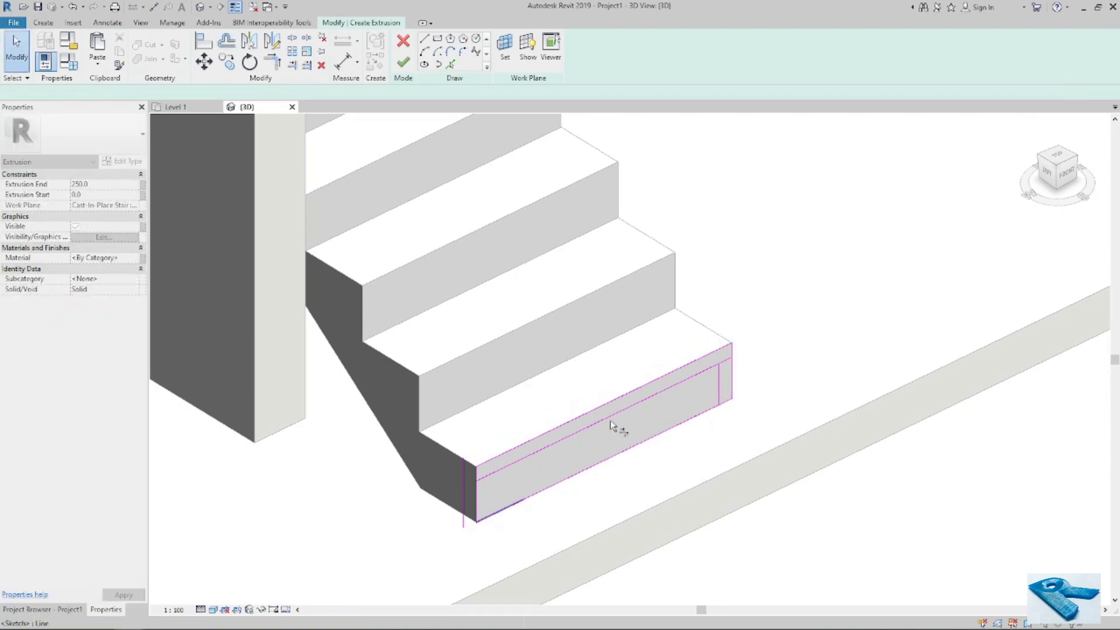
pyautogui.click(607, 419)
pyautogui.click(720, 388)
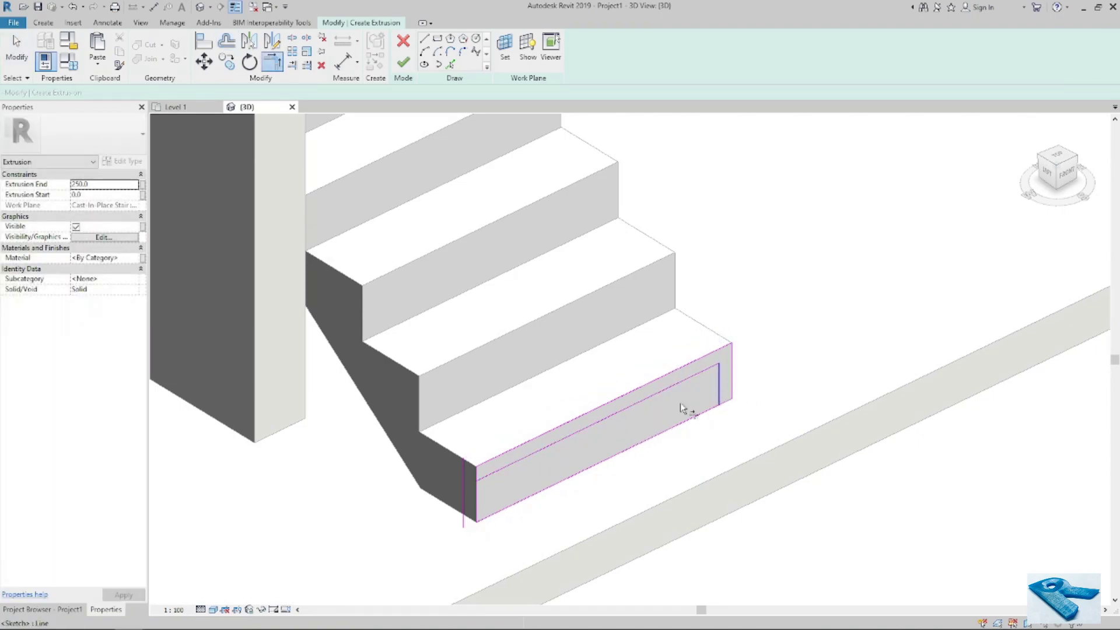
pyautogui.click(558, 444)
pyautogui.click(478, 497)
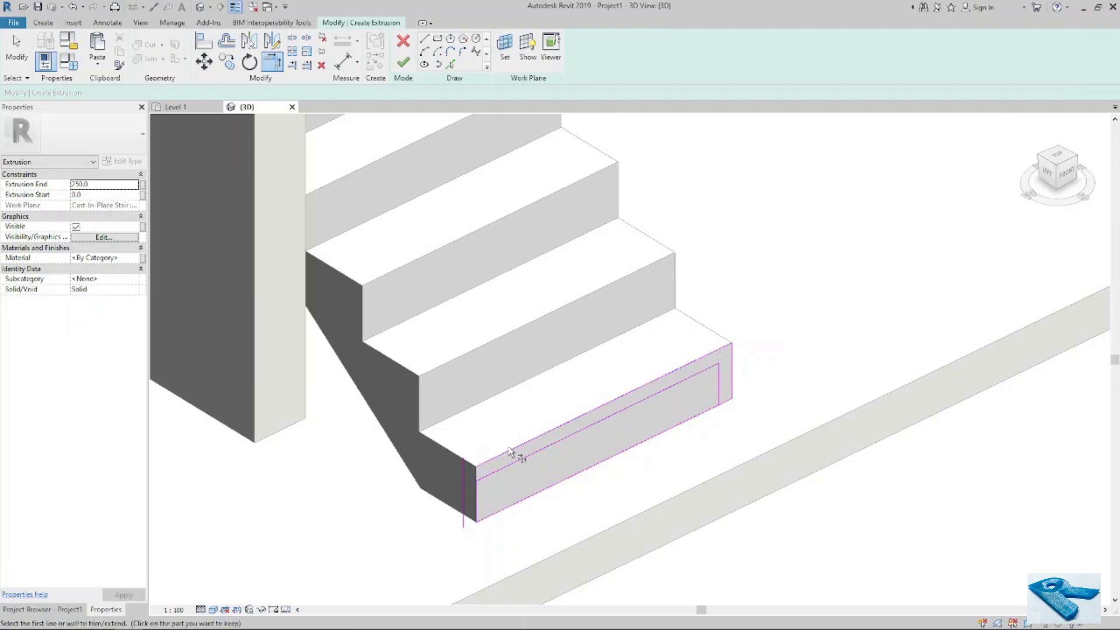
pyautogui.click(468, 522)
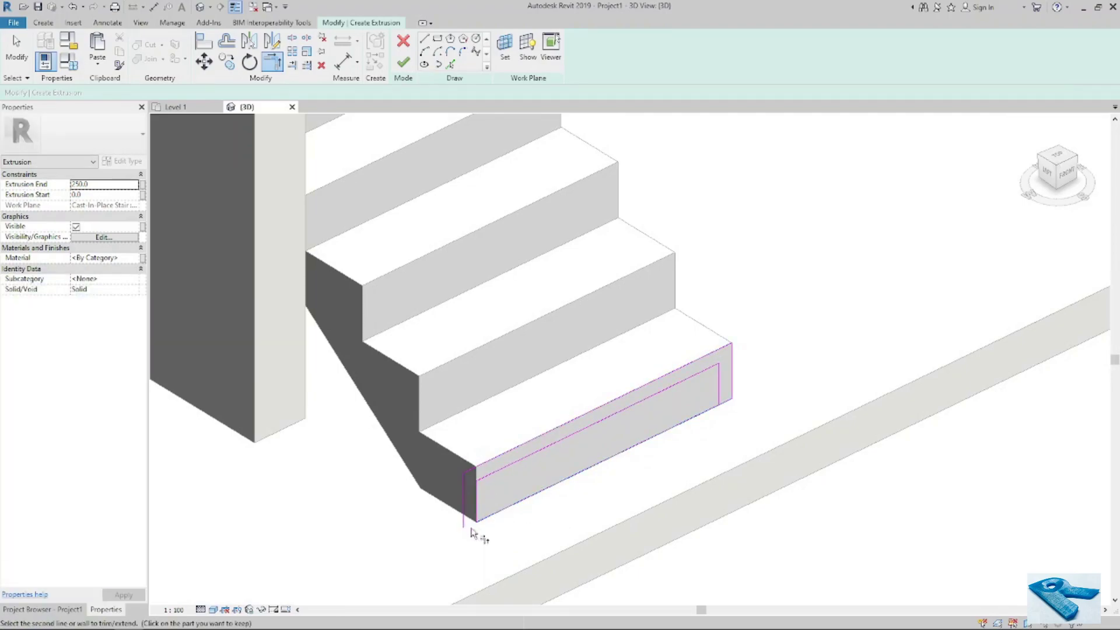
pyautogui.press('Escape')
pyautogui.press('Escape')
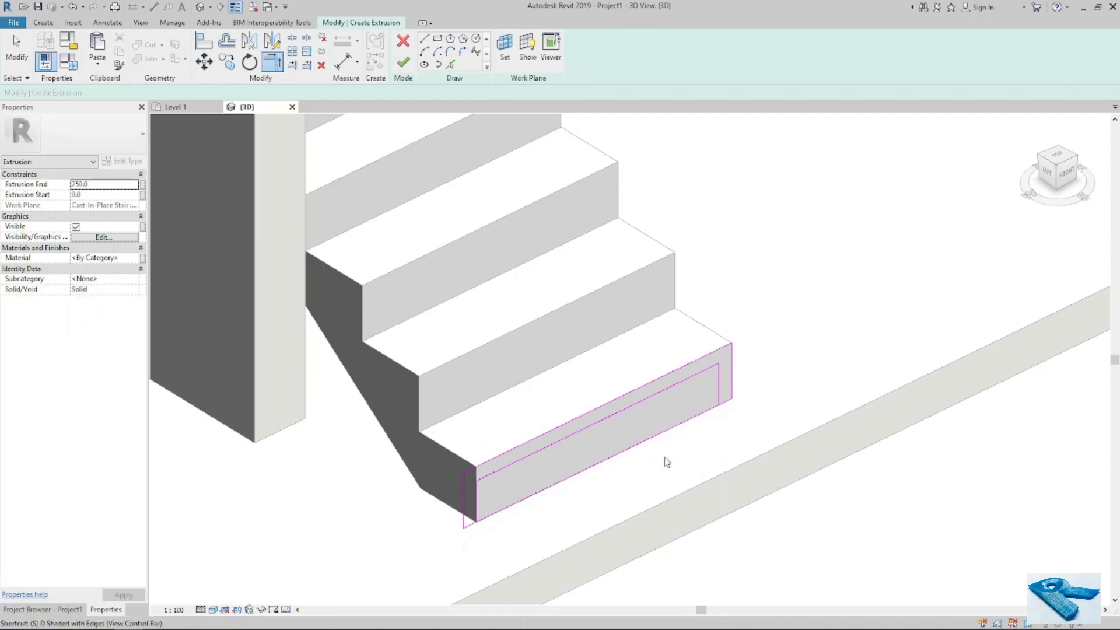
# Split the profile's bottom line and trim both parts to close the feet of the two legs.
pyautogui.press('s')
pyautogui.press('l')
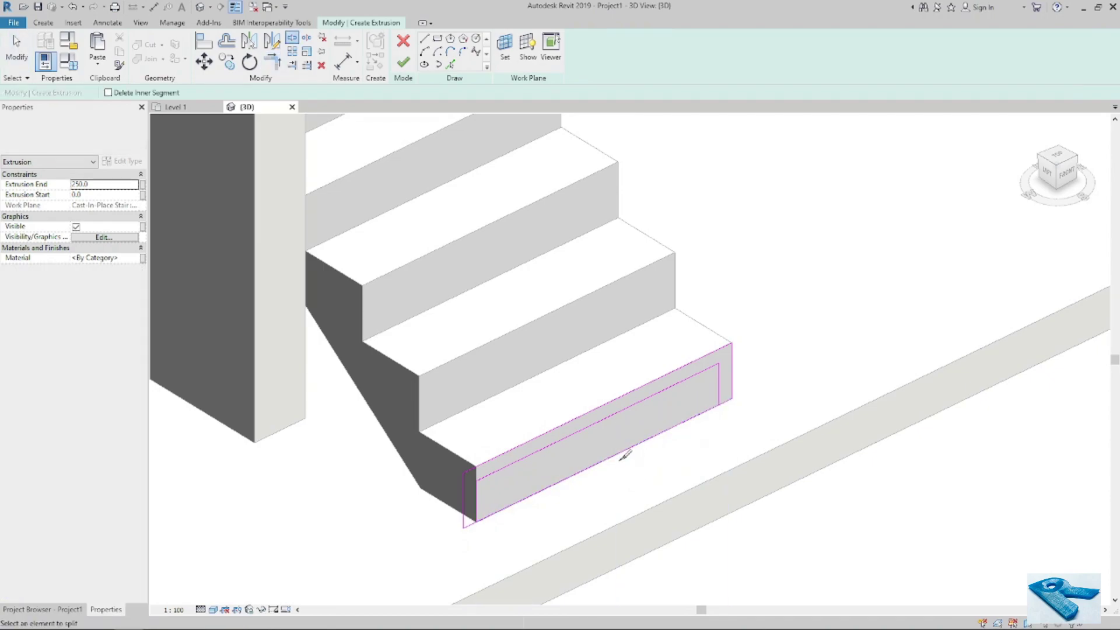
pyautogui.press('t')
pyautogui.press('r')
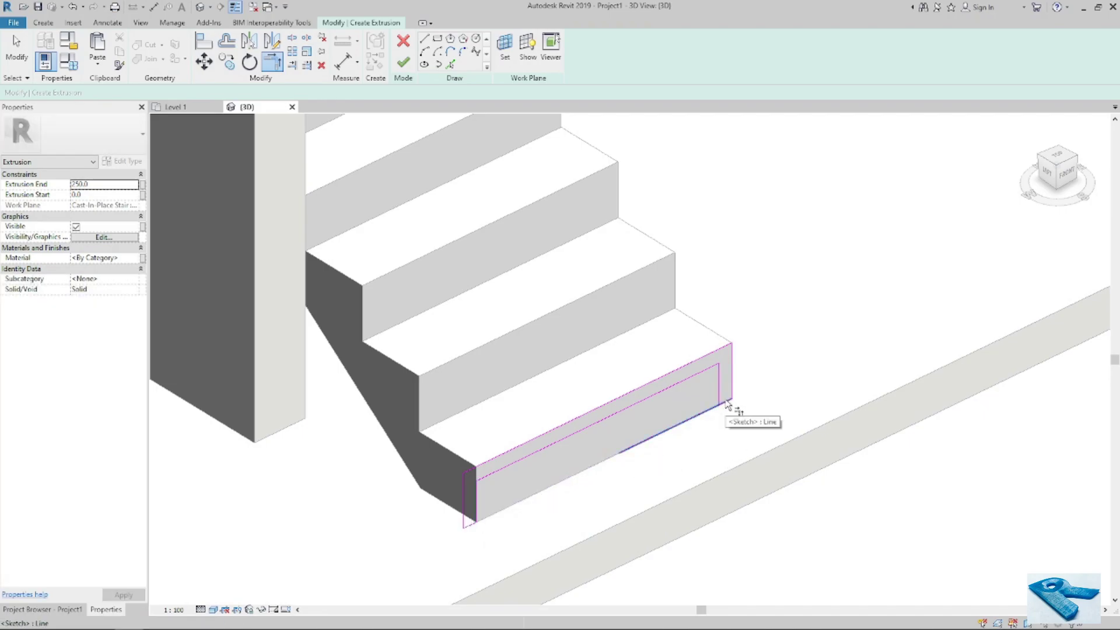
pyautogui.press('Escape')
pyautogui.keyDown('shift'); pyautogui.moveTo(628, 451); pyautogui.dragTo(508, 414, button='middle'); pyautogui.keyUp('shift')
pyautogui.moveTo(508, 414)
pyautogui.mouseDown(button='middle')
pyautogui.moveTo(738, 445)
pyautogui.moveTo(683, 409)
pyautogui.mouseUp(button='middle')
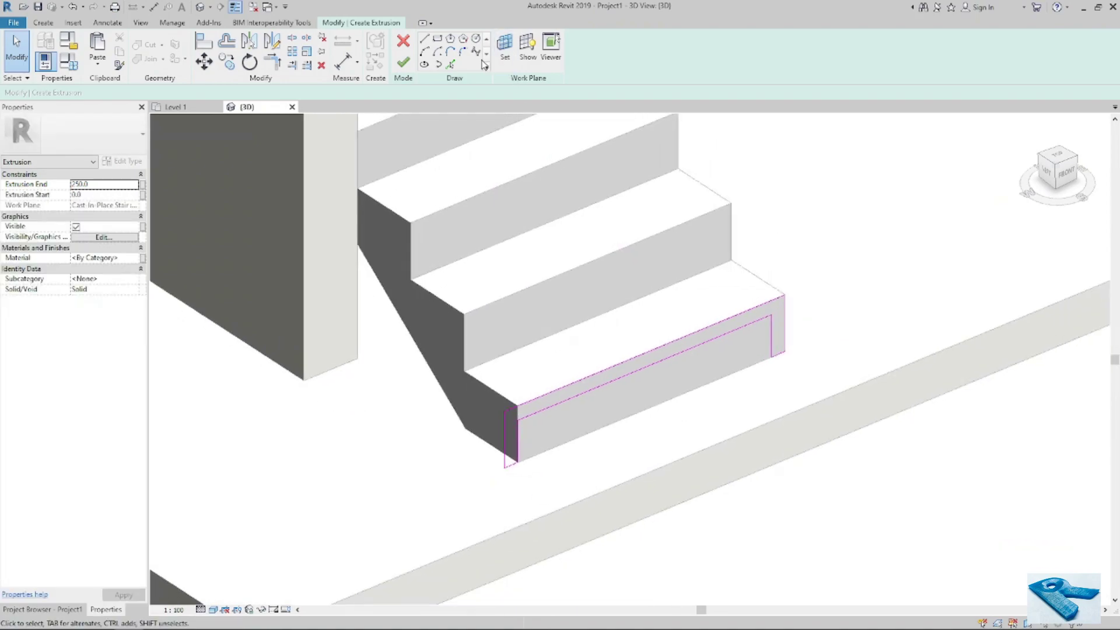
# Fillet the inner edge's upper corner at the stair's near end and set the arc radius to 50 mm.
pyautogui.click(463, 53)
pyautogui.scroll(2, 530, 425)
pyautogui.scroll(2, 495, 393)
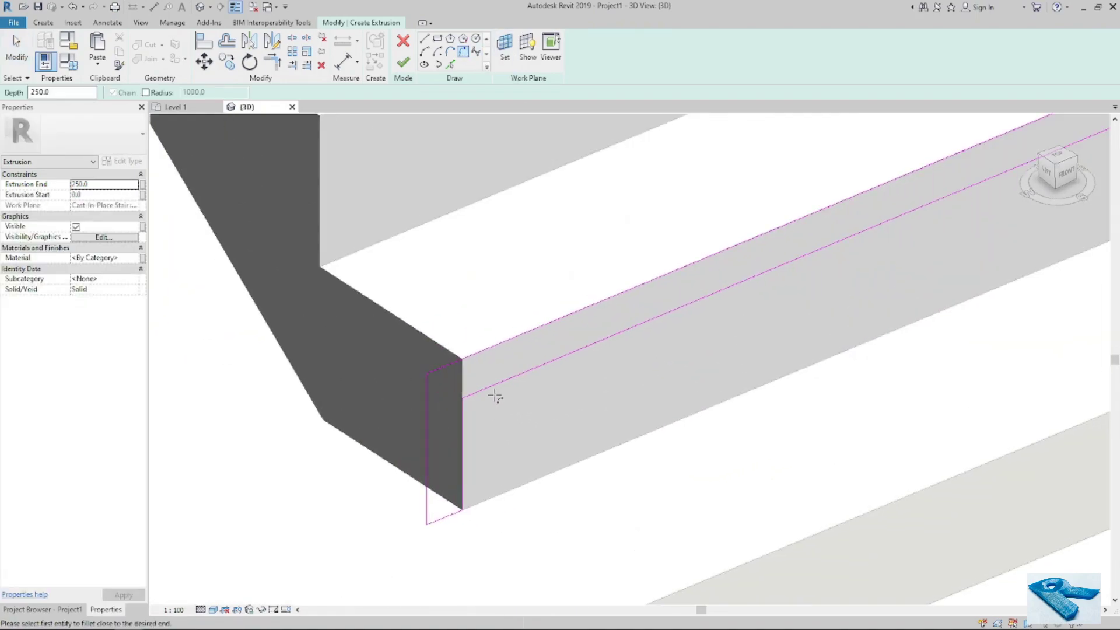
pyautogui.click(490, 388)
pyautogui.click(463, 419)
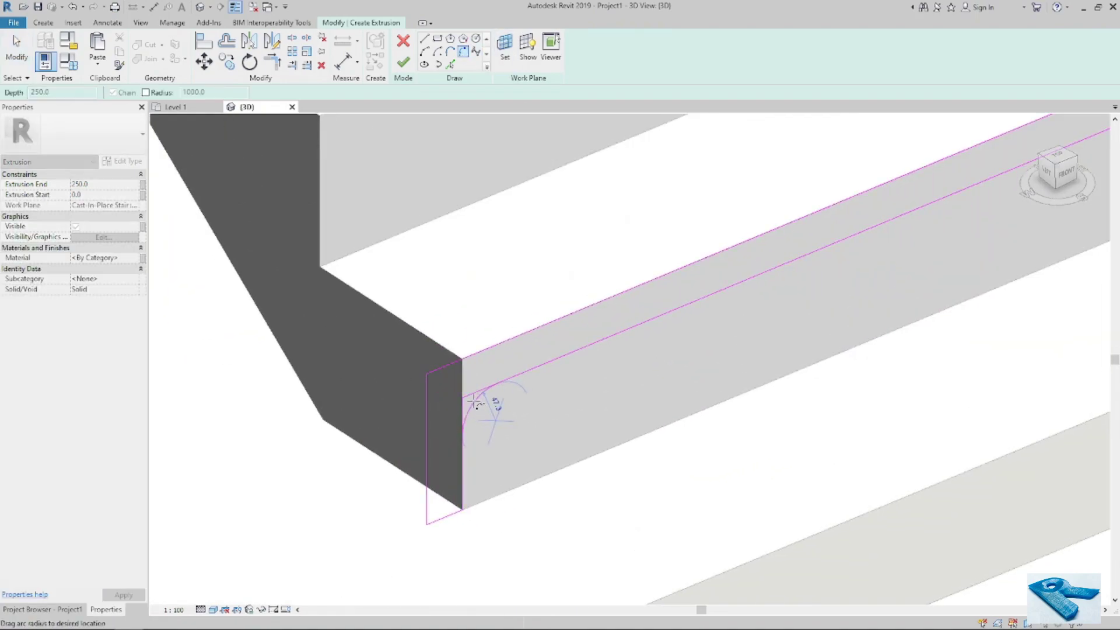
pyautogui.click(449, 449)
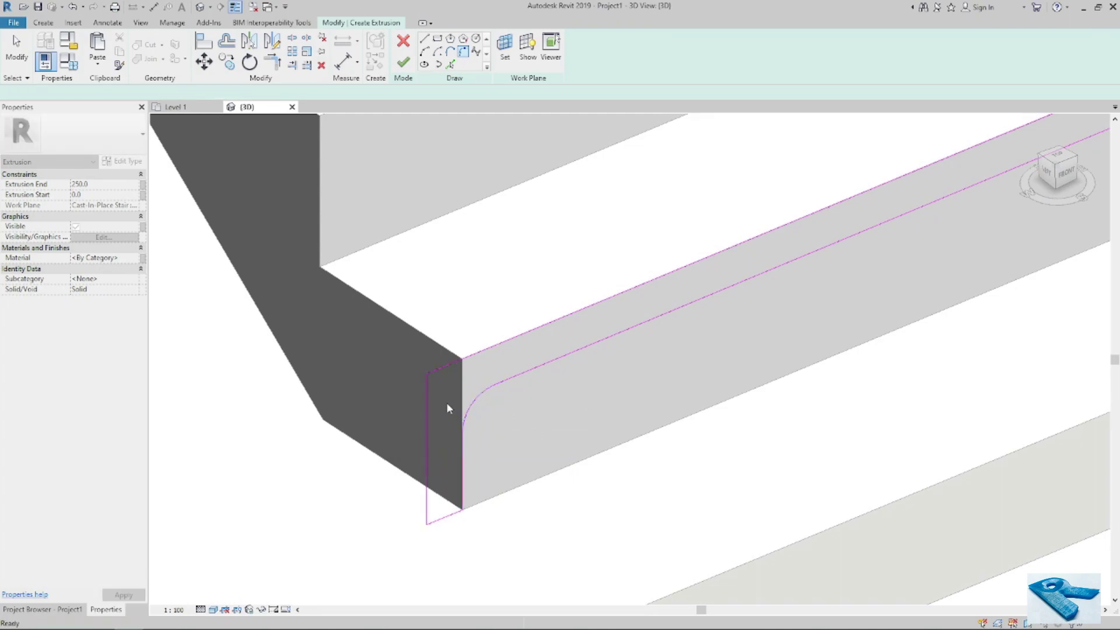
pyautogui.click(482, 396)
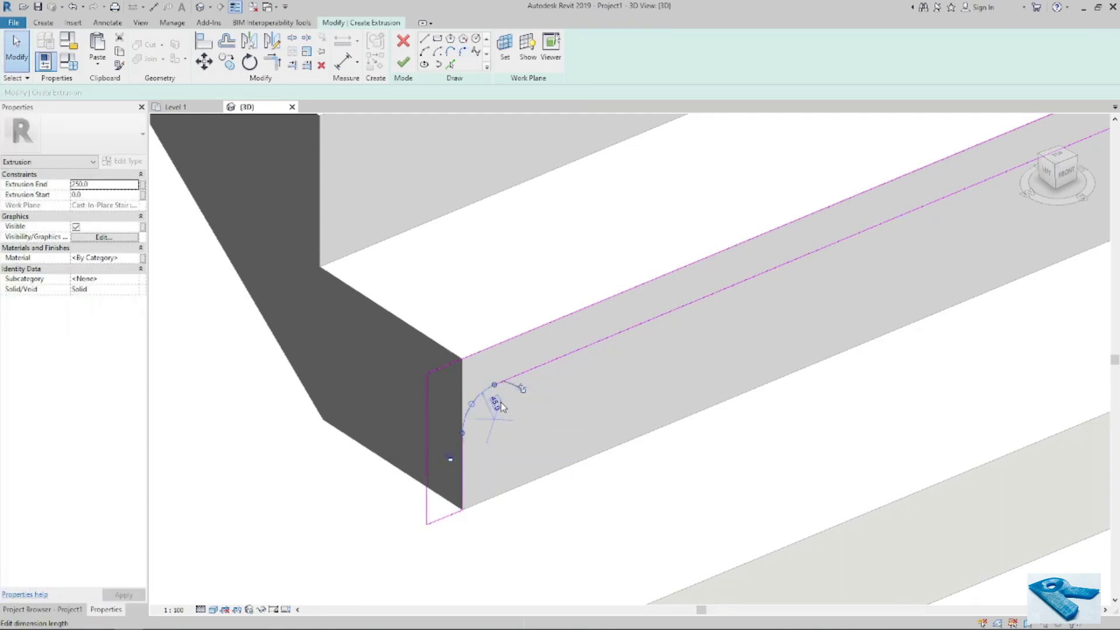
pyautogui.click(495, 402)
pyautogui.write('50')
pyautogui.press('Return')
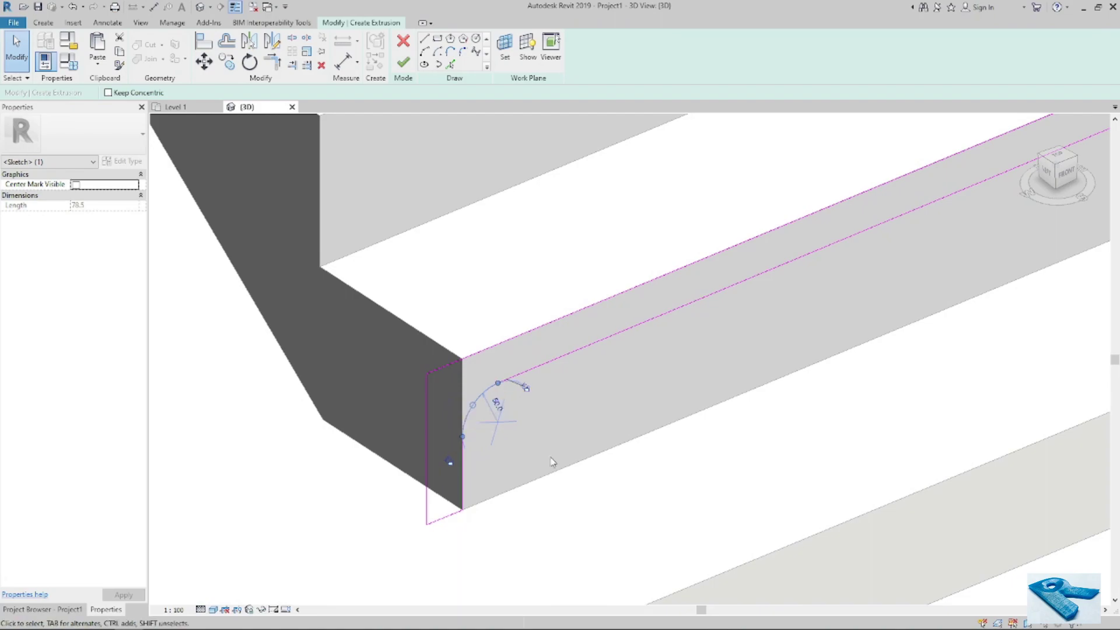
pyautogui.click(617, 502)
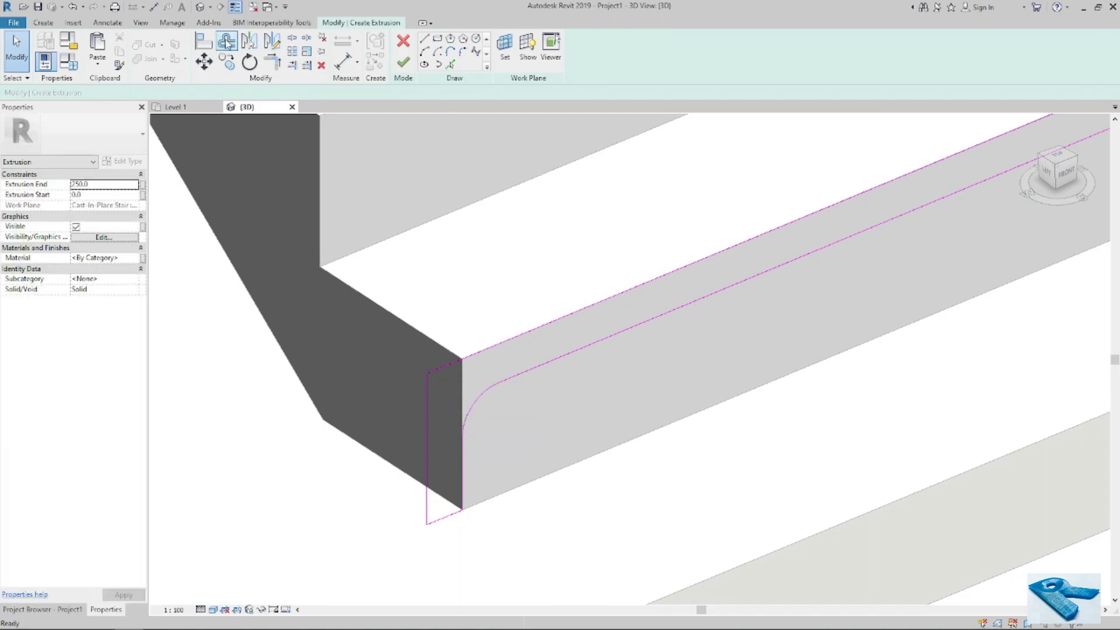
# Offset the near-end inner arc outward by 50 mm and trim the outer top and side lines to the new arc.
pyautogui.click(472, 402)
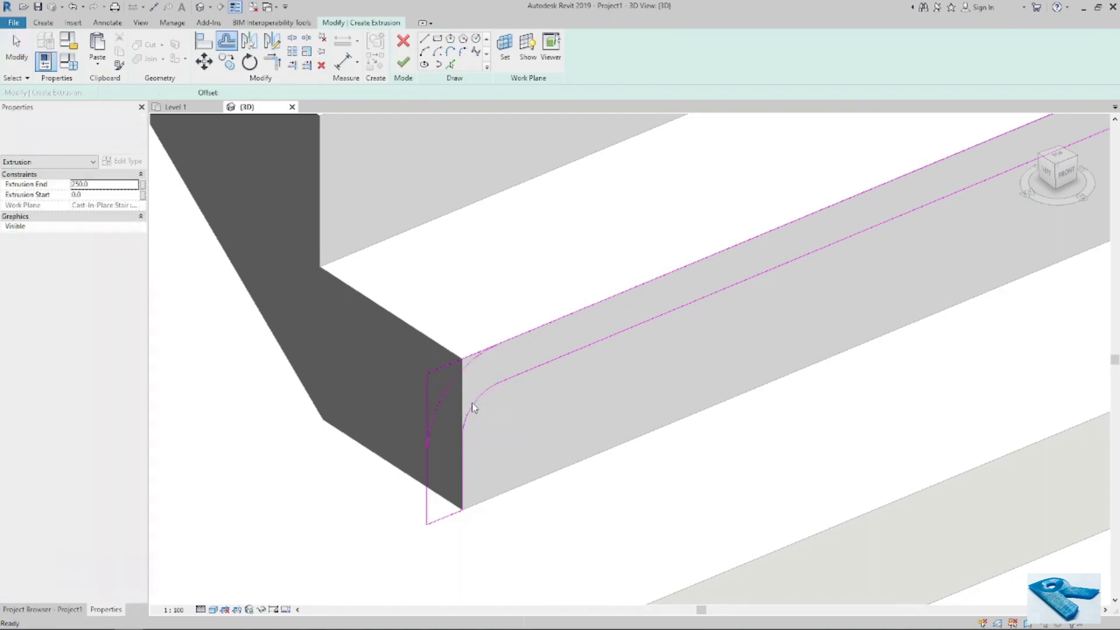
pyautogui.press('Escape')
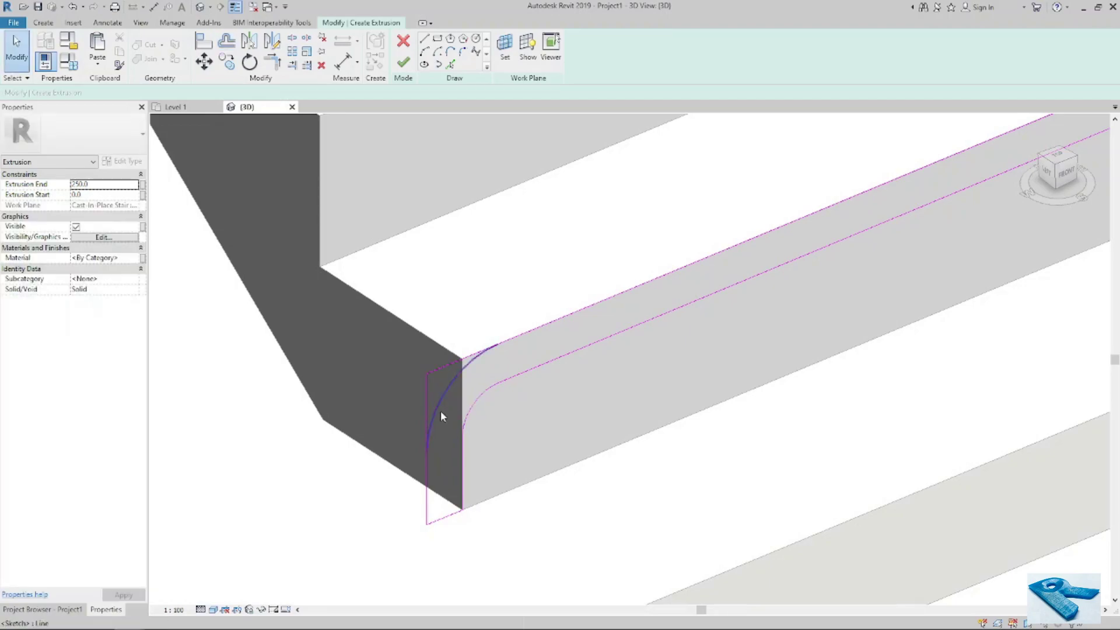
pyautogui.press('t')
pyautogui.press('r')
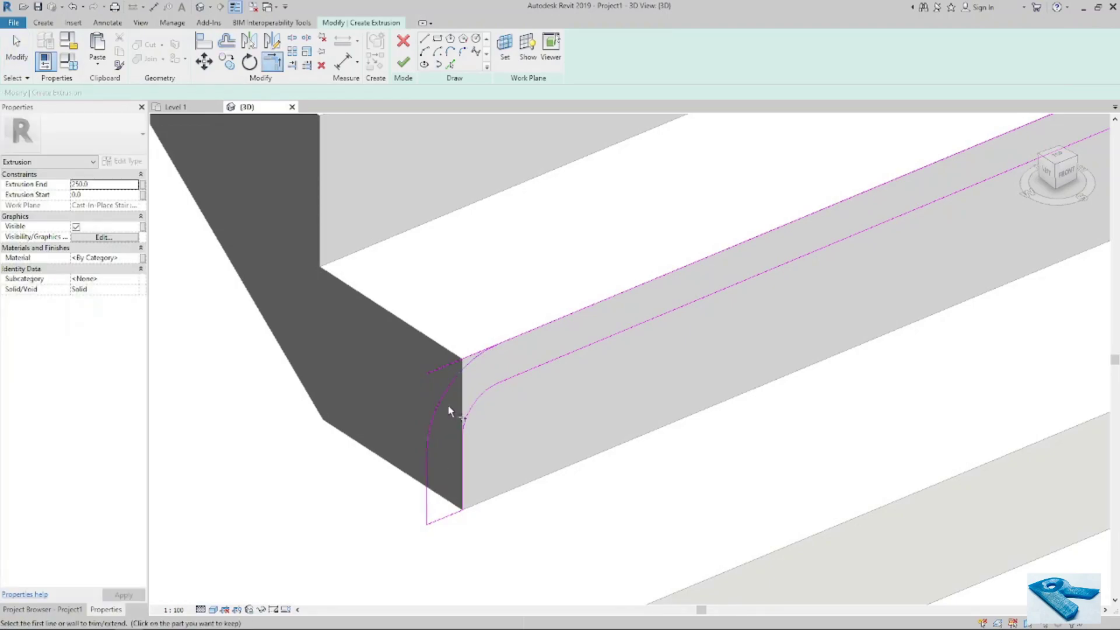
pyautogui.click(447, 394)
pyautogui.click(531, 331)
pyautogui.press('Escape')
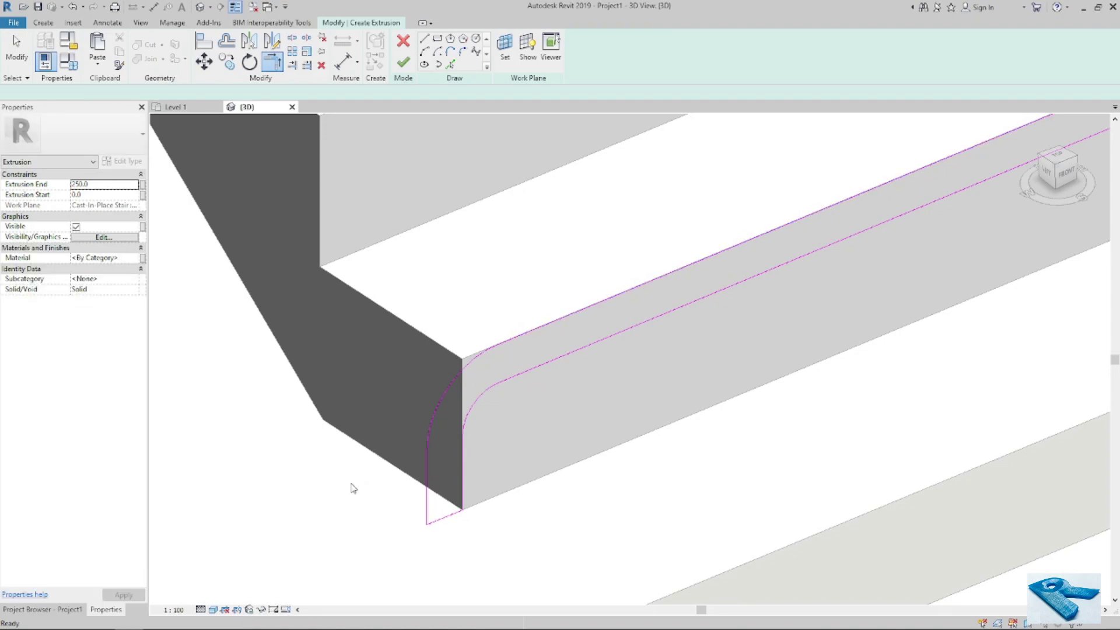
# Fillet the inner edge's upper corner at the stair's far end and set the arc radius to 50 mm.
pyautogui.scroll(-3, 352, 484)
pyautogui.scroll(3, 807, 260)
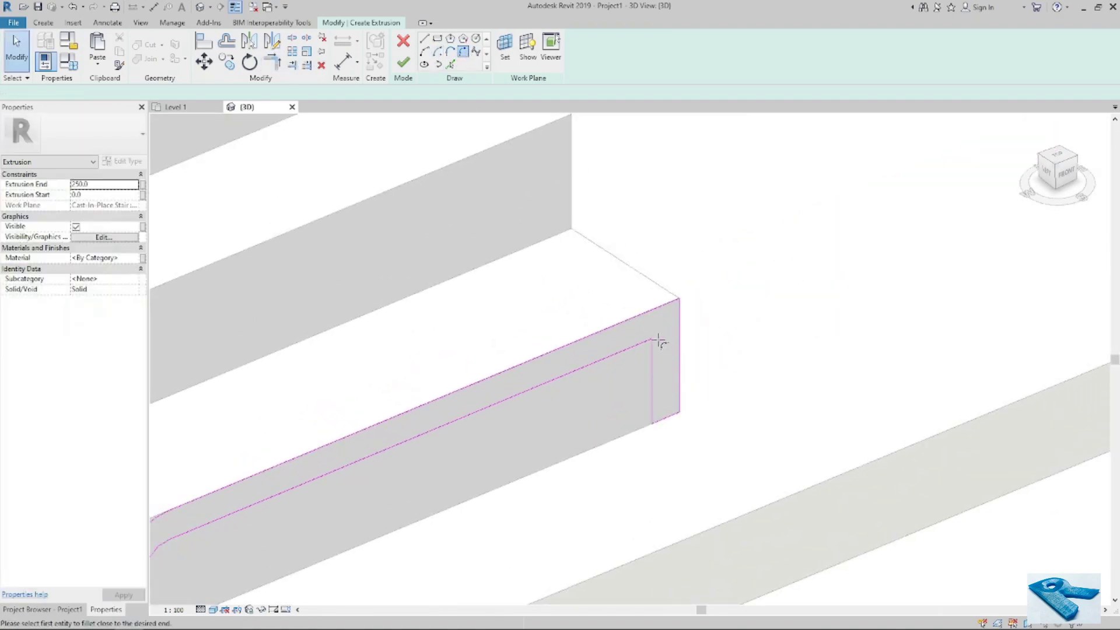
pyautogui.click(465, 53)
pyautogui.click(652, 363)
pyautogui.click(635, 347)
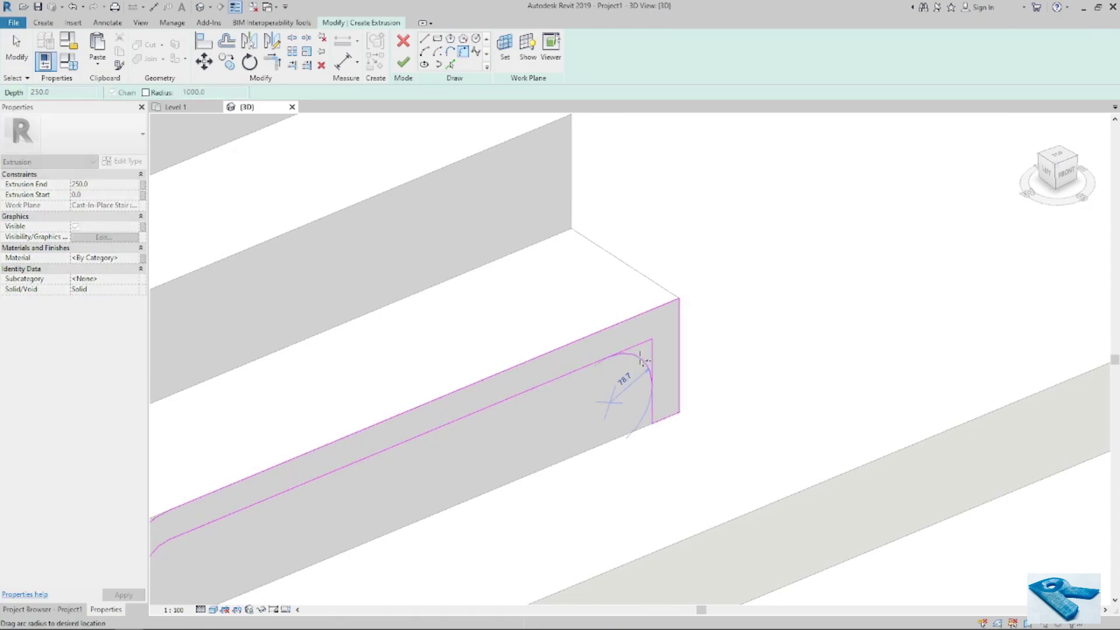
pyautogui.press('Escape')
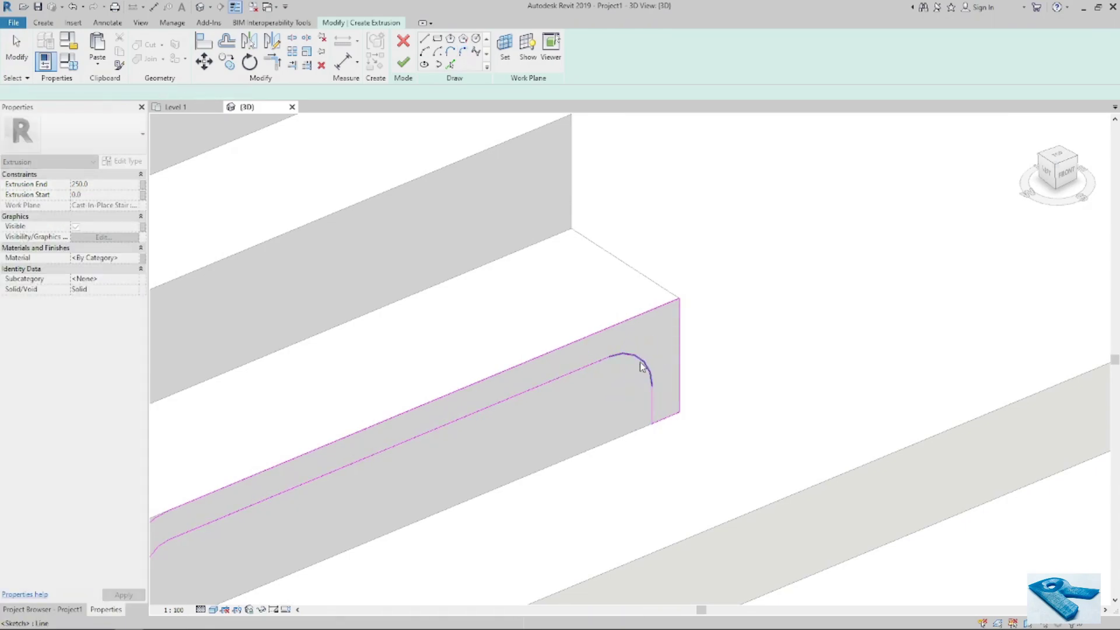
pyautogui.click(627, 381)
pyautogui.write('50')
pyautogui.press('Return')
pyautogui.press('Escape')
# Offset the far-end inner arc outward by 50 mm and trim the outer top and side lines to it.
pyautogui.click(227, 42)
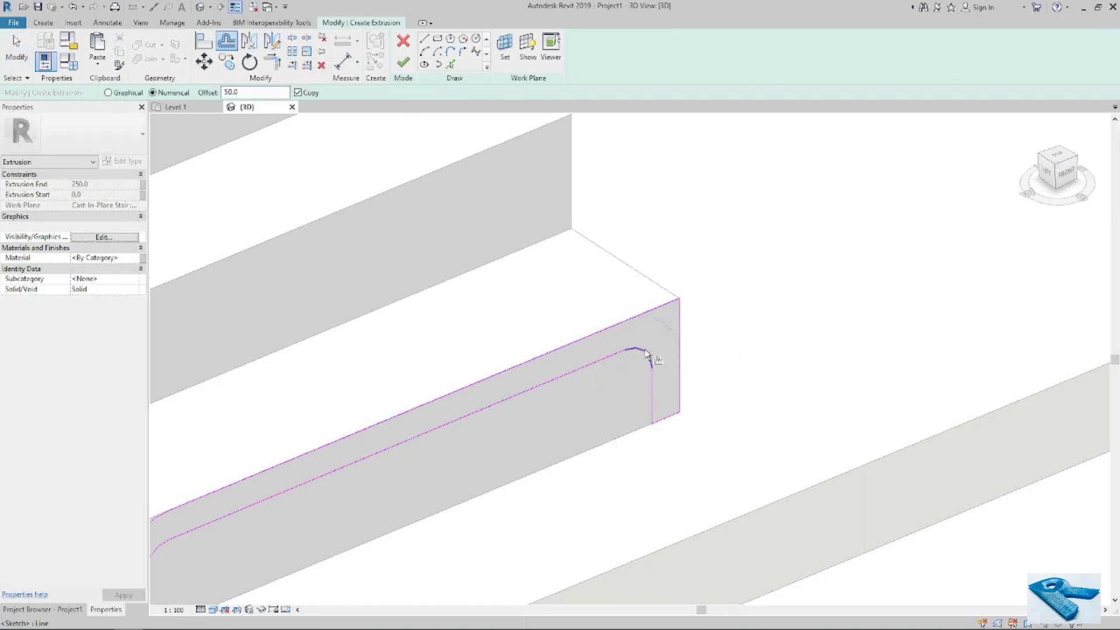
pyautogui.click(648, 351)
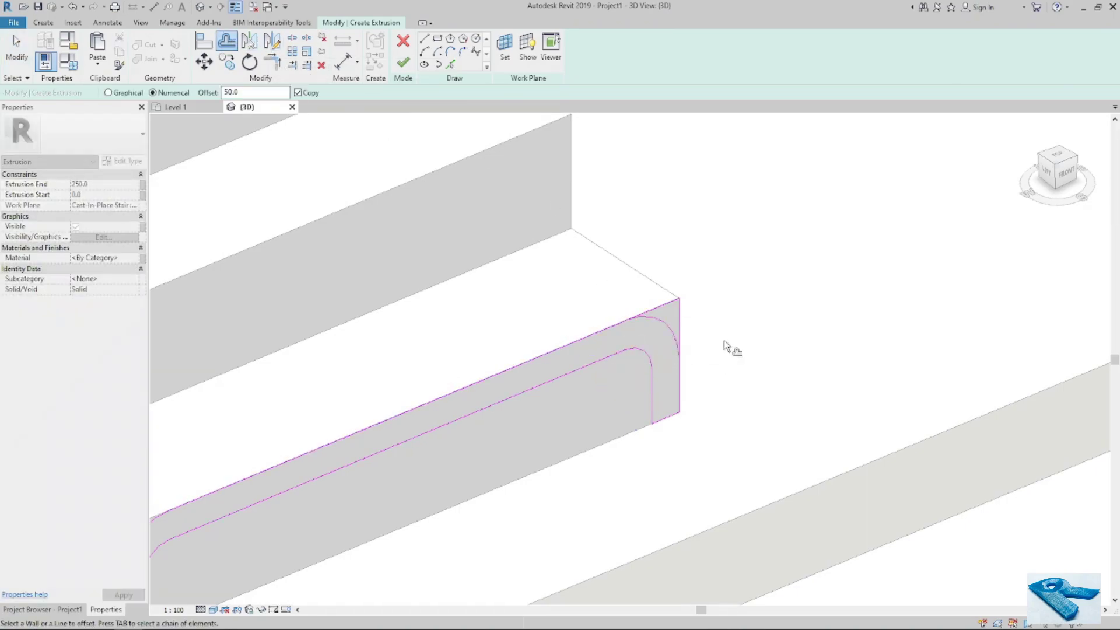
pyautogui.press('t')
pyautogui.press('r')
pyautogui.click(650, 319)
pyautogui.click(610, 331)
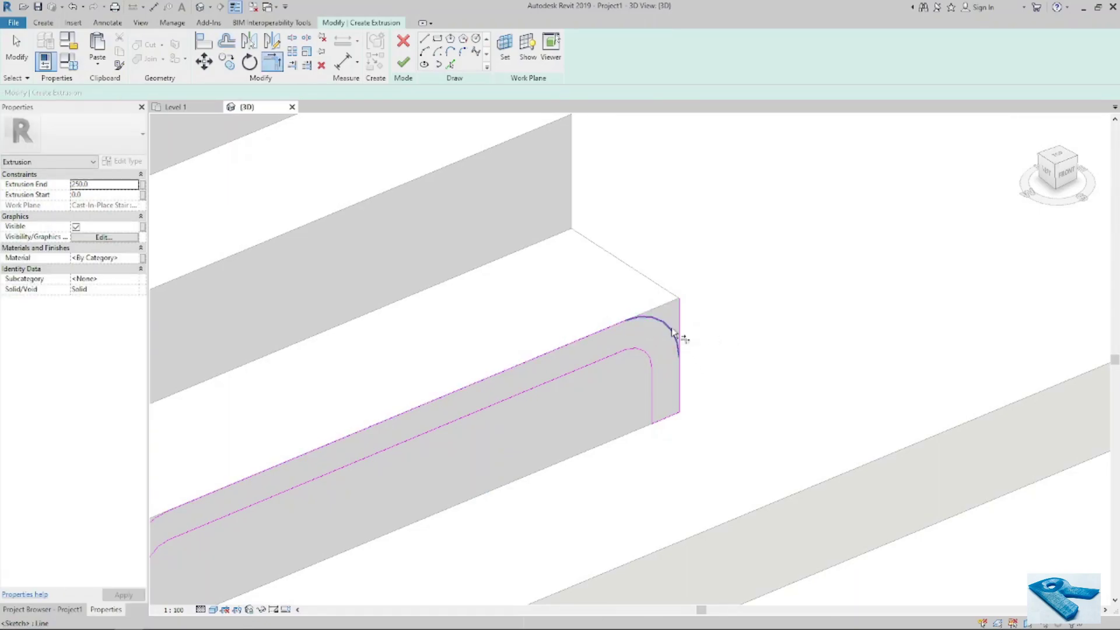
pyautogui.click(680, 376)
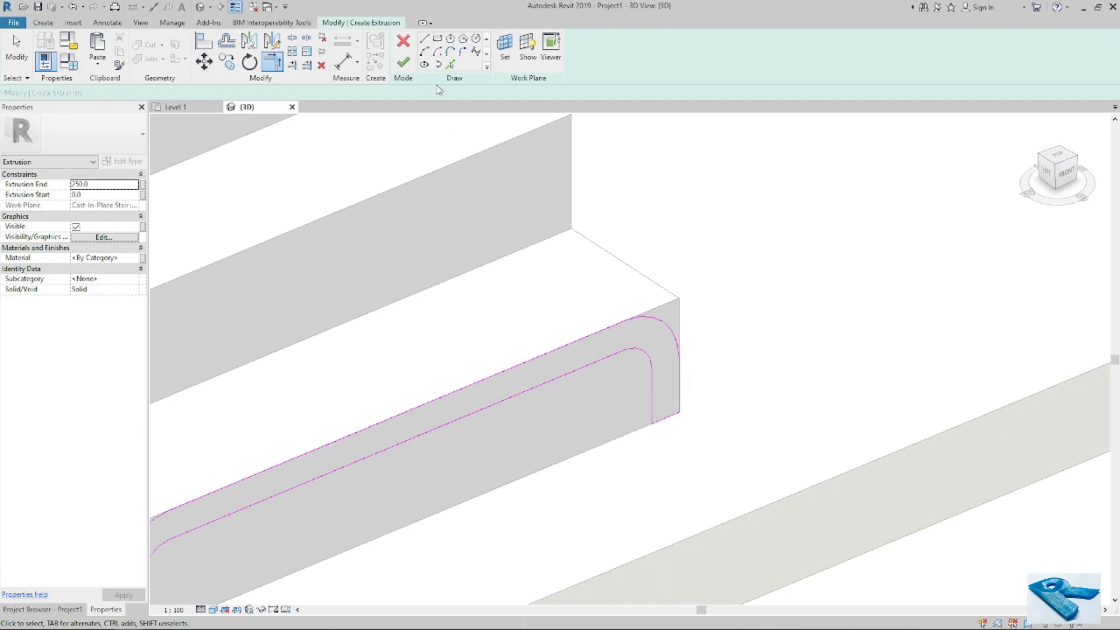
pyautogui.press('Escape')
# Finish the step extrusion and reverse its depth to -250 mm so it runs back over the first tread.
pyautogui.press('Return')
pyautogui.scroll(-3, 751, 303)
pyautogui.press('Escape')
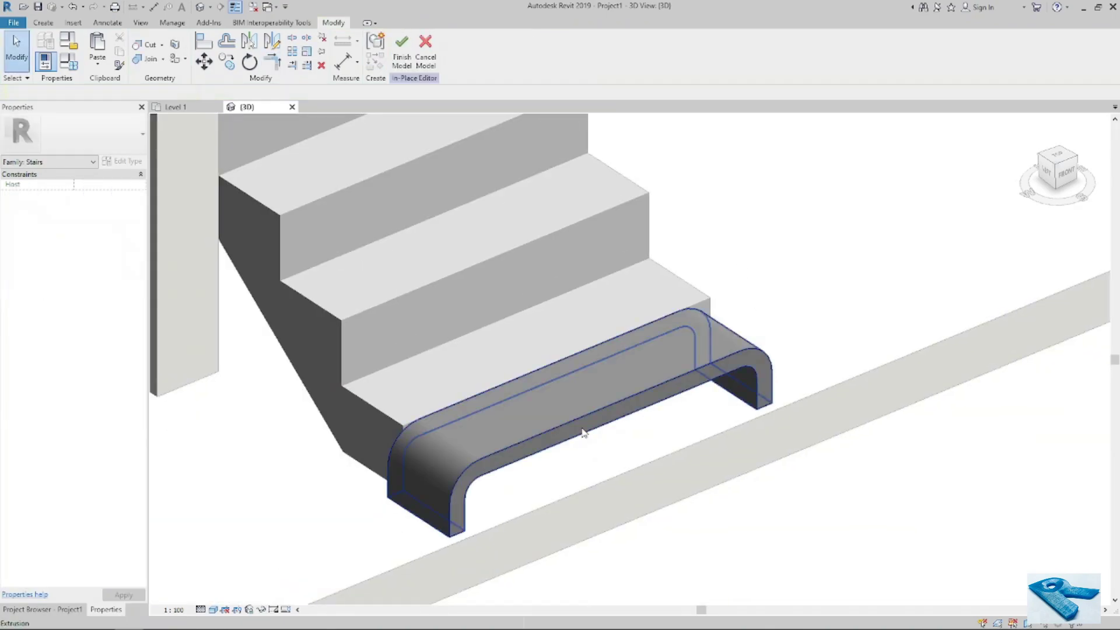
pyautogui.click(620, 446)
pyautogui.moveTo(612, 443); pyautogui.dragTo(495, 425)
pyautogui.press('Escape')
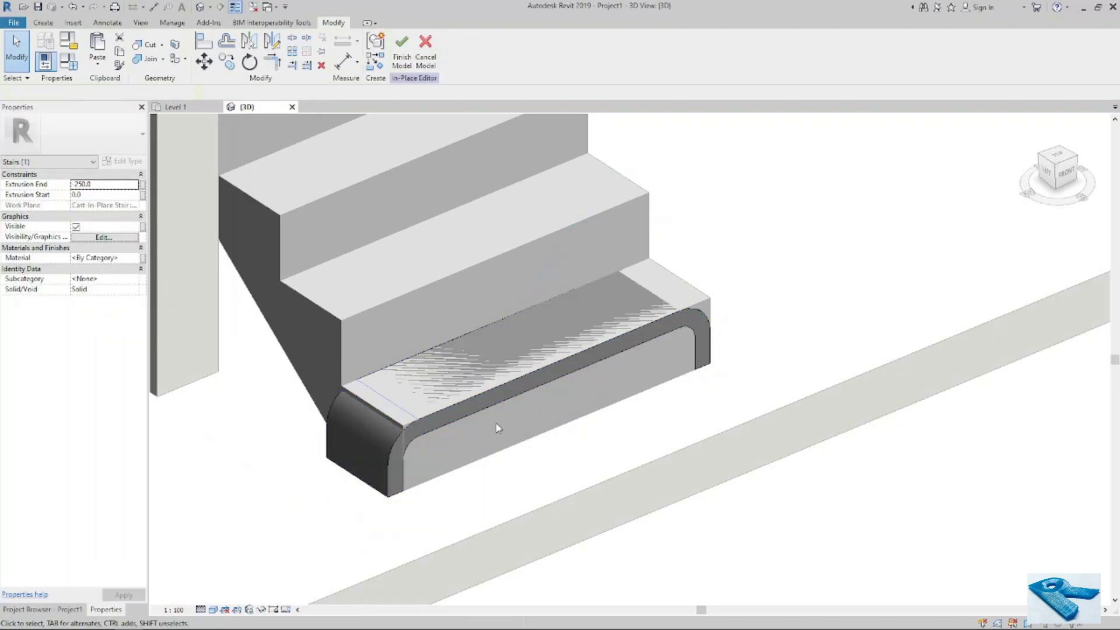
# Start a second extrusion and pick the front face of the second riser as its work plane.
pyautogui.scroll(-3, 495, 426)
pyautogui.moveTo(492, 425)
pyautogui.keyDown('shift'); pyautogui.mouseDown(button='middle')
pyautogui.moveTo(507, 461)
pyautogui.moveTo(467, 418)
pyautogui.moveTo(500, 445)
pyautogui.moveTo(478, 430)
pyautogui.mouseUp(button='middle'); pyautogui.keyUp('shift')
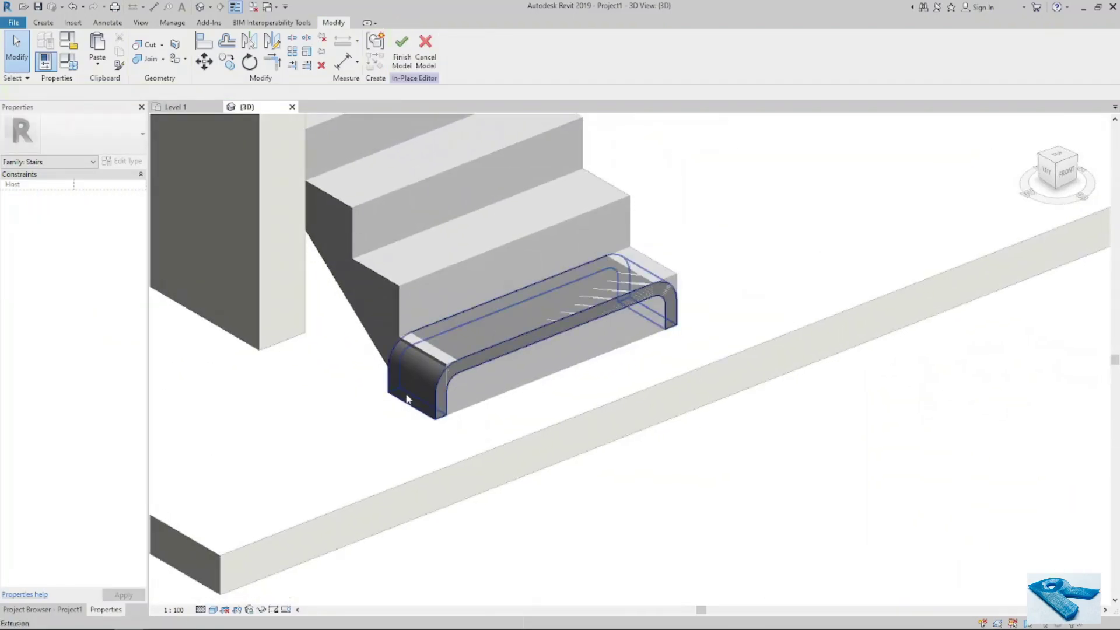
pyautogui.click(491, 496)
pyautogui.moveTo(491, 496)
pyautogui.keyDown('shift'); pyautogui.mouseDown(button='middle')
pyautogui.moveTo(441, 458)
pyautogui.moveTo(298, 433)
pyautogui.moveTo(383, 470)
pyautogui.moveTo(471, 489)
pyautogui.mouseUp(button='middle'); pyautogui.keyUp('shift')
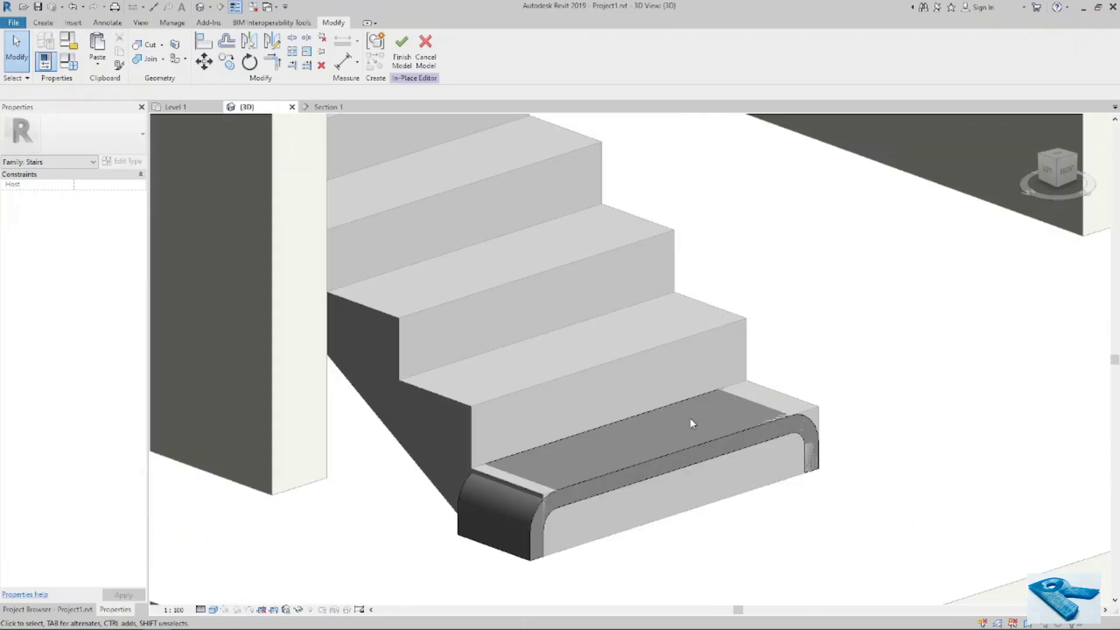
pyautogui.scroll(-2, 595, 537)
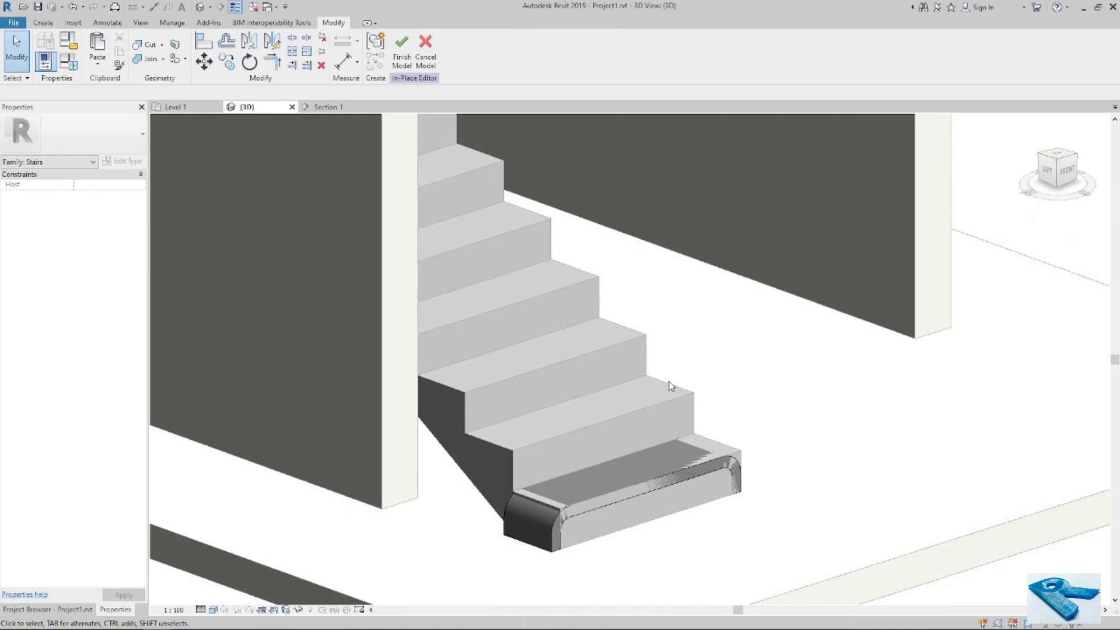
pyautogui.moveTo(701, 385); pyautogui.dragTo(686, 423, button='middle')
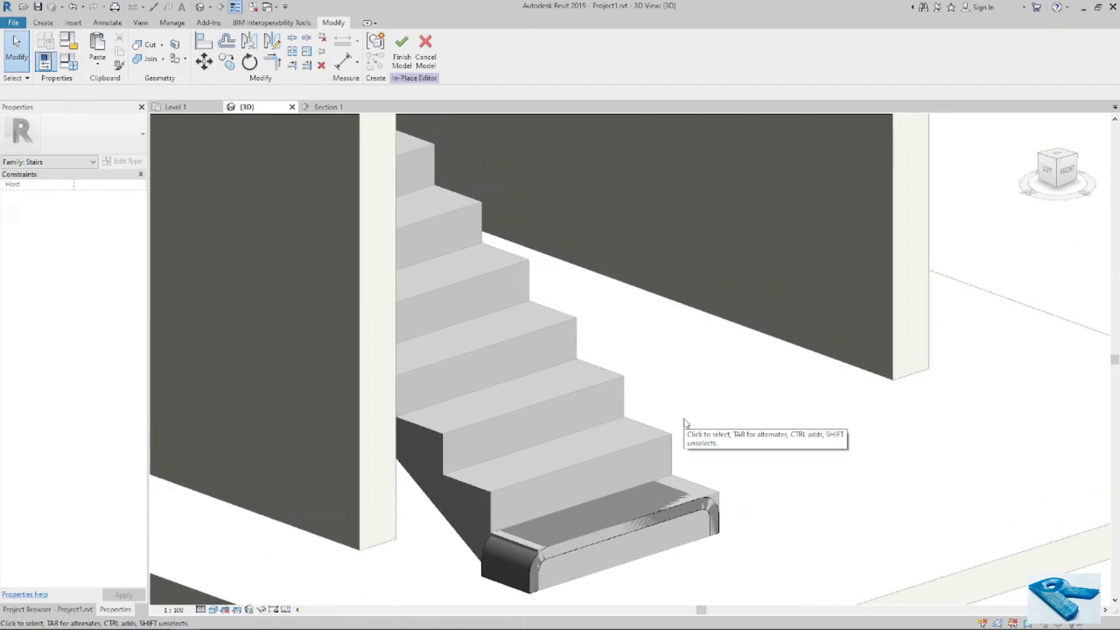
pyautogui.click(43, 24)
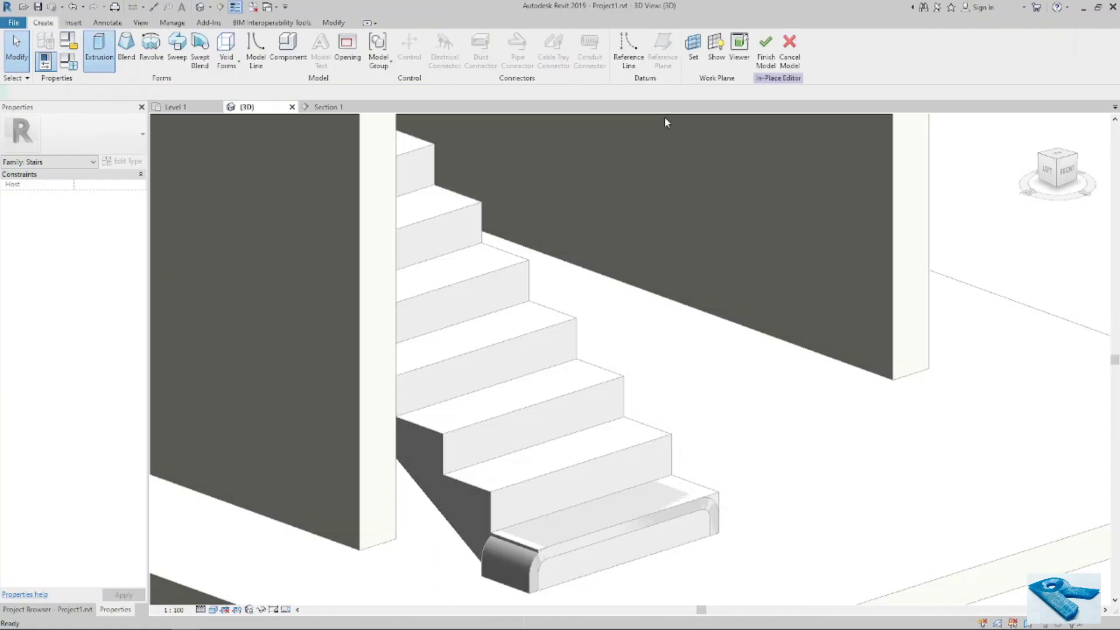
pyautogui.click(501, 56)
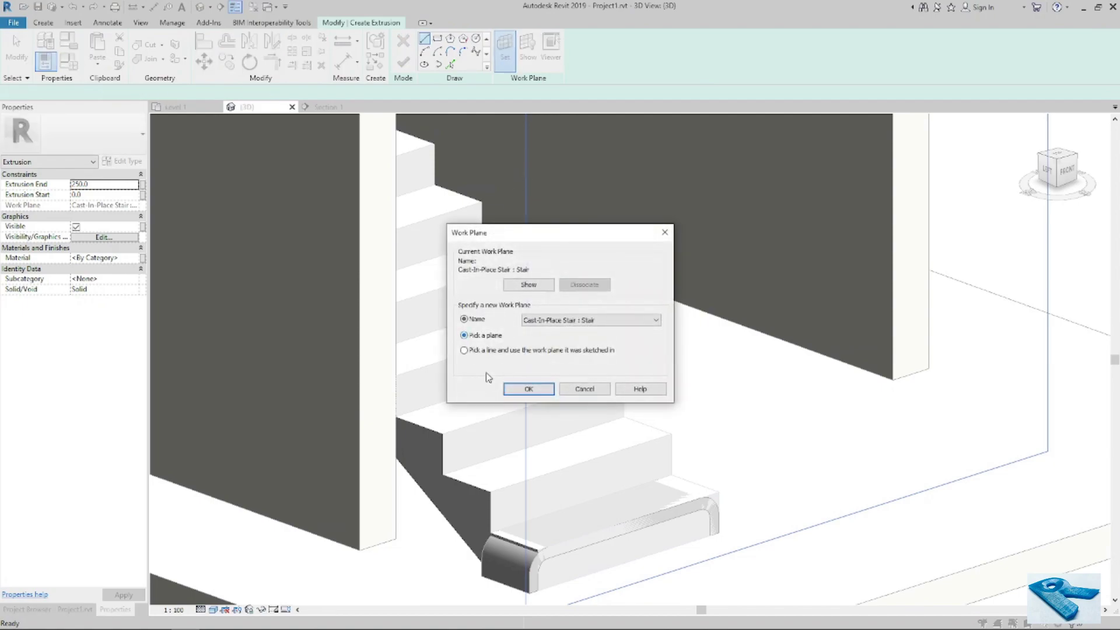
pyautogui.click(528, 389)
pyautogui.click(564, 483)
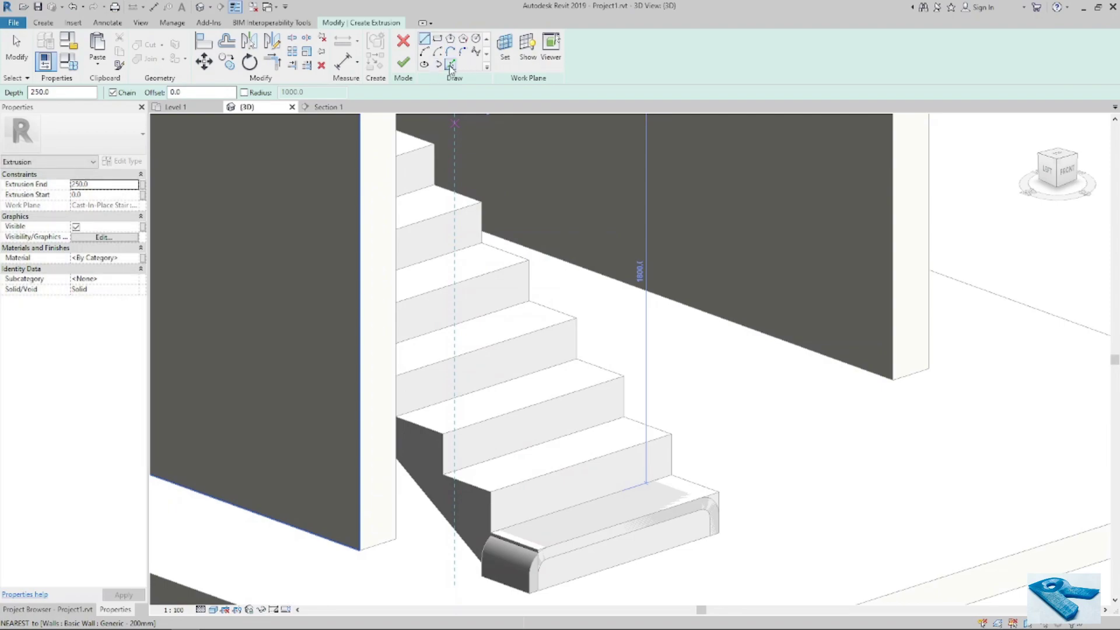
# Trace the second riser's top and two side edges as sketch lines by picking them.
pyautogui.click(450, 65)
pyautogui.click(569, 468)
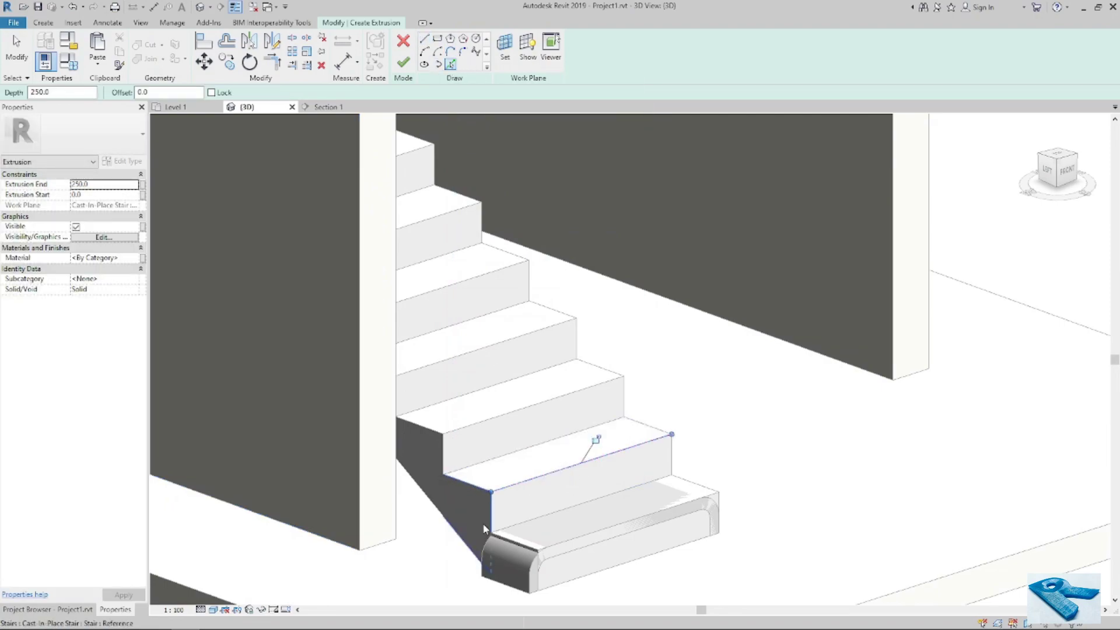
pyautogui.click(668, 458)
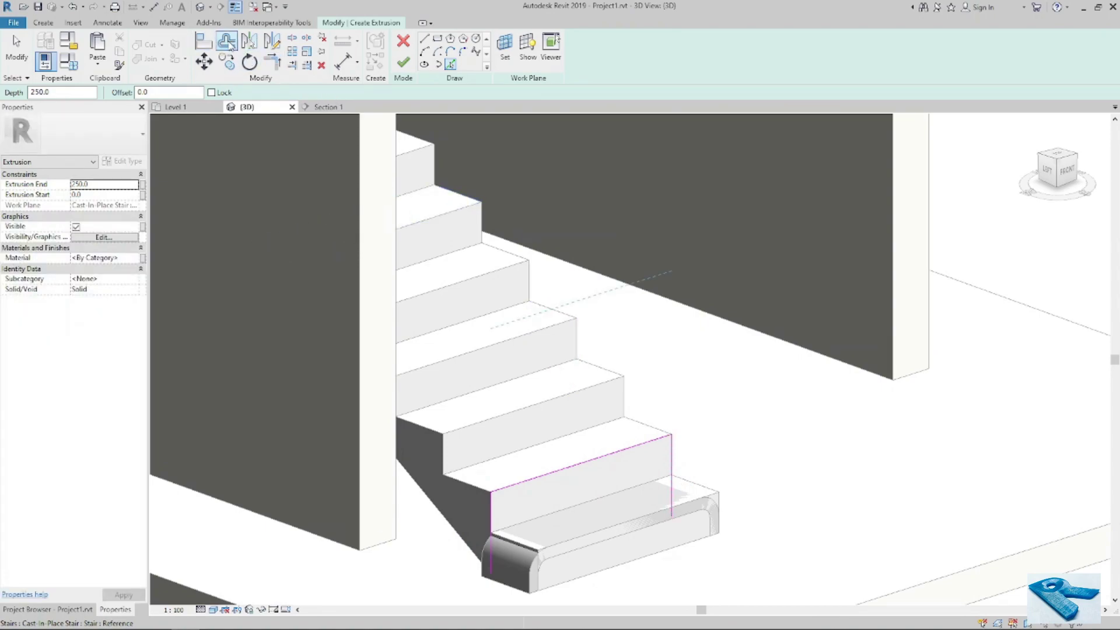
# Offset copies of the second riser's top and side lines by 50 mm and delete the stray copy inside the near side.
pyautogui.click(227, 42)
pyautogui.click(568, 473)
pyautogui.click(489, 520)
pyautogui.click(677, 471)
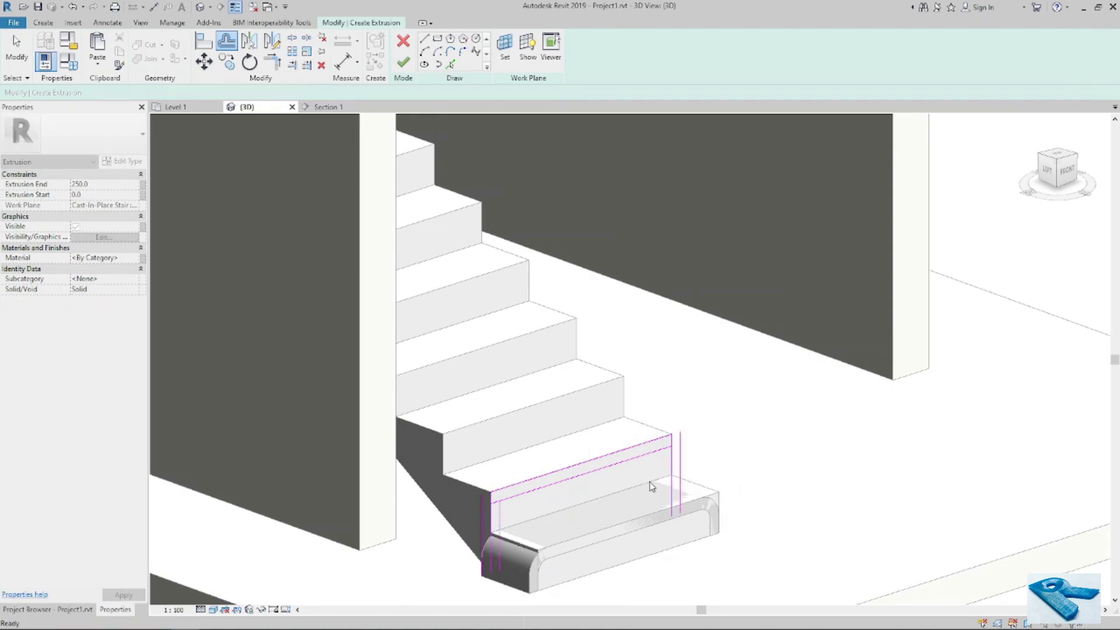
pyautogui.press('Escape')
pyautogui.click(505, 540)
pyautogui.press('Delete')
# Add the second profile's bottom line at the base of its side lines by picking the existing edge.
pyautogui.moveTo(571, 504); pyautogui.dragTo(488, 399, button='middle')
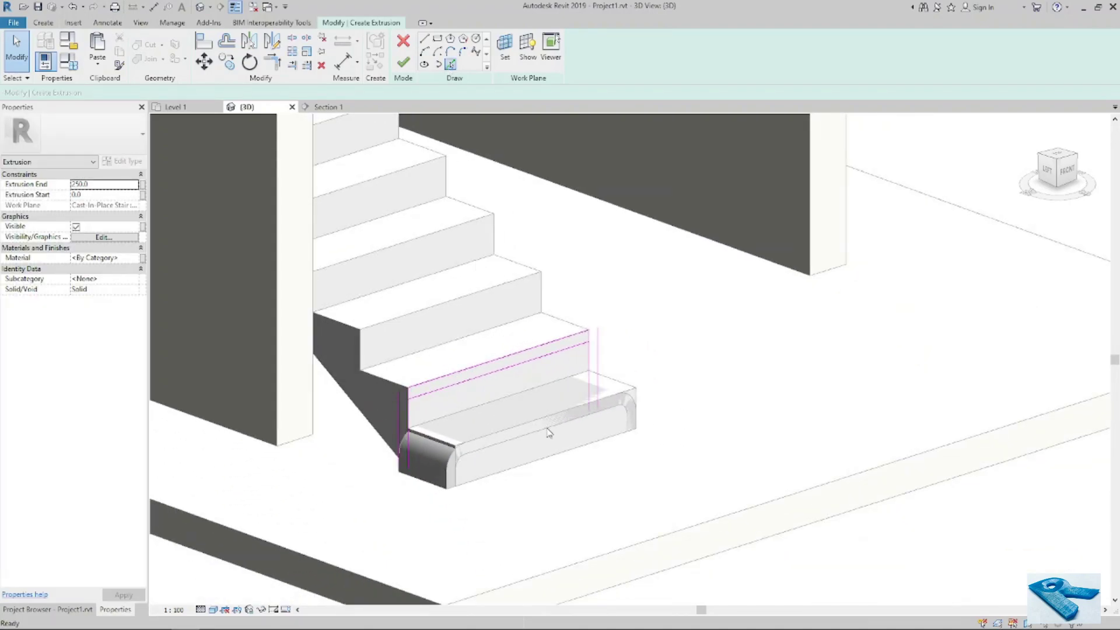
pyautogui.press('p')
pyautogui.press('l')
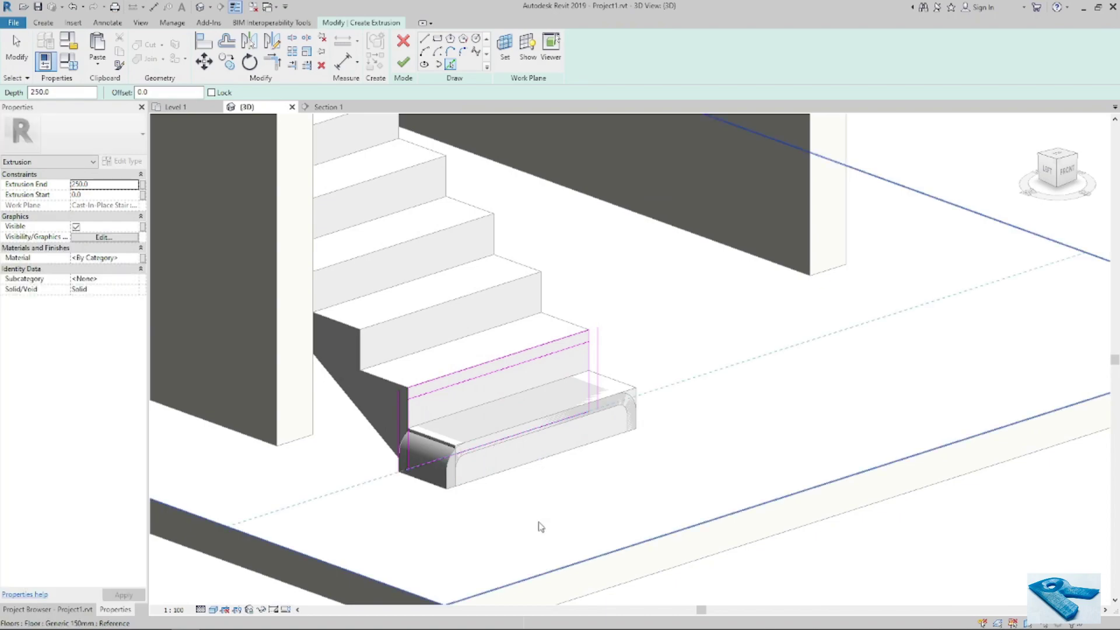
pyautogui.press('Escape')
# Trim and extend the second profile's outer side lines, top line and bottom line so that the outer outline closes at its corners.
pyautogui.press('t')
pyautogui.press('r')
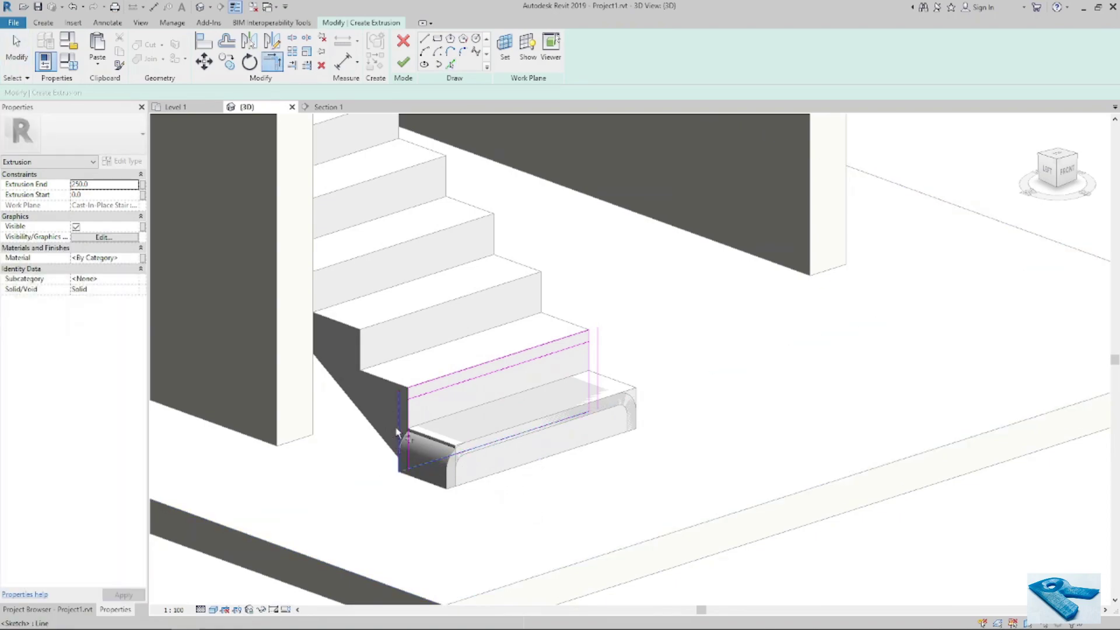
pyautogui.click(400, 431)
pyautogui.click(423, 387)
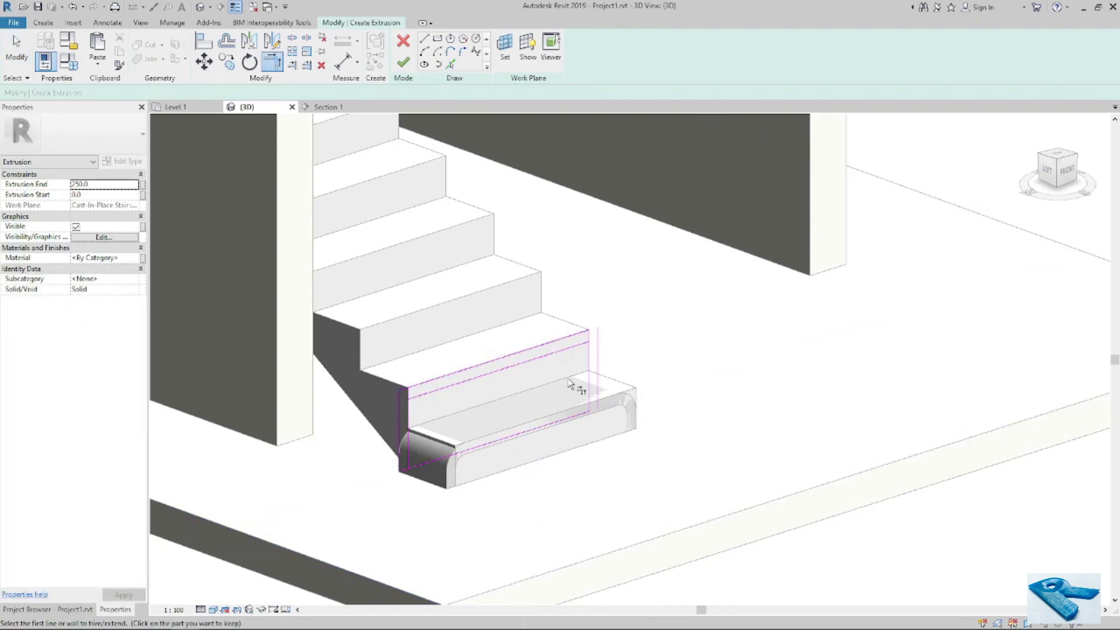
pyautogui.click(575, 334)
pyautogui.click(576, 346)
pyautogui.click(589, 363)
pyautogui.click(421, 396)
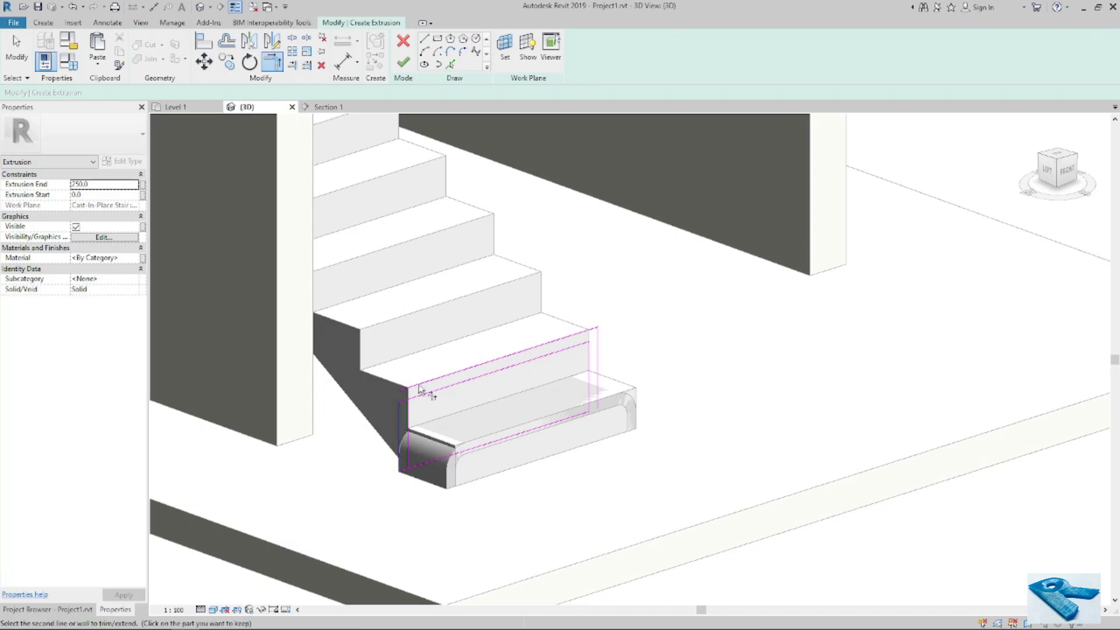
pyautogui.press('Escape')
pyautogui.press('Escape')
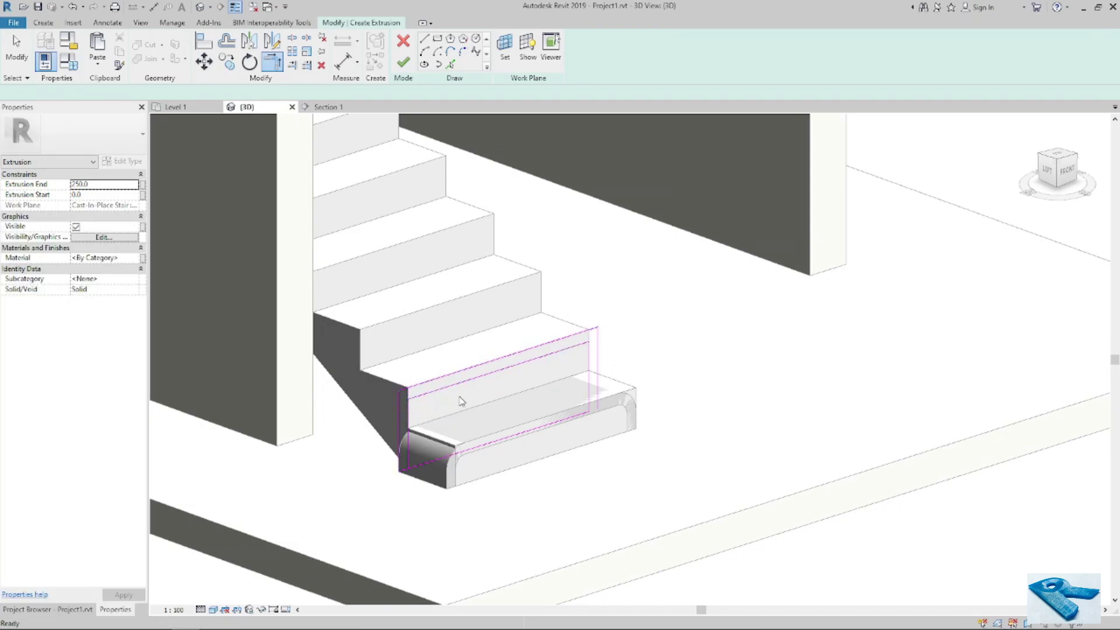
# Split the second profile's bottom line and trim it to the inner side lines, leaving only the short ends under both legs.
pyautogui.scroll(5, 515, 421)
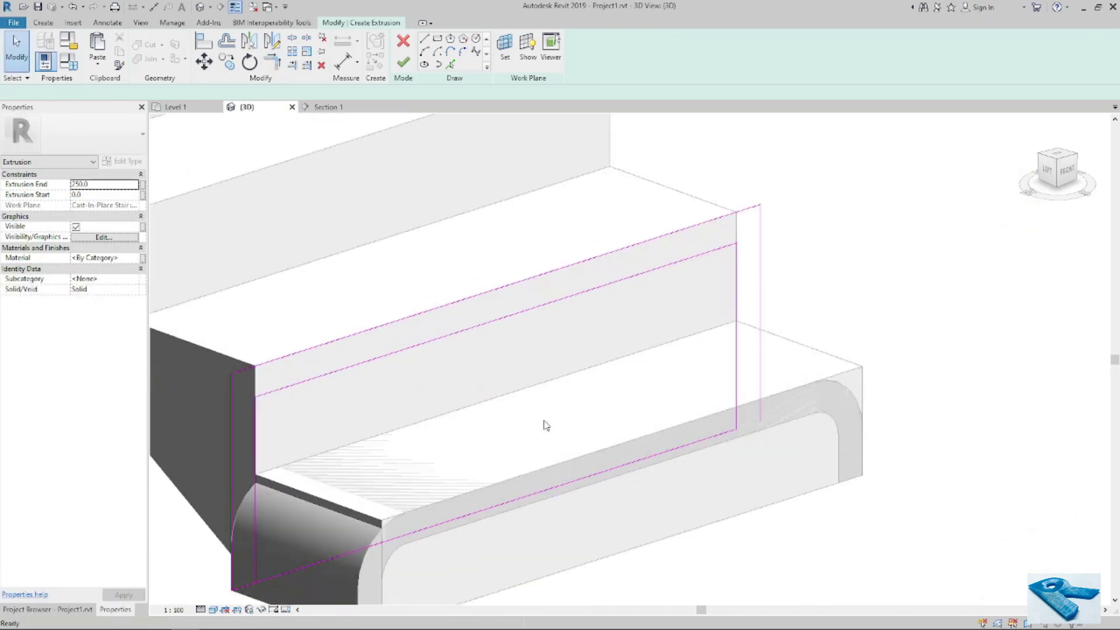
pyautogui.press('t')
pyautogui.press('r')
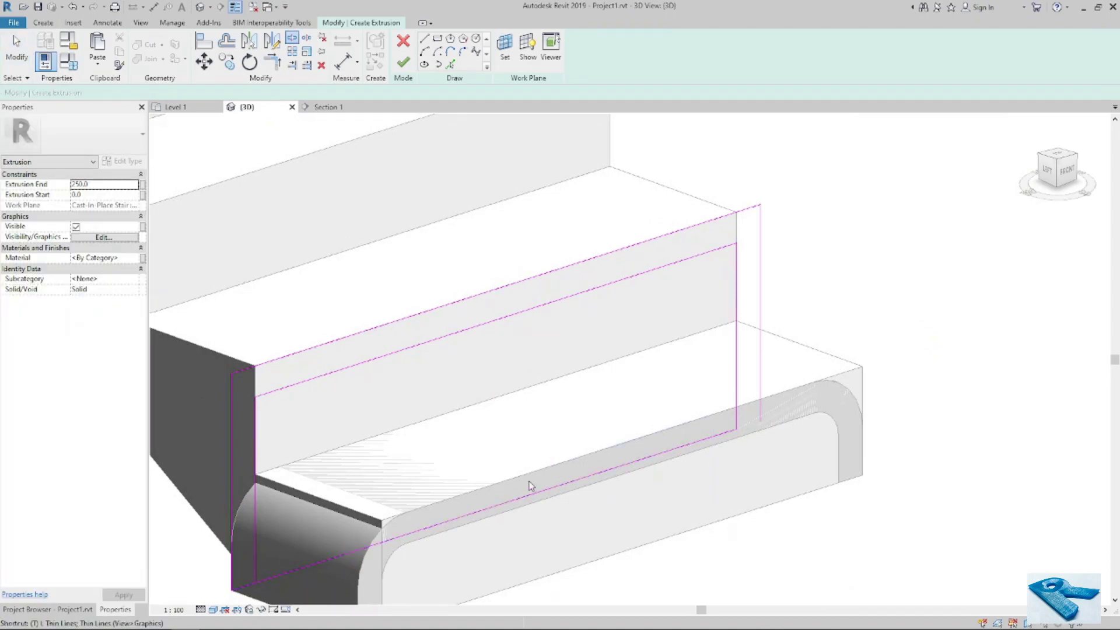
pyautogui.click(254, 506)
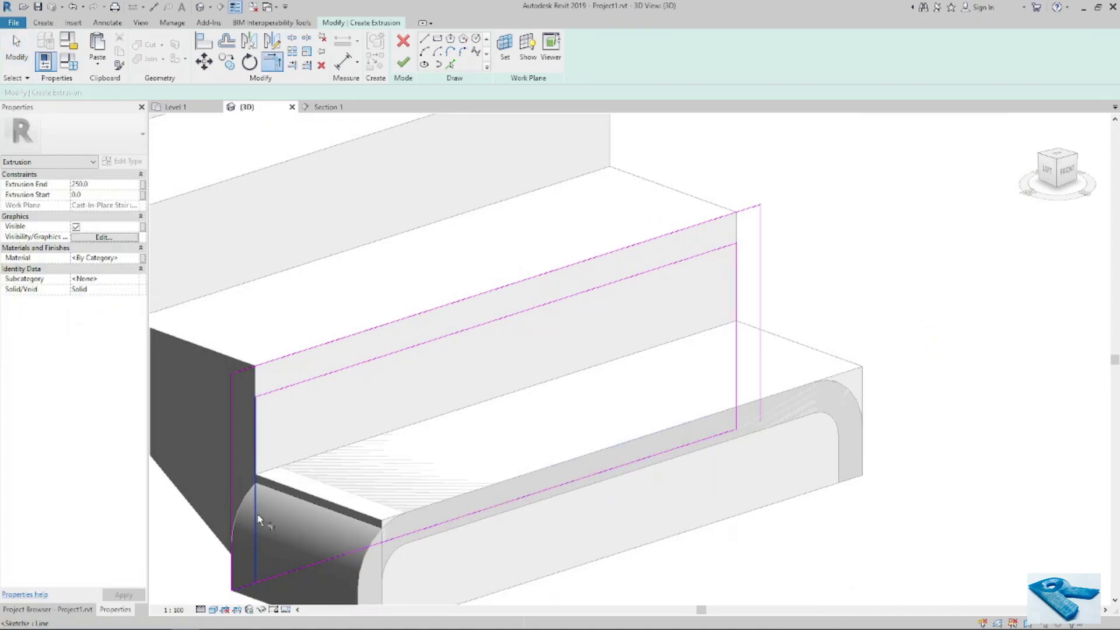
pyautogui.click(240, 581)
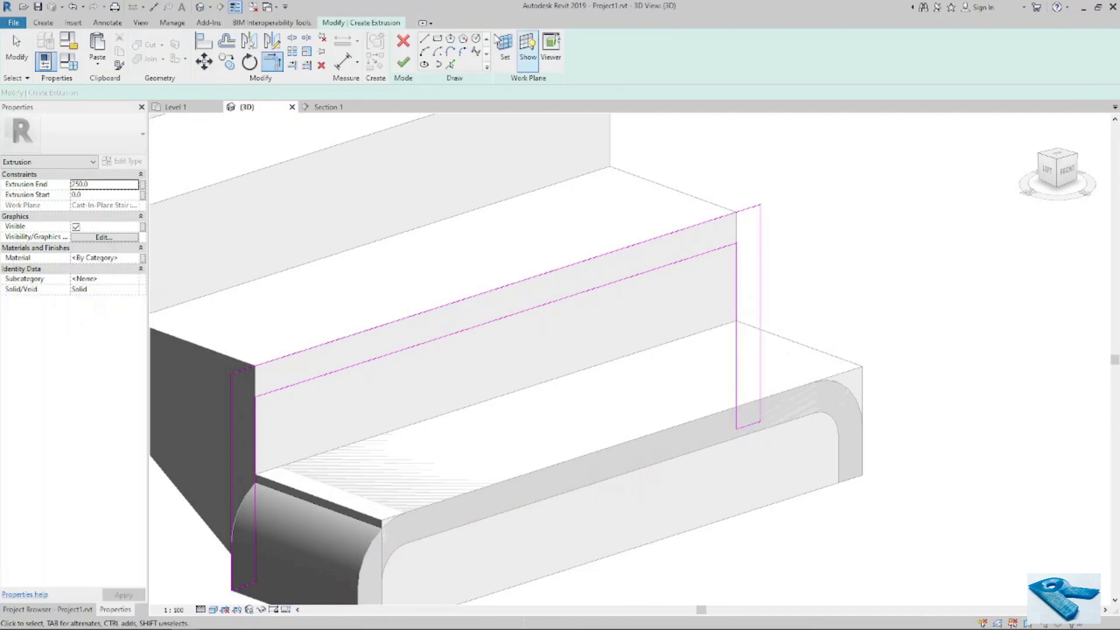
# Round the two inner top corners of the second profile with fillet arcs.
pyautogui.click(463, 51)
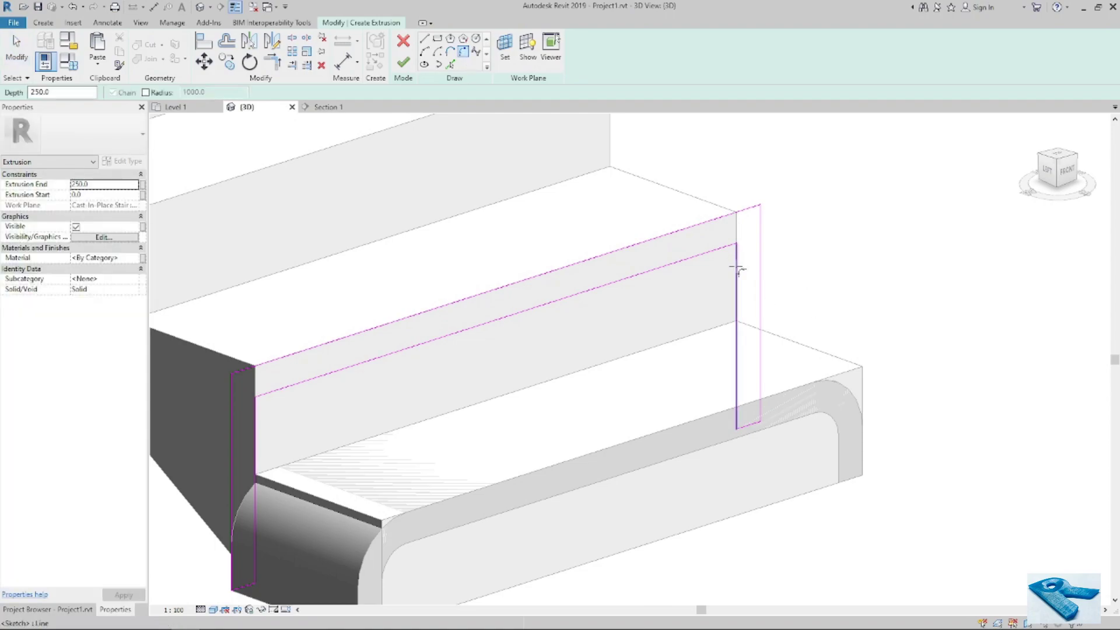
pyautogui.click(713, 253)
pyautogui.click(736, 273)
pyautogui.click(726, 280)
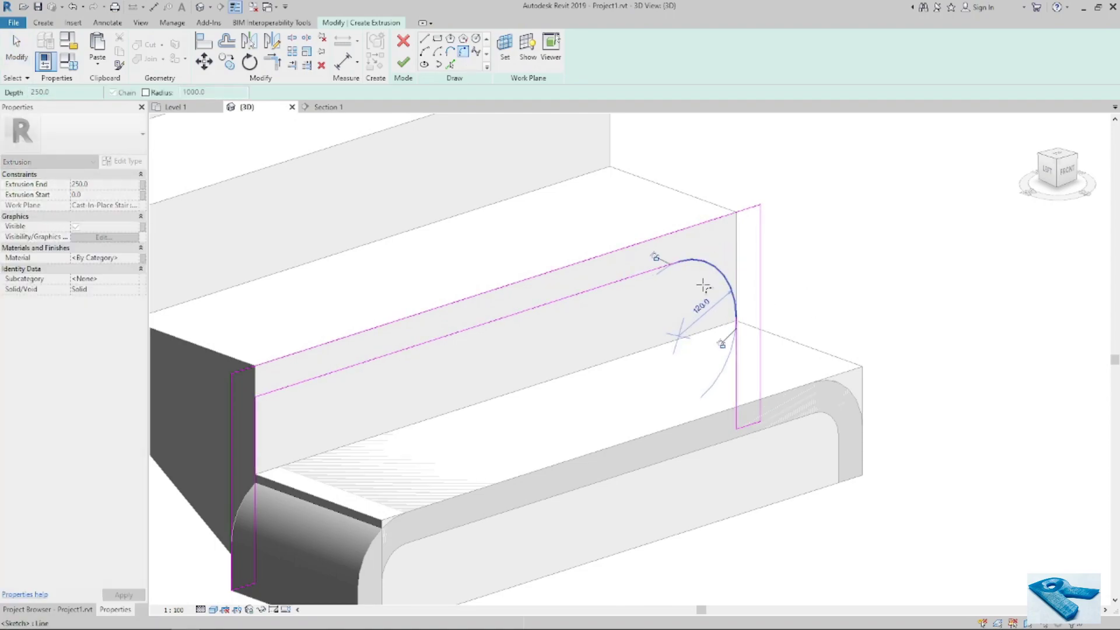
pyautogui.click(269, 402)
pyautogui.click(256, 444)
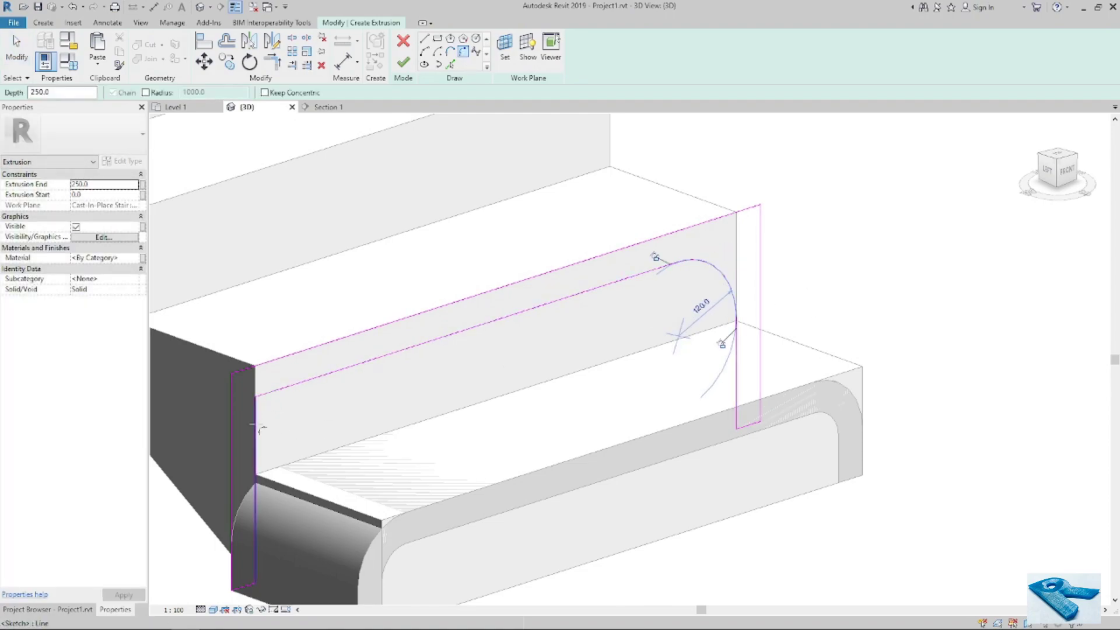
pyautogui.click(291, 414)
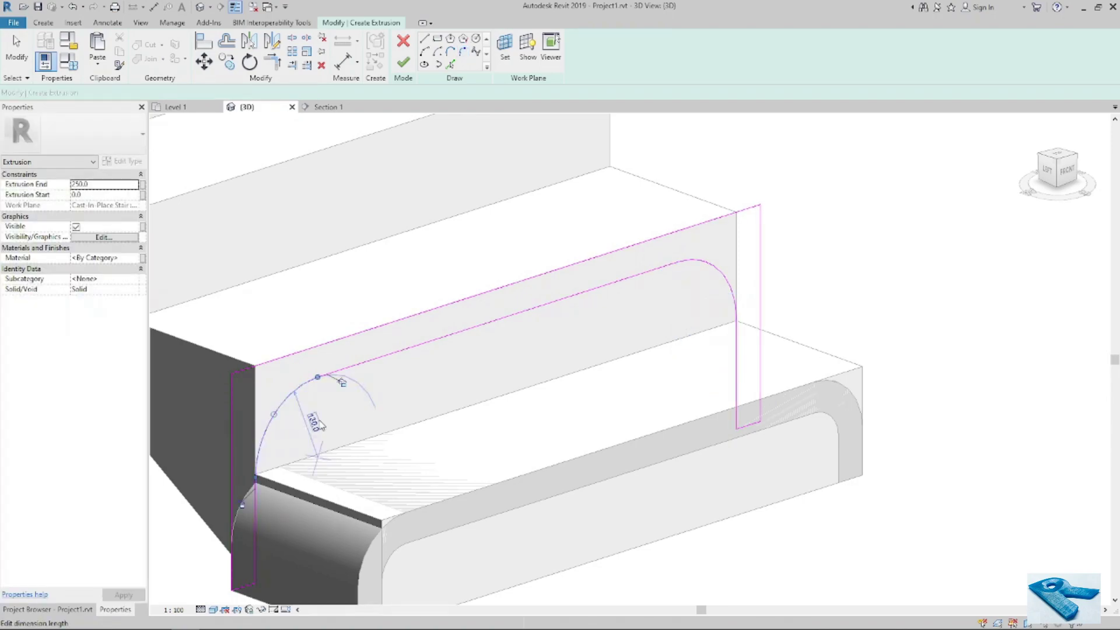
# Set the radius of both inner corner arcs of the second profile to 50 mm.
pyautogui.click(320, 420)
pyautogui.write('60')
pyautogui.press('Return')
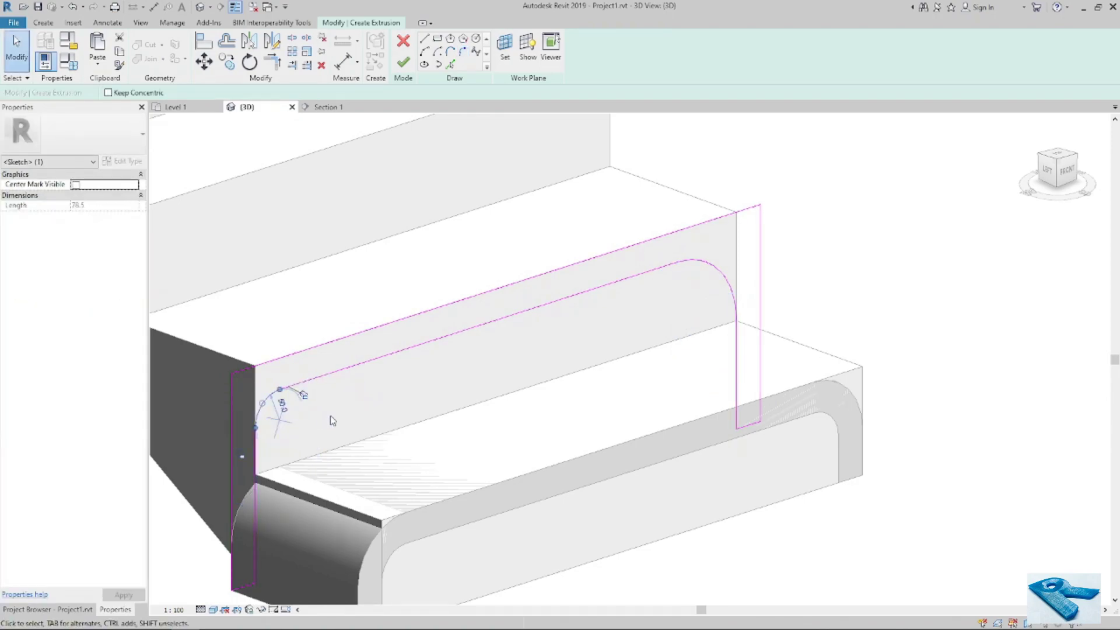
pyautogui.click(706, 270)
pyautogui.click(698, 304)
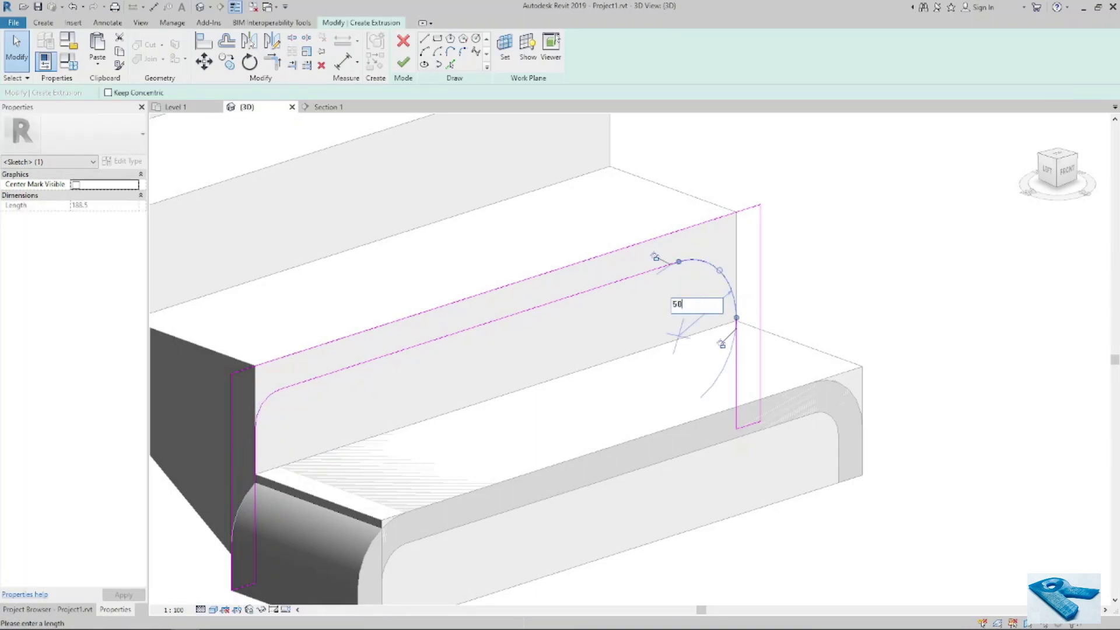
pyautogui.write('50')
pyautogui.press('Return')
pyautogui.click(564, 349)
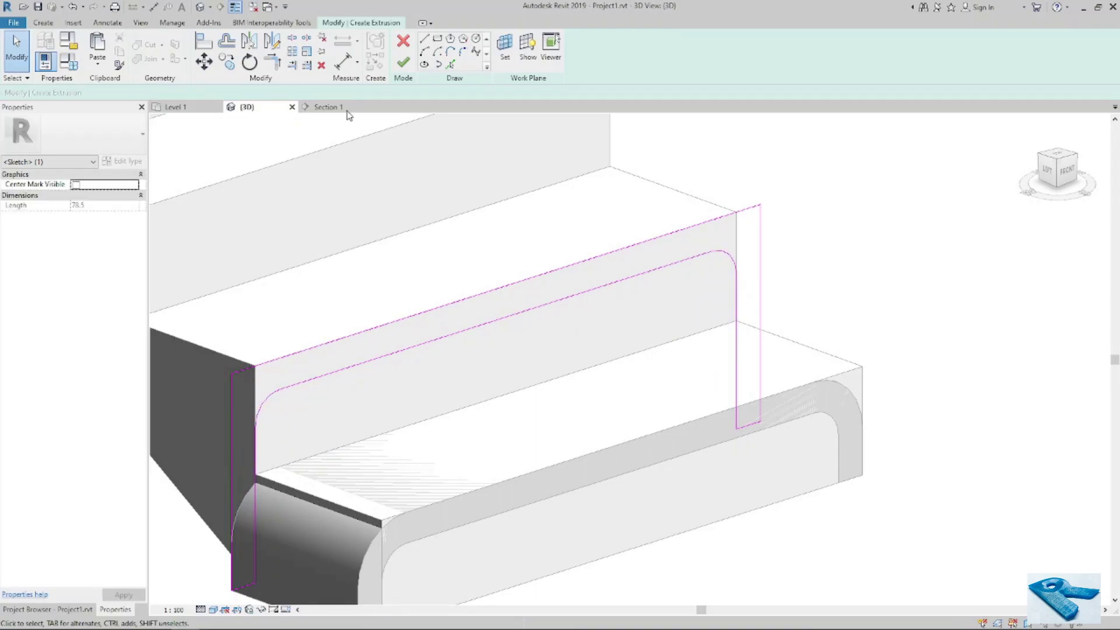
# Offset copies of both inner corner arcs outward to the second profile's outer corners.
pyautogui.click(228, 44)
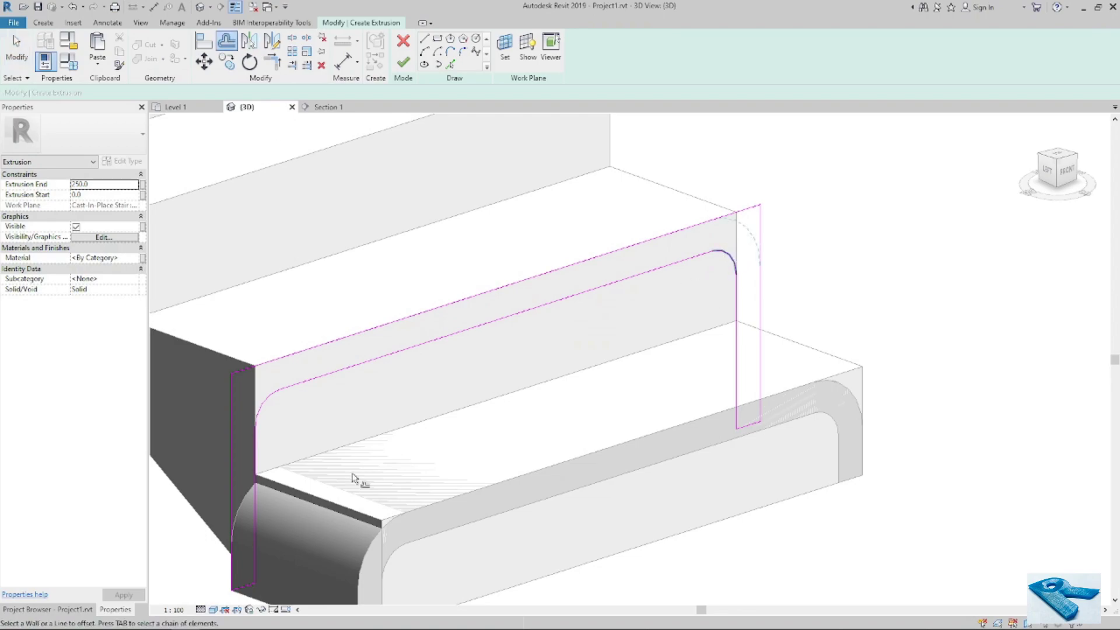
pyautogui.click(264, 400)
pyautogui.press('Escape')
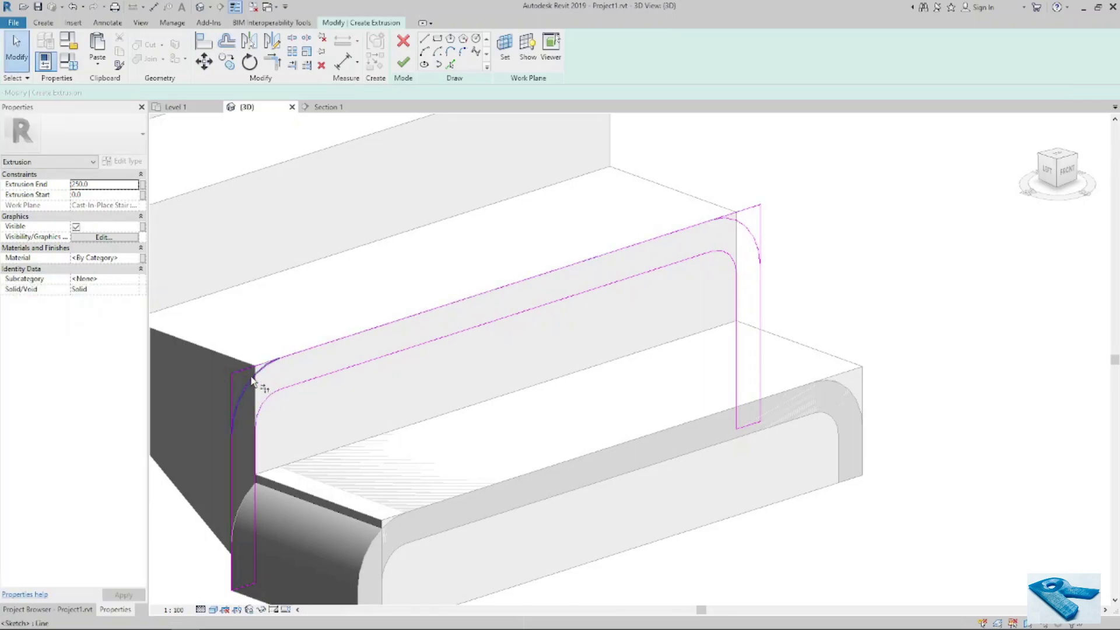
# Trim the second profile's outer top and side lines to the offset outer corner arcs.
pyautogui.press('t')
pyautogui.press('r')
pyautogui.click(251, 377)
pyautogui.click(298, 354)
pyautogui.click(252, 378)
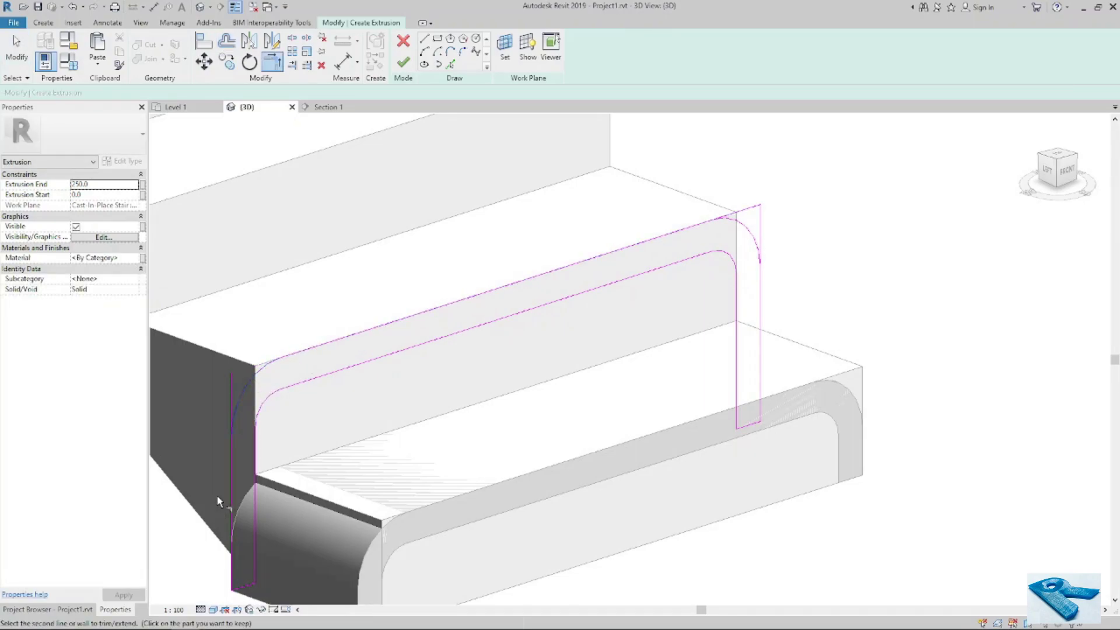
pyautogui.click(230, 475)
pyautogui.click(739, 239)
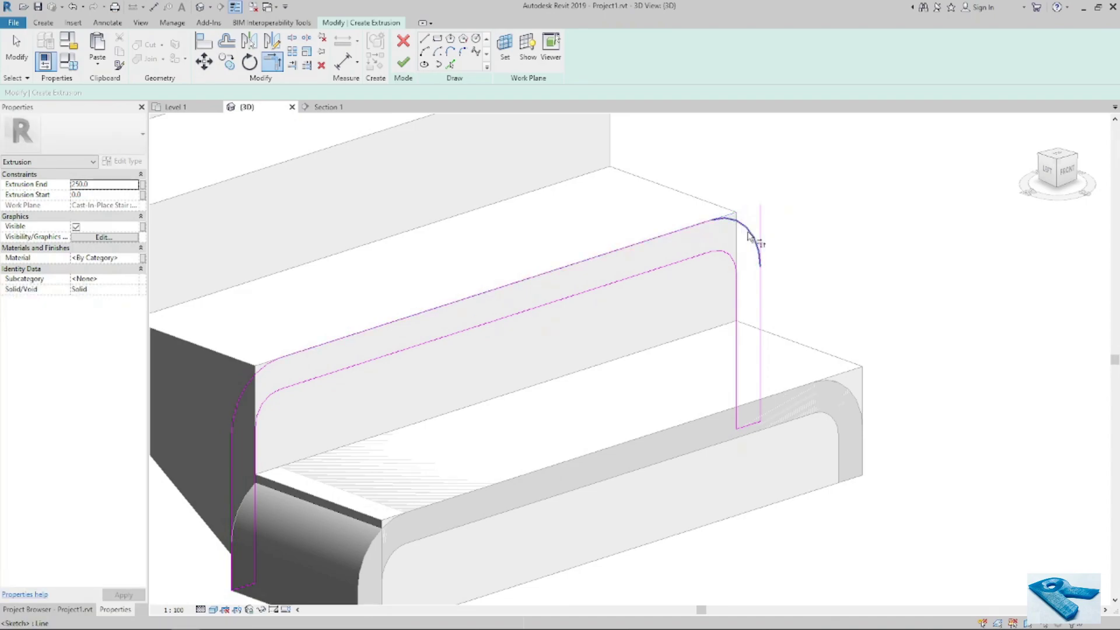
# Finish the second extrusion's sketch and align the front face of the solid with the third riser's face.
pyautogui.click(403, 62)
pyautogui.scroll(-1, 675, 269)
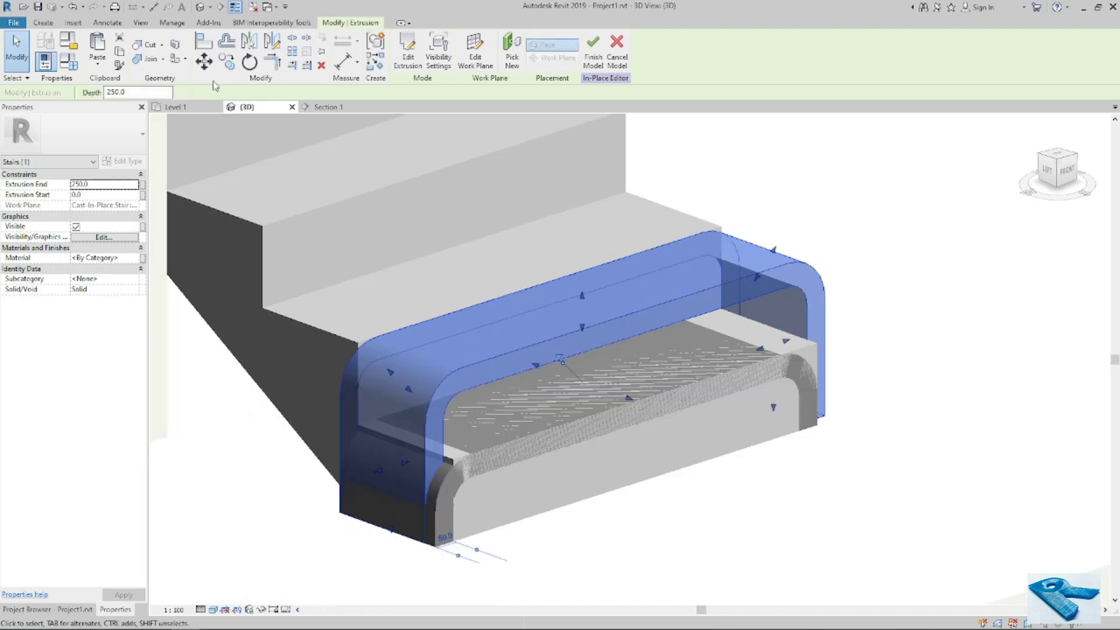
pyautogui.click(204, 41)
pyautogui.click(352, 250)
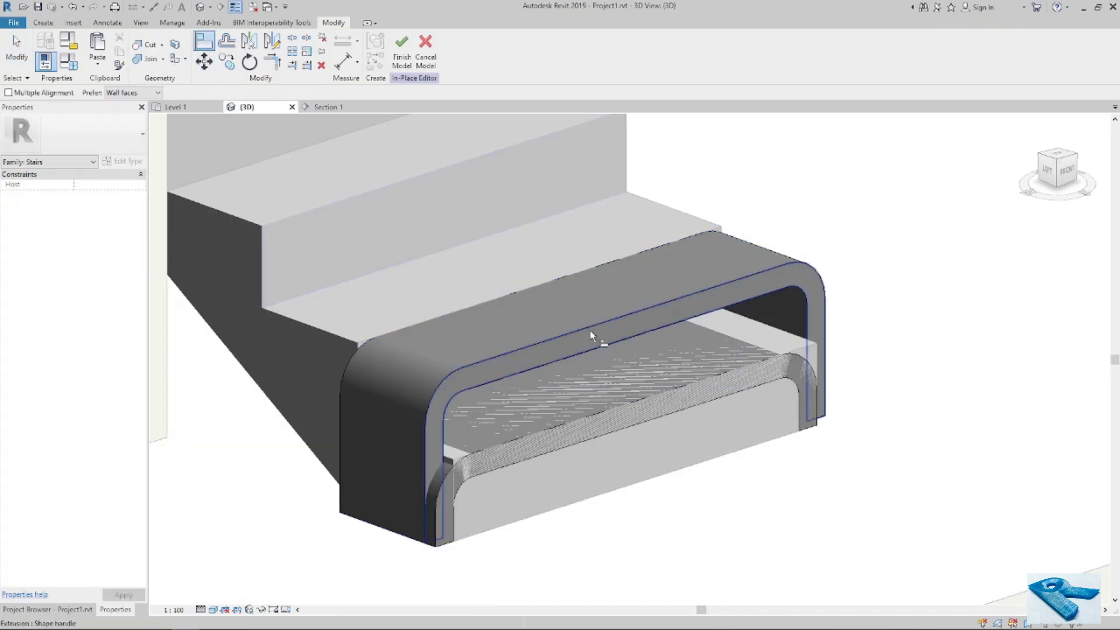
pyautogui.click(589, 330)
pyautogui.scroll(3, 527, 338)
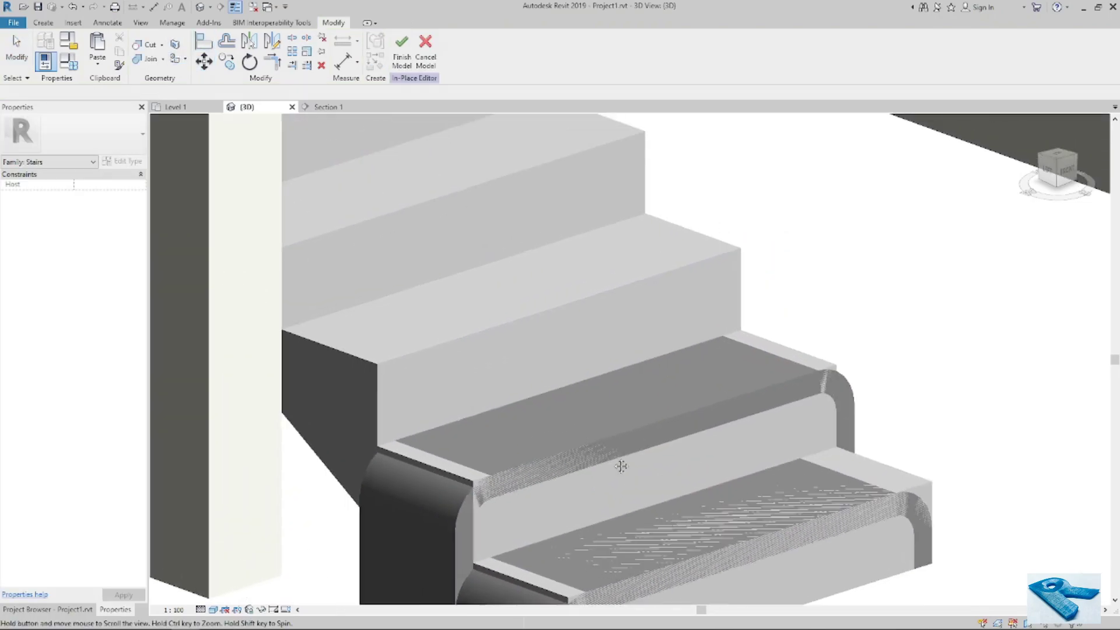
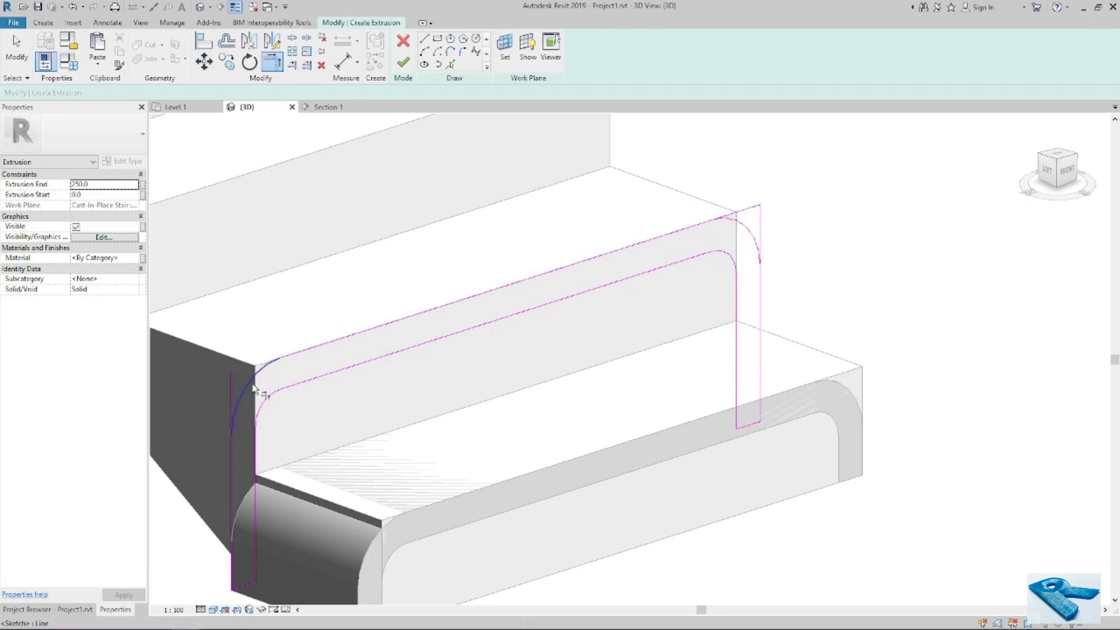
# Trim the remaining outer side line to the far corner arc and finish the second extrusion's sketch.
pyautogui.click(746, 233)
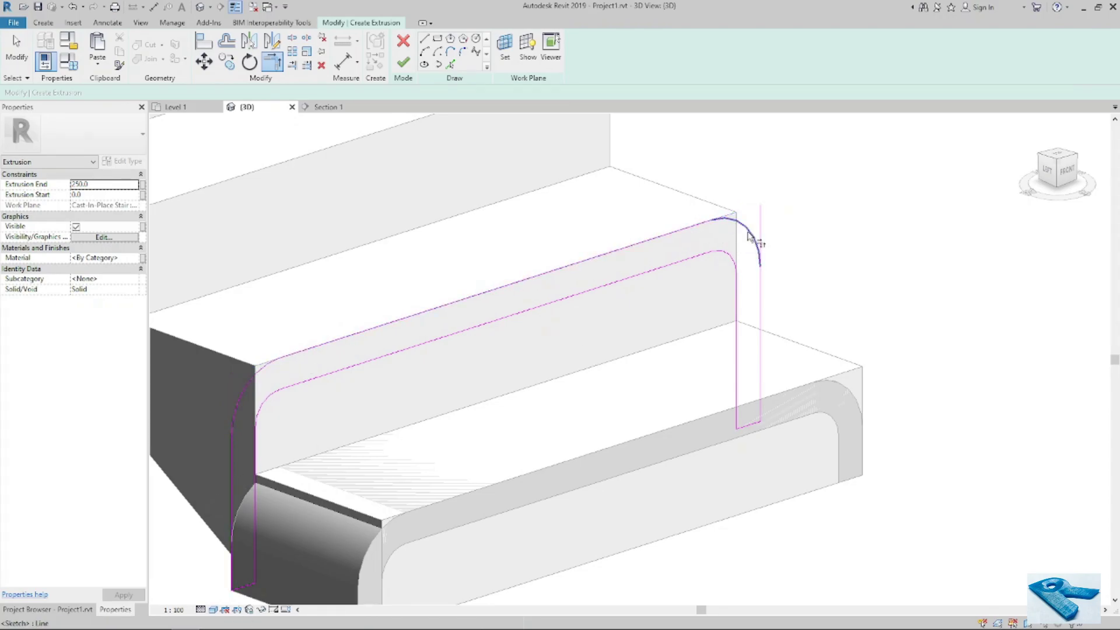
pyautogui.click(411, 69)
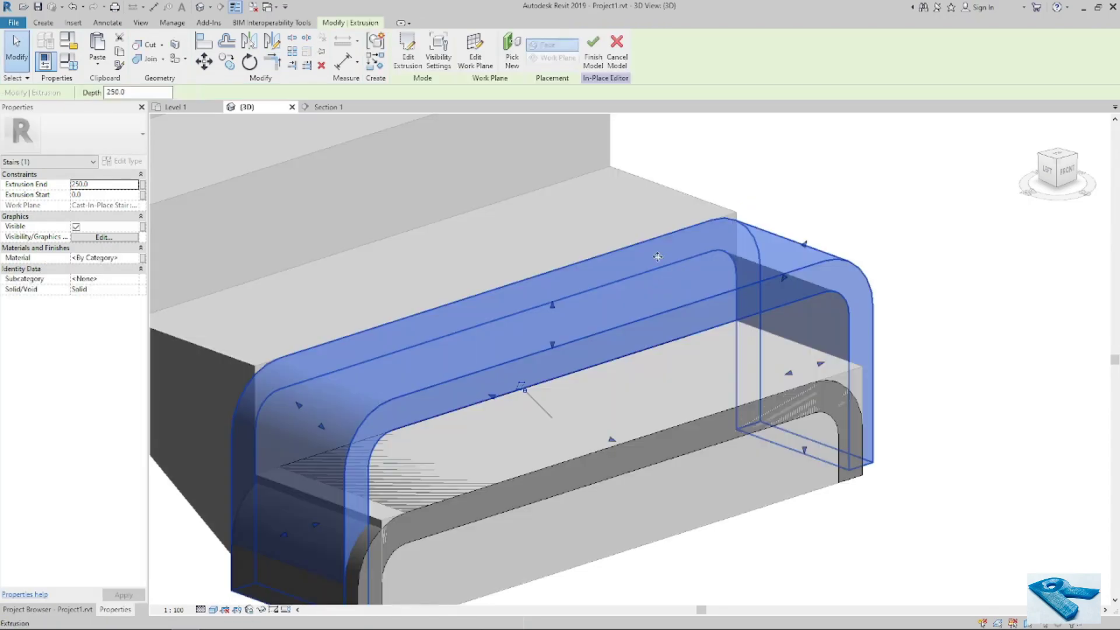
# Align the second extrusion's front face with the third riser's face so the solid fills the tread behind the second riser.
pyautogui.scroll(-1, 675, 270)
pyautogui.click(205, 43)
pyautogui.click(452, 219)
pyautogui.click(587, 330)
pyautogui.press('Escape')
pyautogui.press('Escape')
pyautogui.moveTo(530, 359); pyautogui.dragTo(644, 497, button='middle')
pyautogui.moveTo(564, 430); pyautogui.dragTo(550, 355, button='middle')
pyautogui.press('Escape')
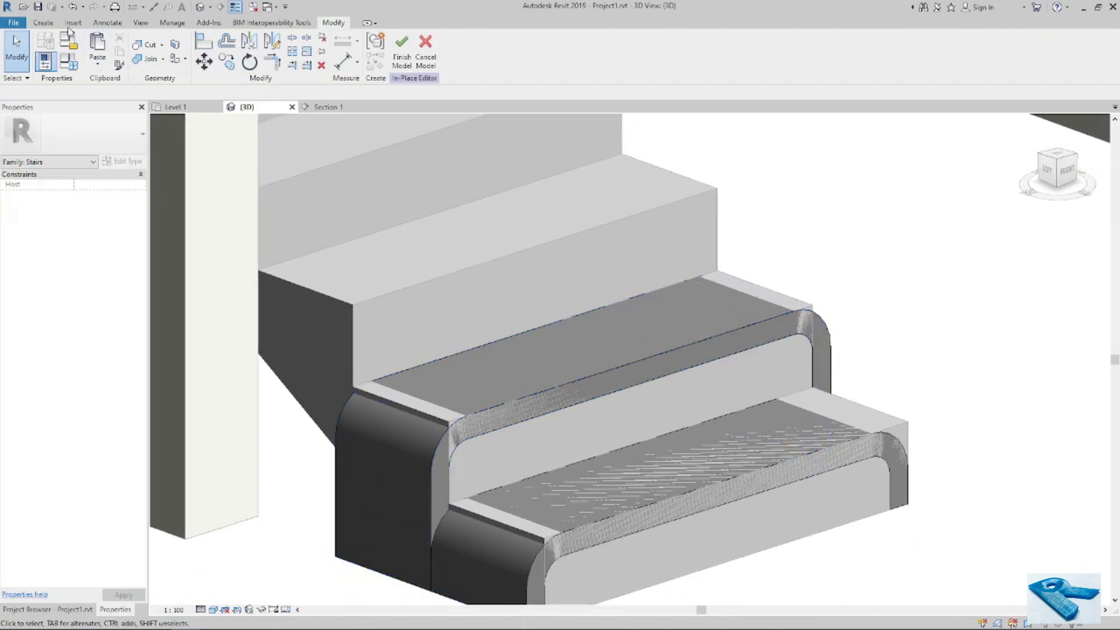
# Start a third extrusion and pick the front face of the third riser as its work plane.
pyautogui.click(43, 22)
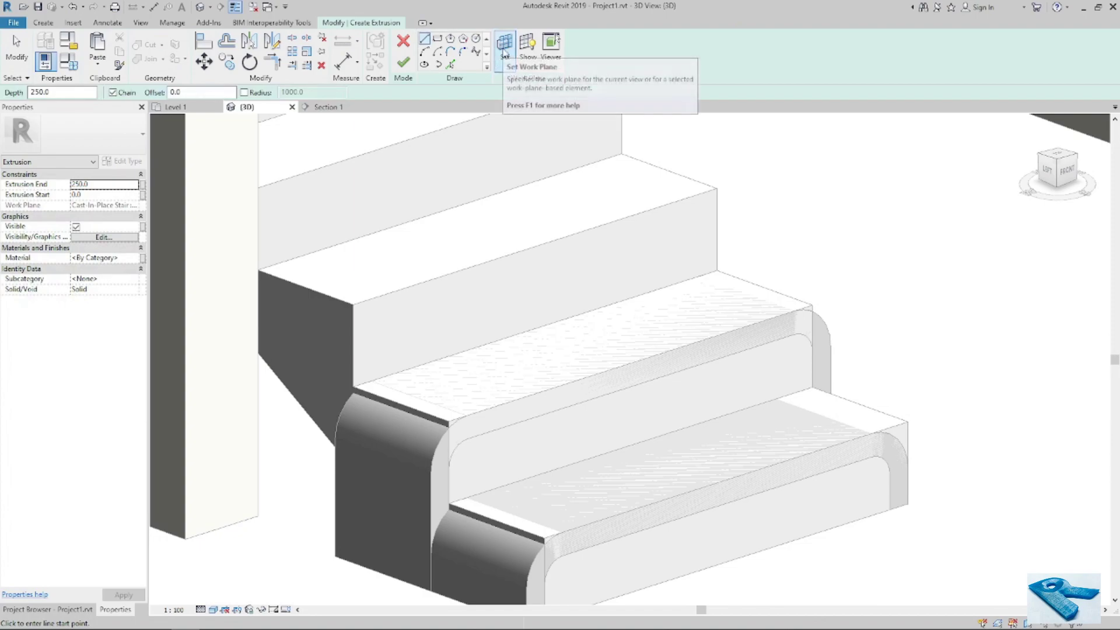
pyautogui.click(505, 49)
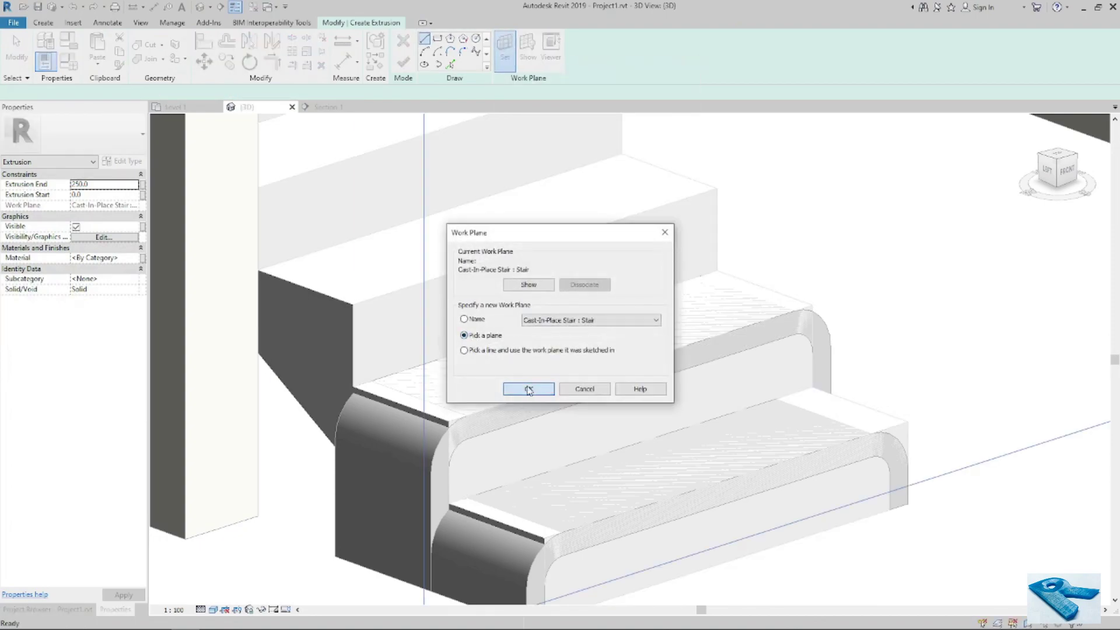
pyautogui.click(528, 389)
pyautogui.click(463, 320)
# Trace the third riser's top and two side edges as sketch lines and add a bottom line at the stair's base by picking edges.
pyautogui.click(450, 64)
pyautogui.click(458, 271)
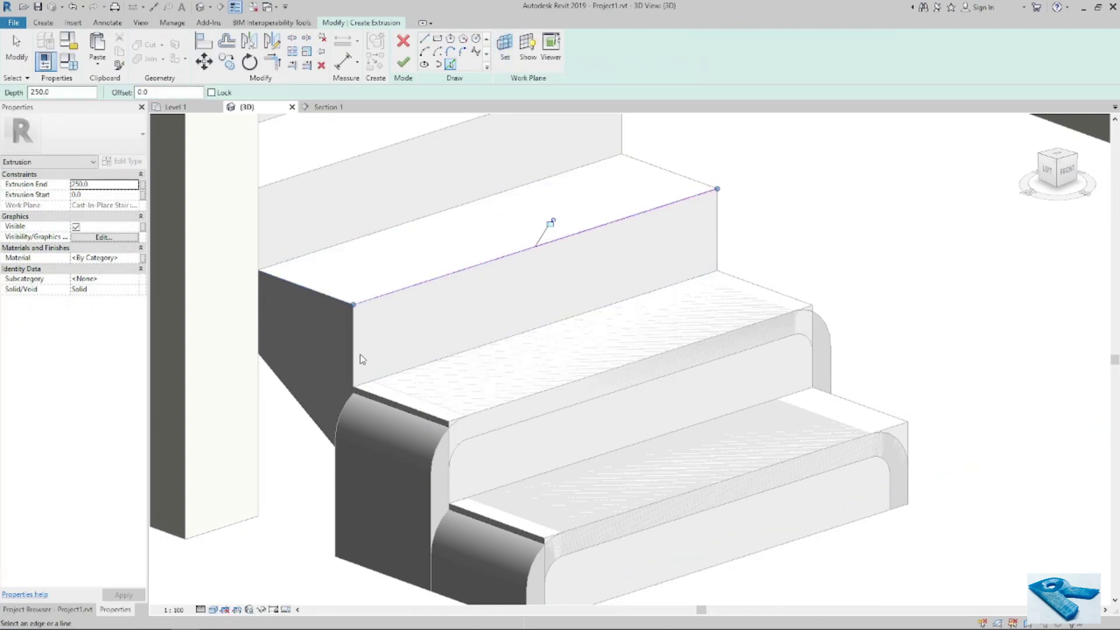
pyautogui.click(723, 225)
pyautogui.click(720, 564)
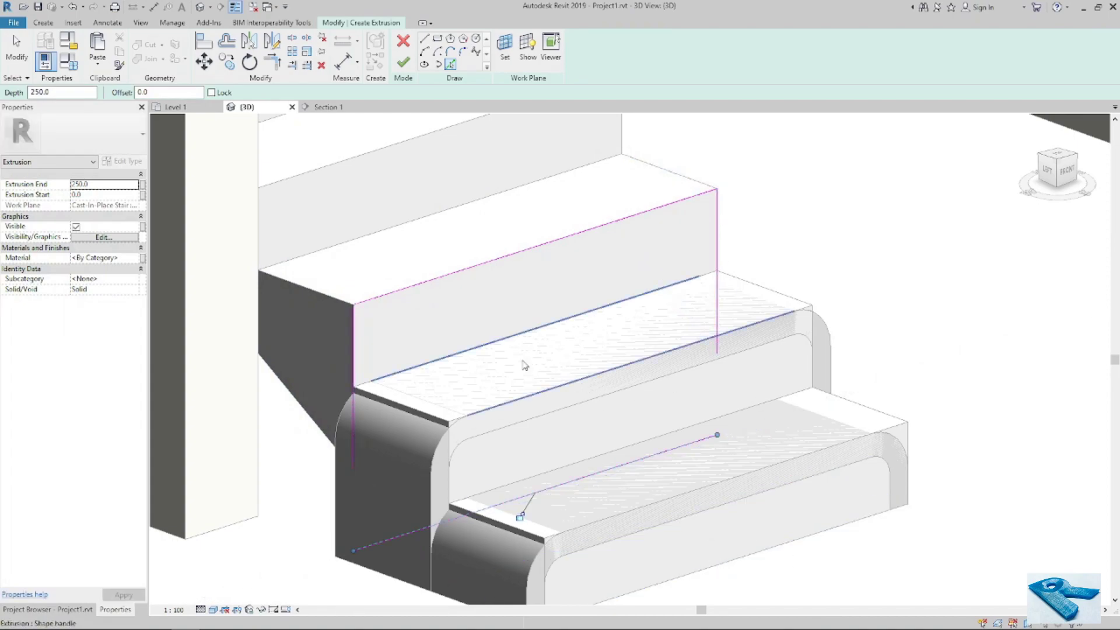
pyautogui.press('Escape')
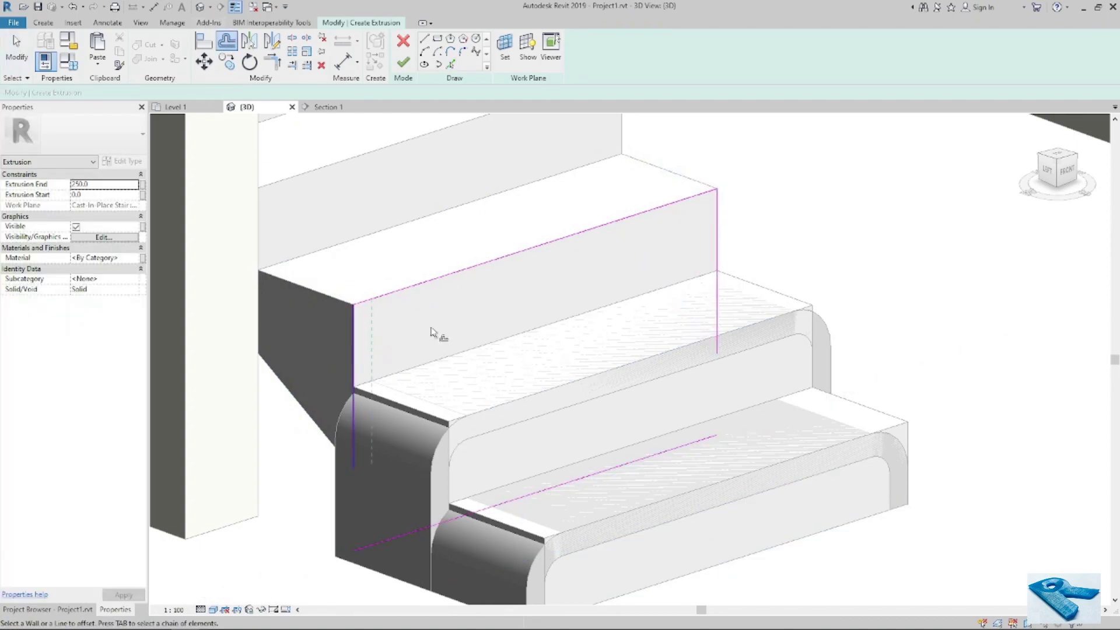
# Offset copies of the third profile's top line and both side lines inward.
pyautogui.click(355, 349)
pyautogui.click(441, 277)
pyautogui.click(716, 274)
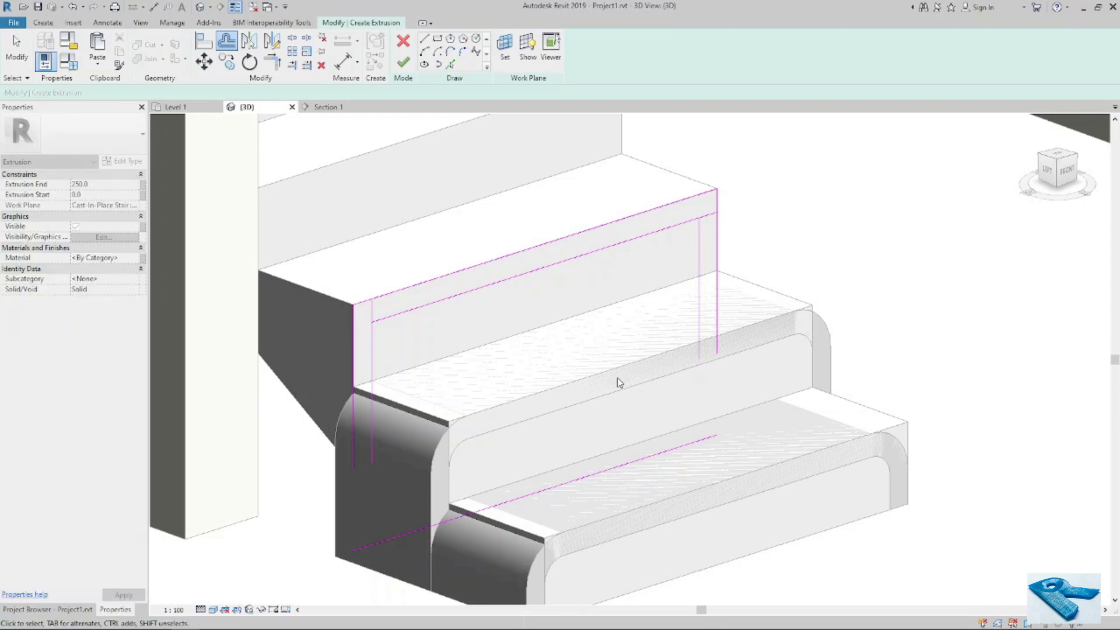
# Split the third profile's bottom line and trim the inner and outer lines into a closed U-shaped outline.
pyautogui.press('s')
pyautogui.press('l')
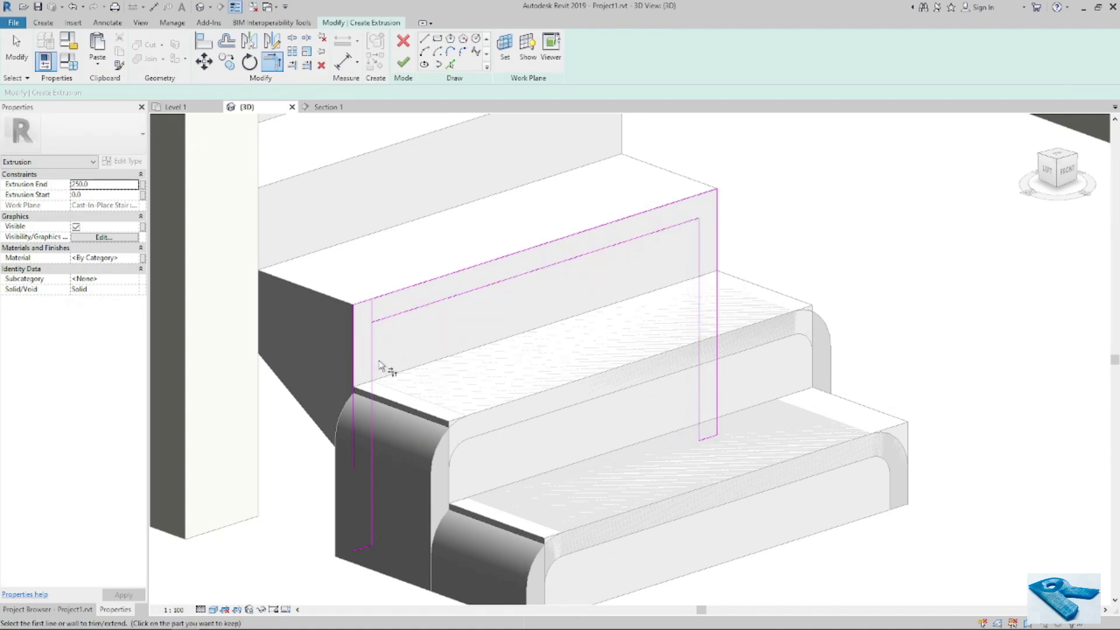
pyautogui.click(366, 548)
pyautogui.press('Escape')
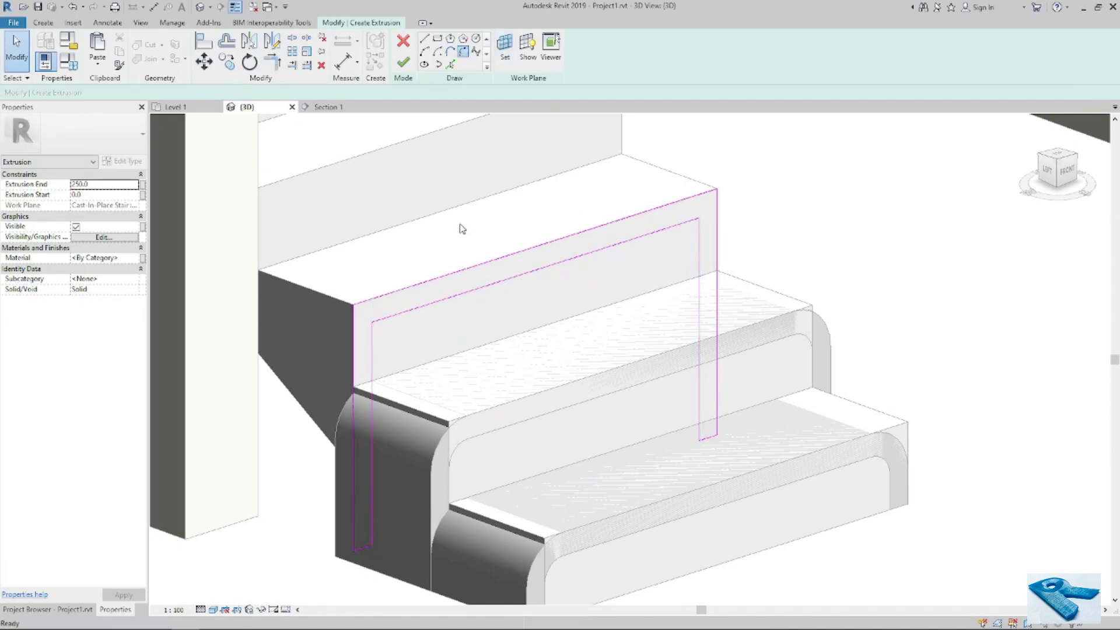
# Round the two inner top corners of the third step's profile with fillet arcs.
pyautogui.click(388, 320)
pyautogui.click(387, 325)
pyautogui.click(699, 243)
pyautogui.click(683, 225)
pyautogui.click(684, 235)
pyautogui.click(685, 263)
# Set the radius of both inner fillet arcs on the third profile to 50 mm.
pyautogui.click(676, 253)
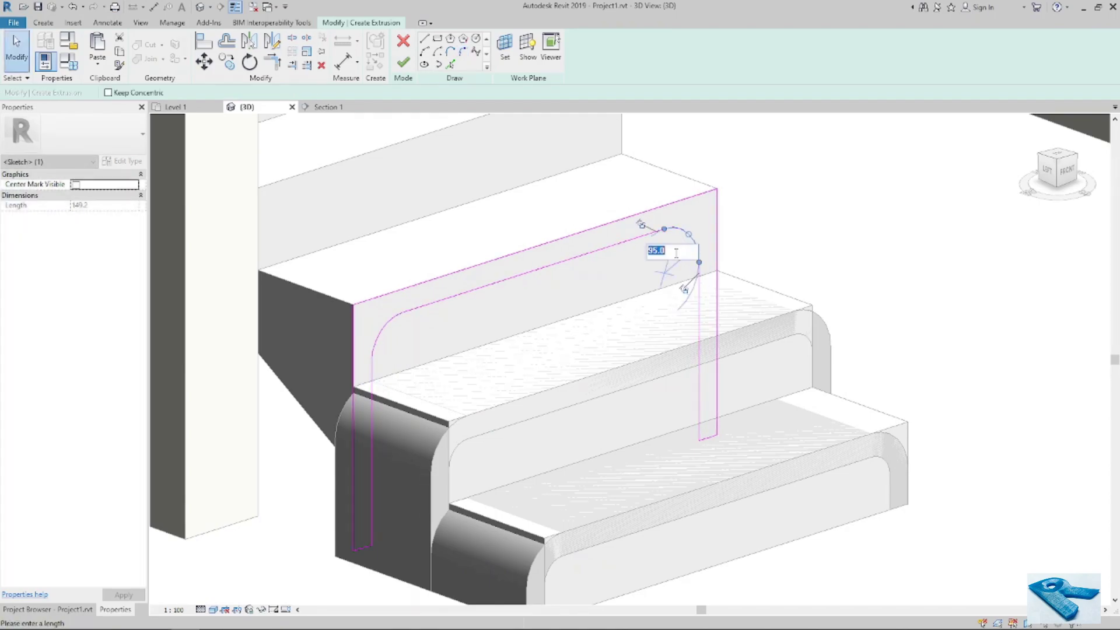
pyautogui.write('50')
pyautogui.press('Return')
pyautogui.click(557, 334)
pyautogui.click(395, 341)
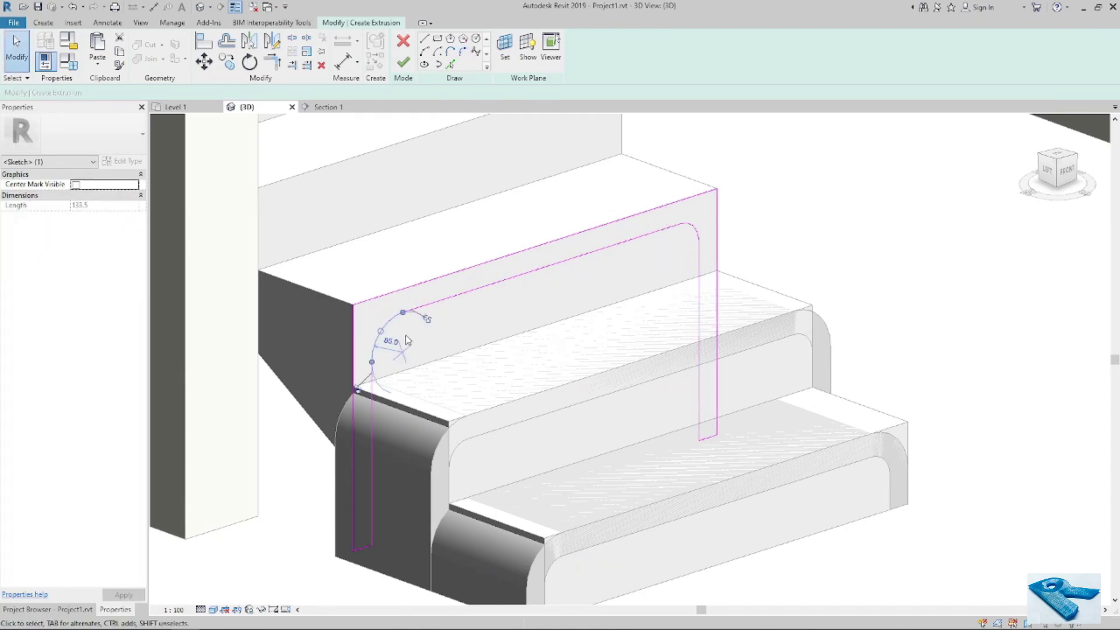
pyautogui.press('Return')
pyautogui.press('Escape')
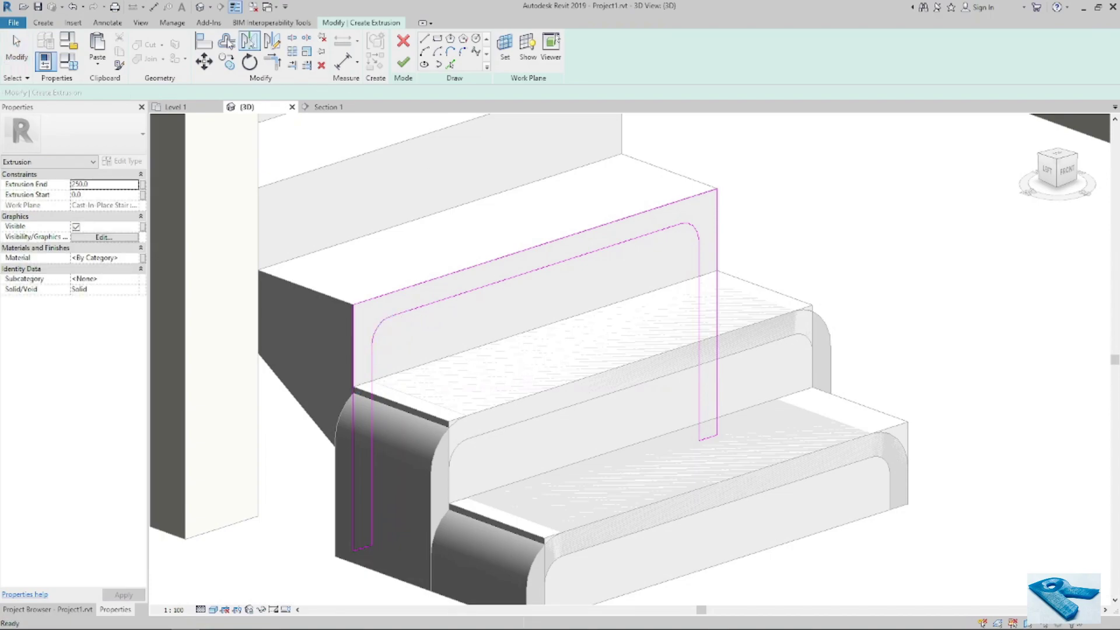
# Offset copies of both fillet arcs 50 mm outward and trim the third profile's outer lines to them.
pyautogui.press('o')
pyautogui.press('f')
pyautogui.click(379, 324)
pyautogui.click(700, 231)
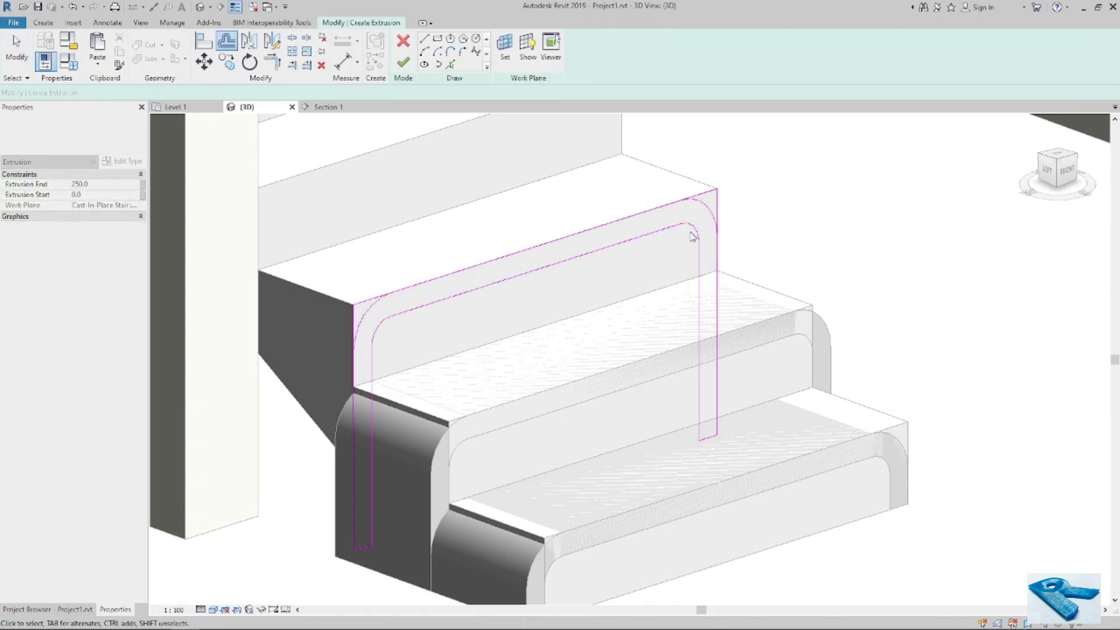
pyautogui.press('t')
pyautogui.press('r')
pyautogui.click(665, 204)
pyautogui.click(709, 213)
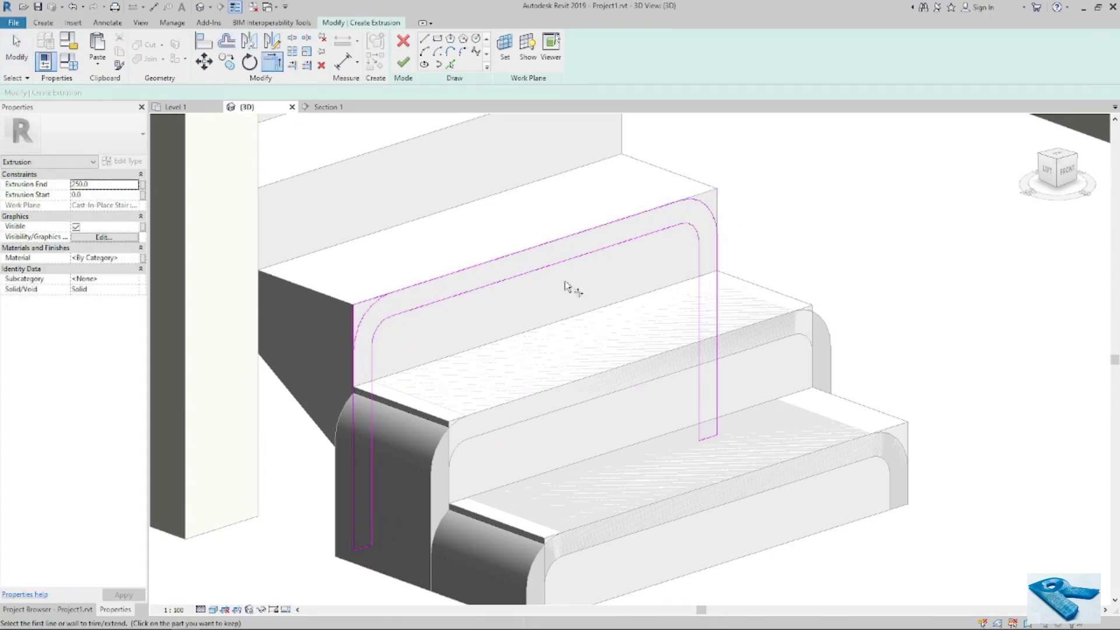
# Finish the third extrusion and align its end face with the front face of the next riser up.
pyautogui.click(399, 67)
pyautogui.click(204, 44)
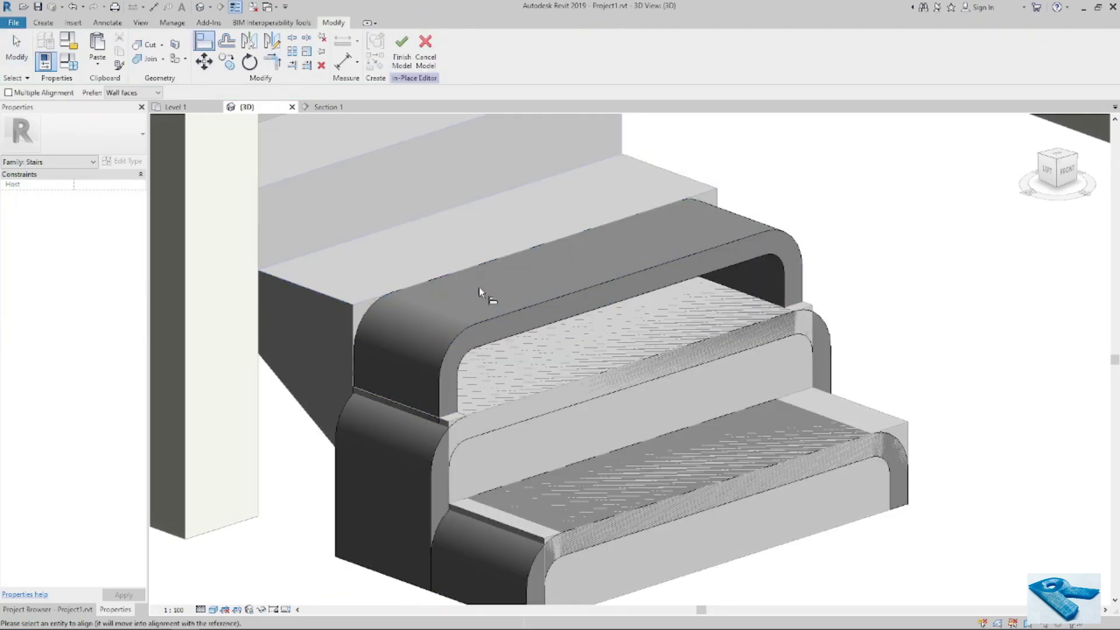
pyautogui.click(528, 318)
pyautogui.press('Escape')
pyautogui.press('Escape')
pyautogui.scroll(-3, 768, 423)
pyautogui.scroll(1, 647, 415)
pyautogui.scroll(1, 649, 416)
pyautogui.scroll(-1, 702, 435)
# Finish the in-place stair model and check the three rounded steps in the 3D view.
pyautogui.click(402, 52)
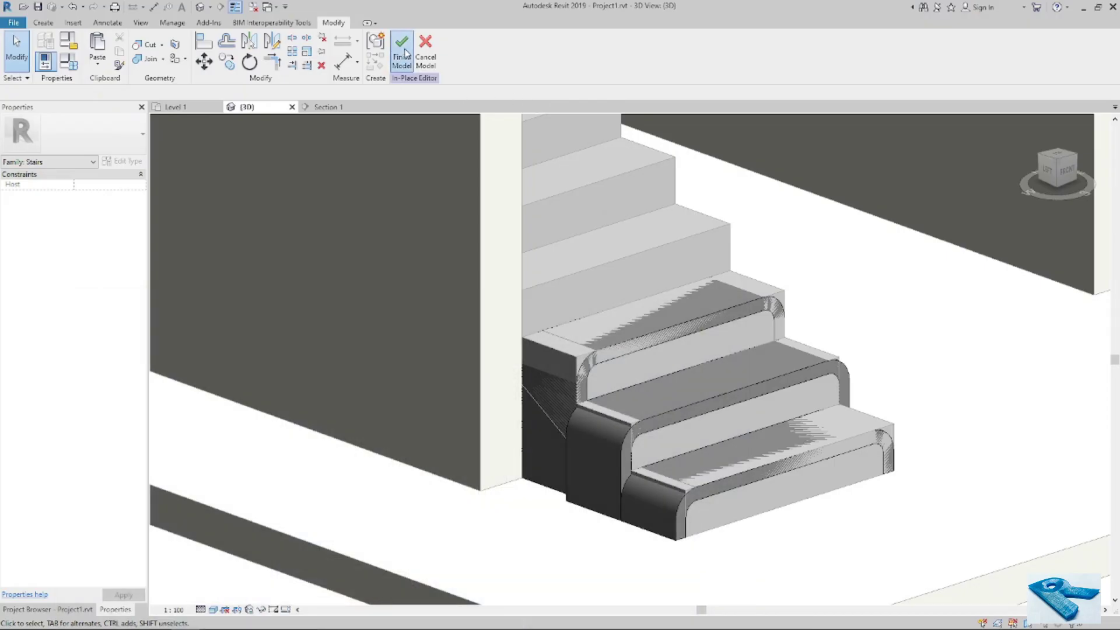
pyautogui.click(404, 52)
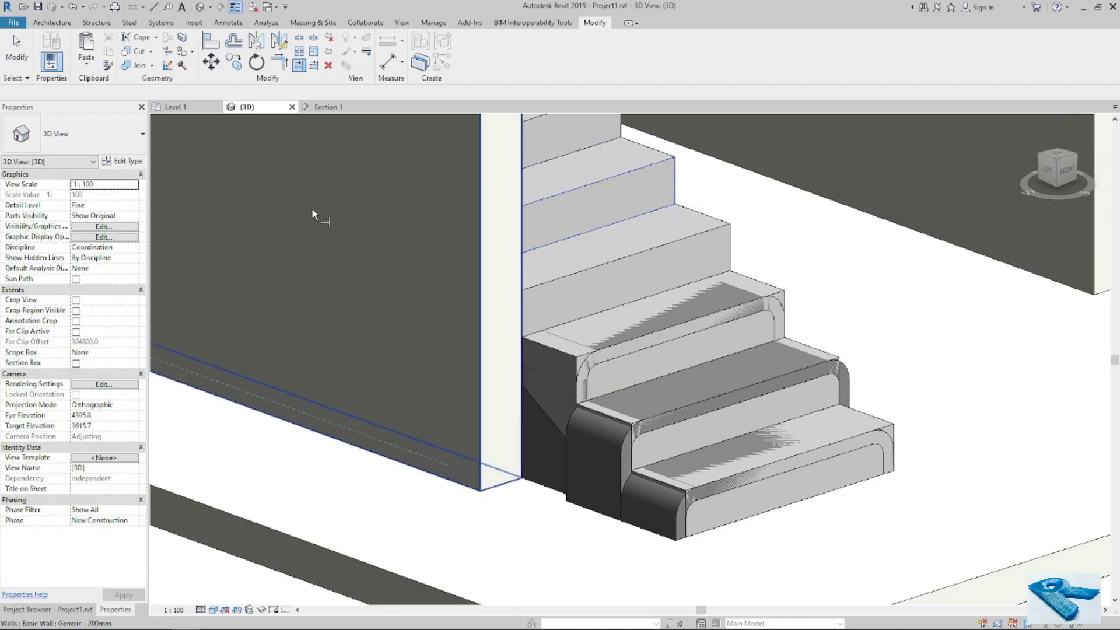
pyautogui.scroll(-5, 560, 425)
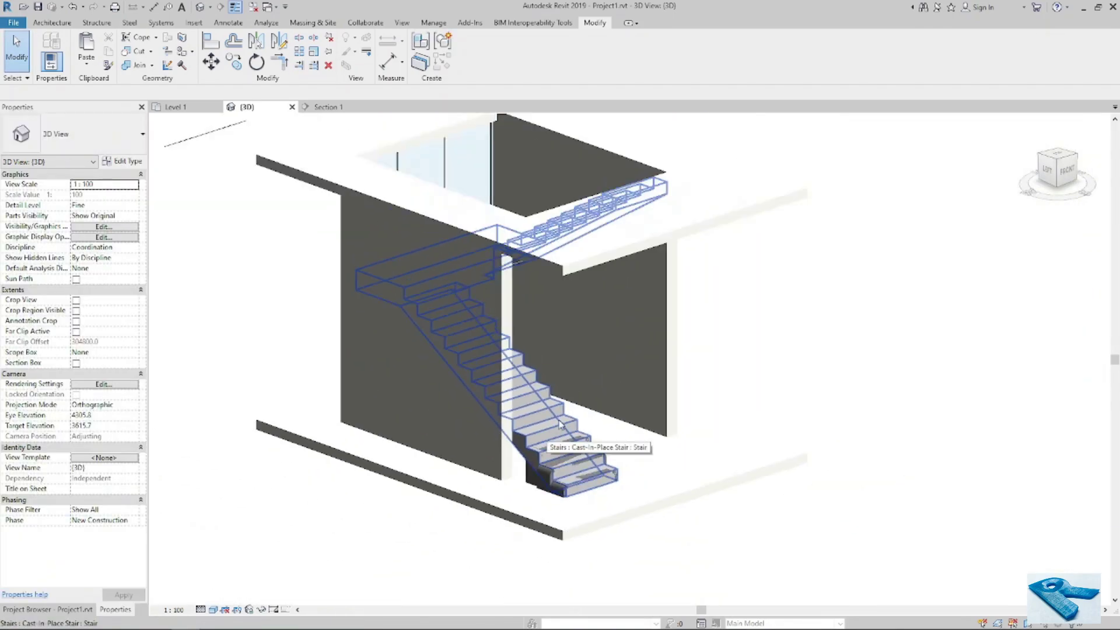
pyautogui.scroll(5, 533, 467)
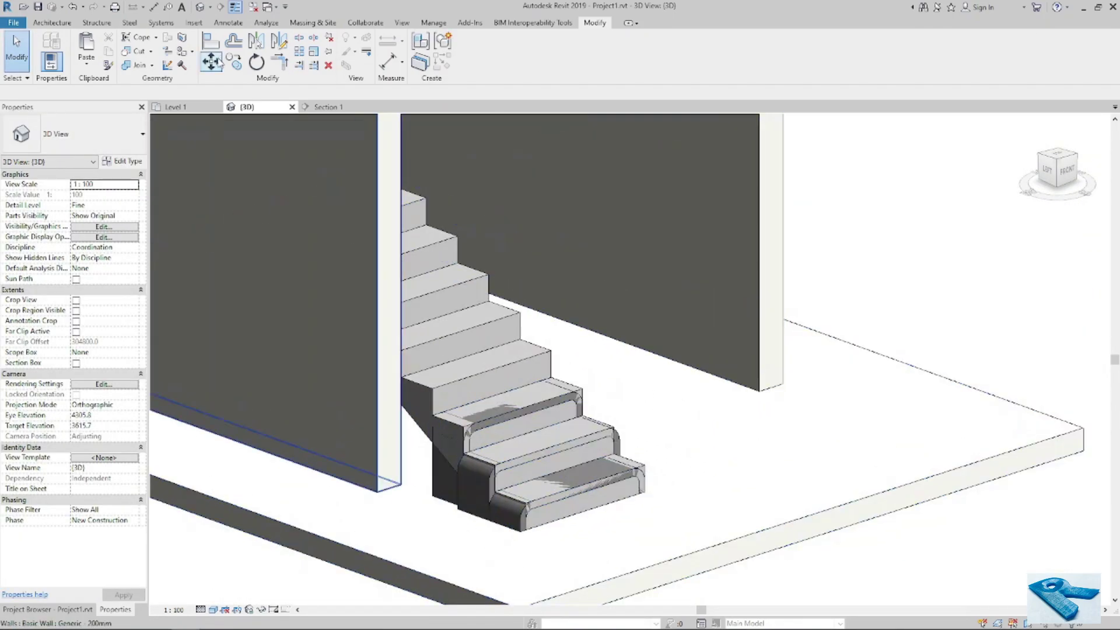
# Reopen the in-place stair for editing and open the sketch of the third step's extrusion.
pyautogui.click(446, 489)
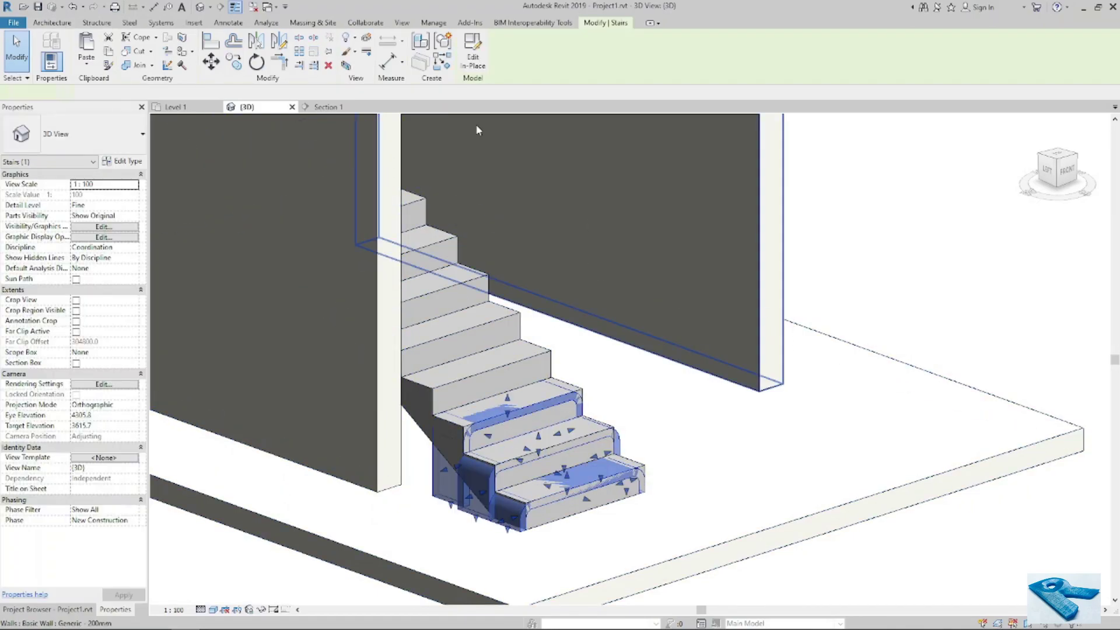
pyautogui.scroll(5, 583, 443)
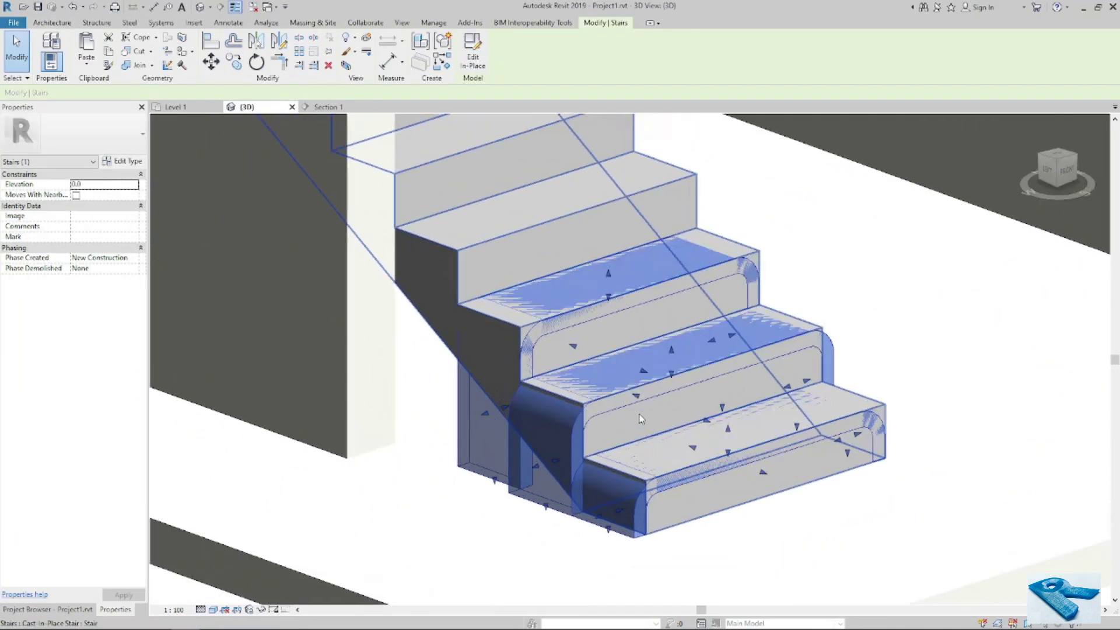
pyautogui.click(472, 57)
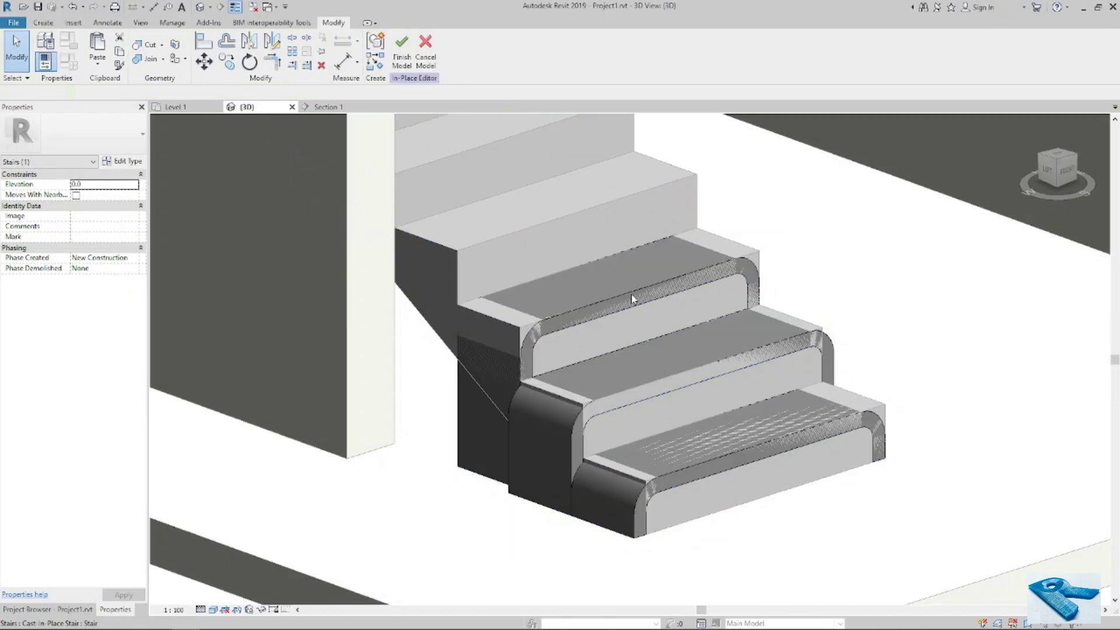
pyautogui.click(478, 428)
pyautogui.click(408, 56)
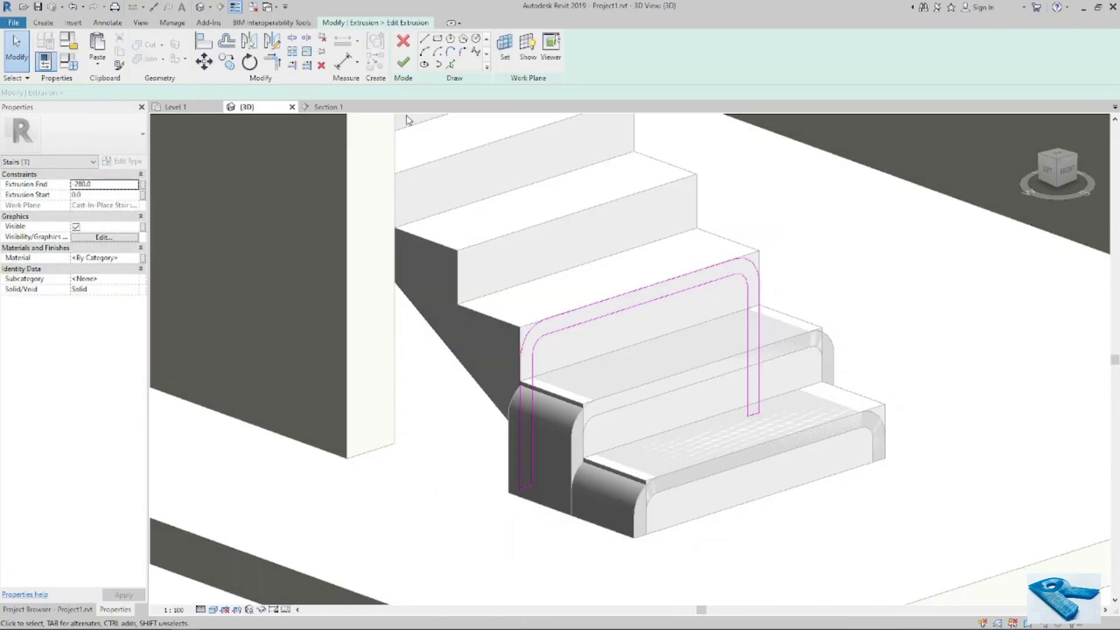
# Align the third profile's left leg outward with the second step's outer side and finish the sketch edit.
pyautogui.click(548, 462)
pyautogui.click(519, 474)
pyautogui.click(519, 365)
pyautogui.click(403, 62)
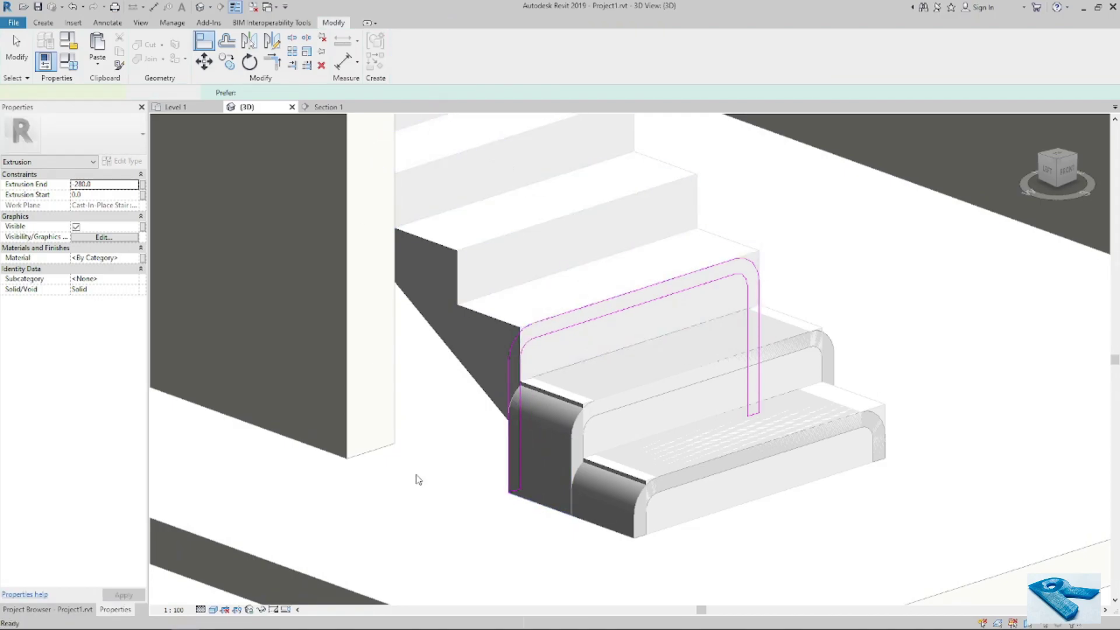
pyautogui.press('Escape')
pyautogui.moveTo(743, 394); pyautogui.dragTo(733, 491, button='middle')
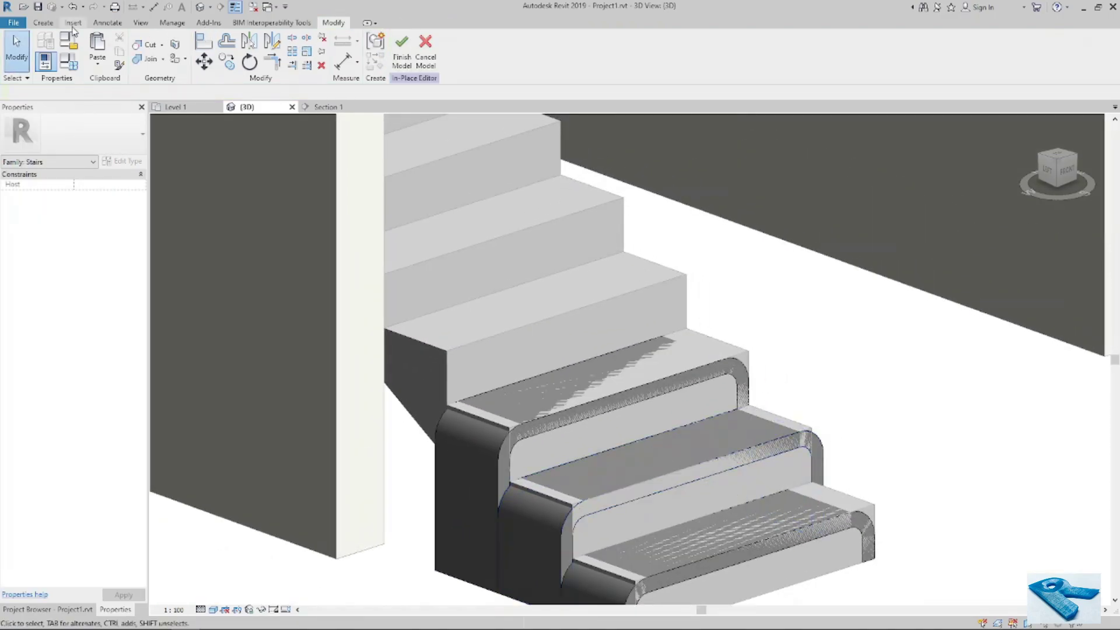
# Start a fourth extrusion and pick the front face of the fourth riser as its work plane.
pyautogui.click(43, 22)
pyautogui.click(98, 49)
pyautogui.click(505, 50)
pyautogui.click(529, 389)
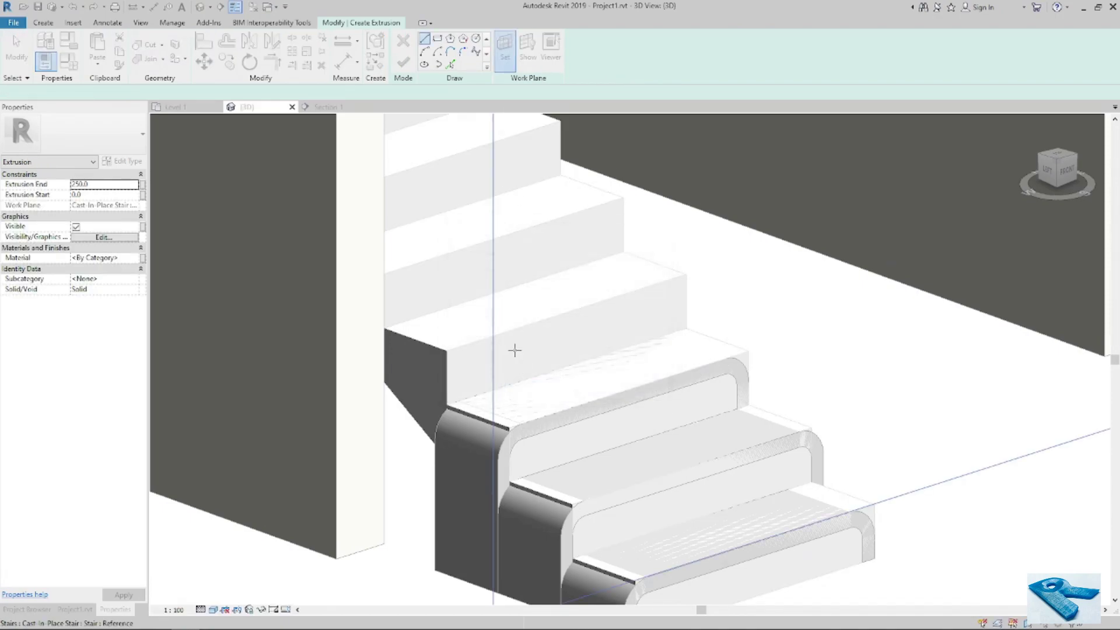
pyautogui.click(513, 350)
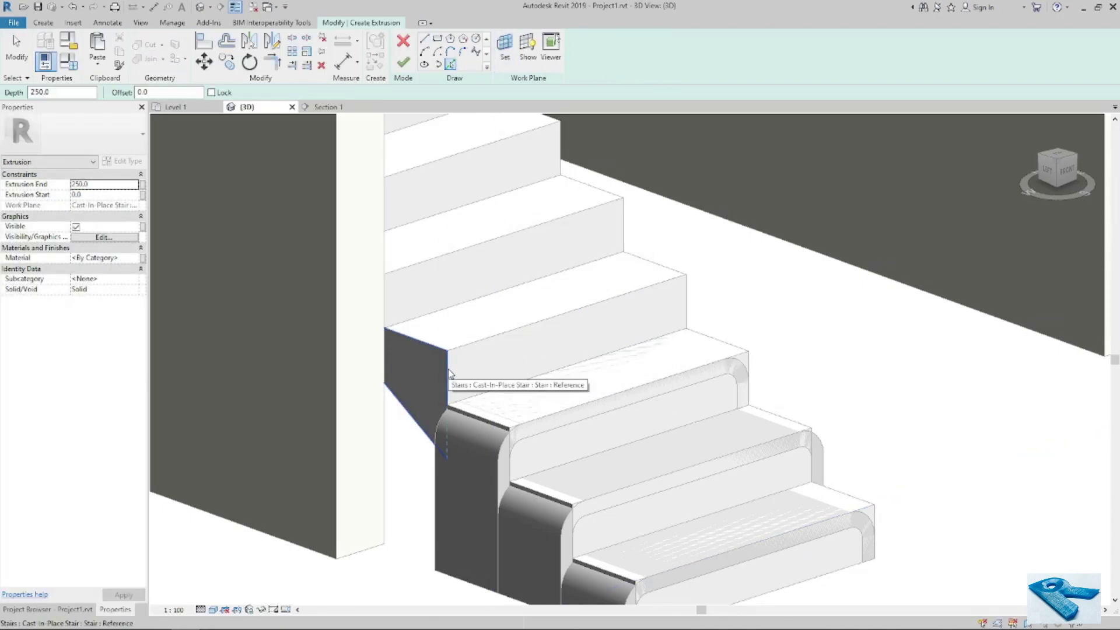
# Trace the fourth riser's top and side edges as sketch lines and add a bottom line at the stair's base.
pyautogui.click(496, 336)
pyautogui.click(690, 307)
pyautogui.scroll(1, 931, 458)
pyautogui.moveTo(930, 458); pyautogui.dragTo(922, 395, button='middle')
pyautogui.click(695, 567)
pyautogui.press('Escape')
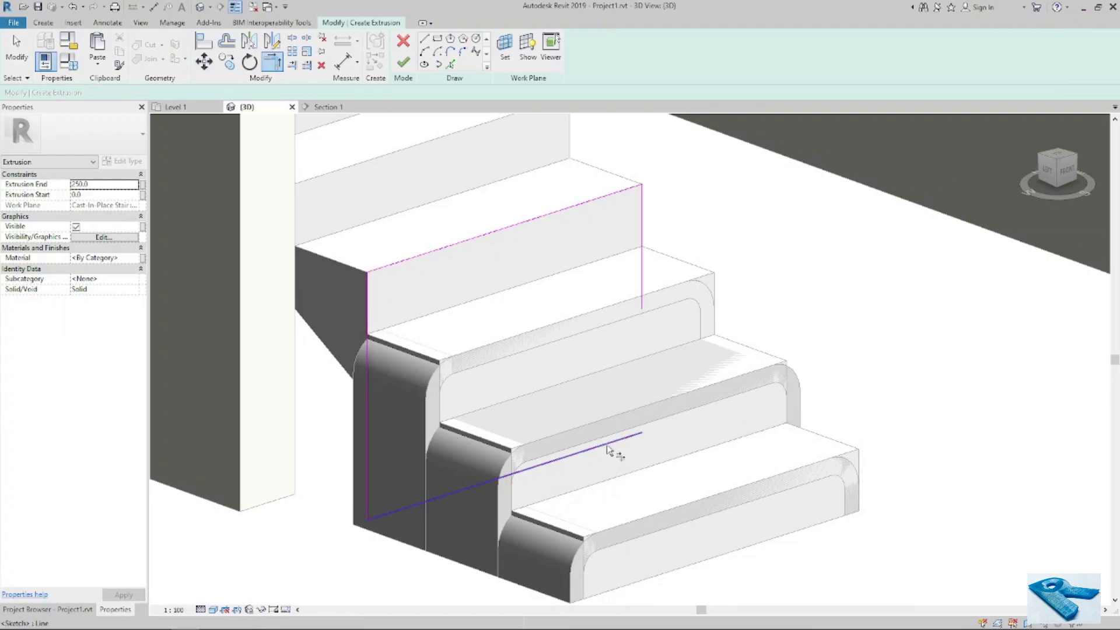
# Offset the fourth profile's left line outward and its top and right lines inward by 50 mm, and delete the right-hand lines.
pyautogui.click(224, 45)
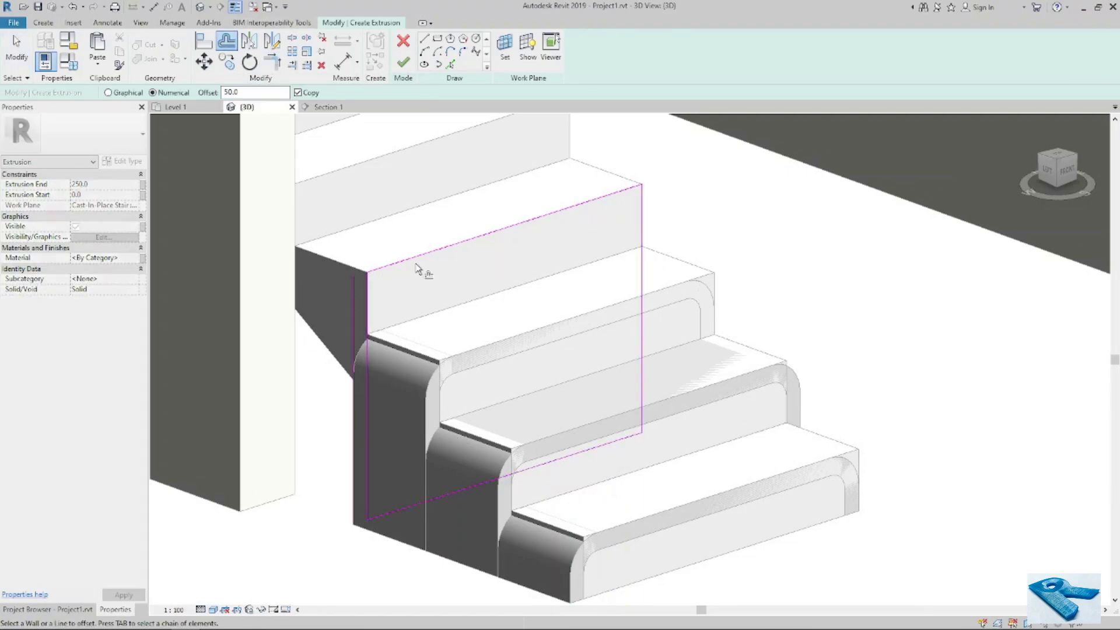
pyautogui.press('Escape')
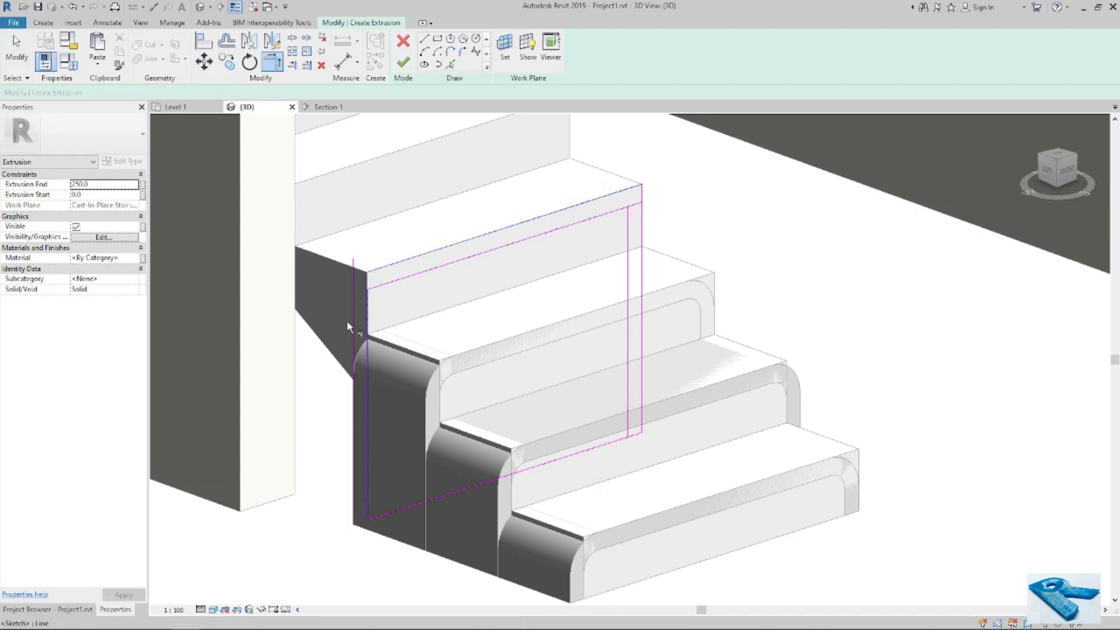
pyautogui.moveTo(602, 320); pyautogui.dragTo(604, 321)
pyautogui.press('Delete')
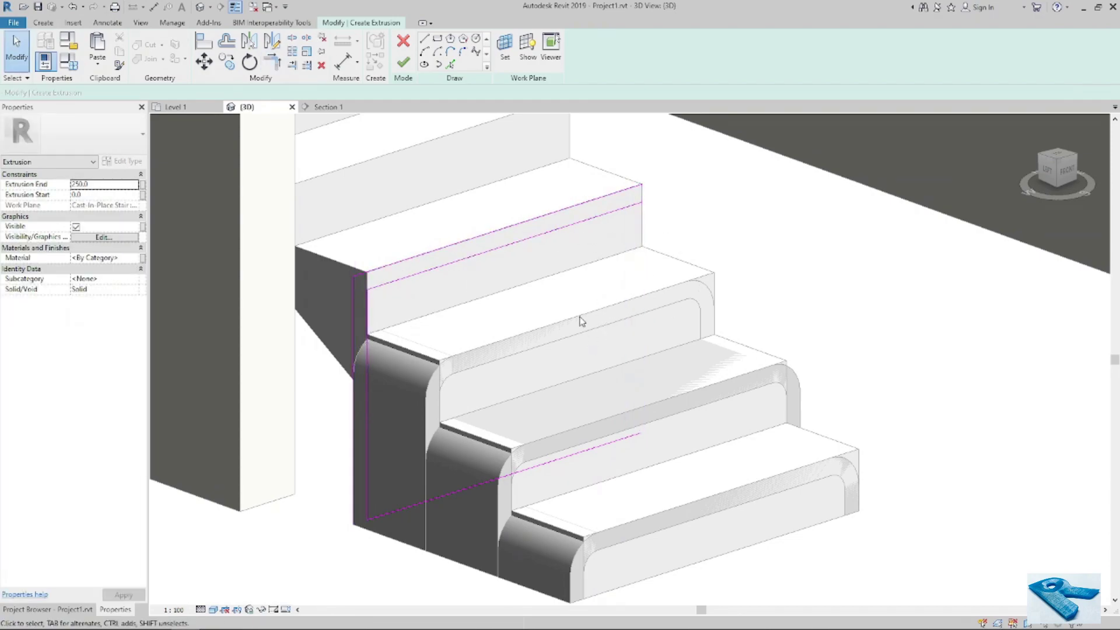
# Trim the fourth profile's bottom line to close the lower end of the two left leg lines.
pyautogui.press('t')
pyautogui.press('r')
pyautogui.click(619, 441)
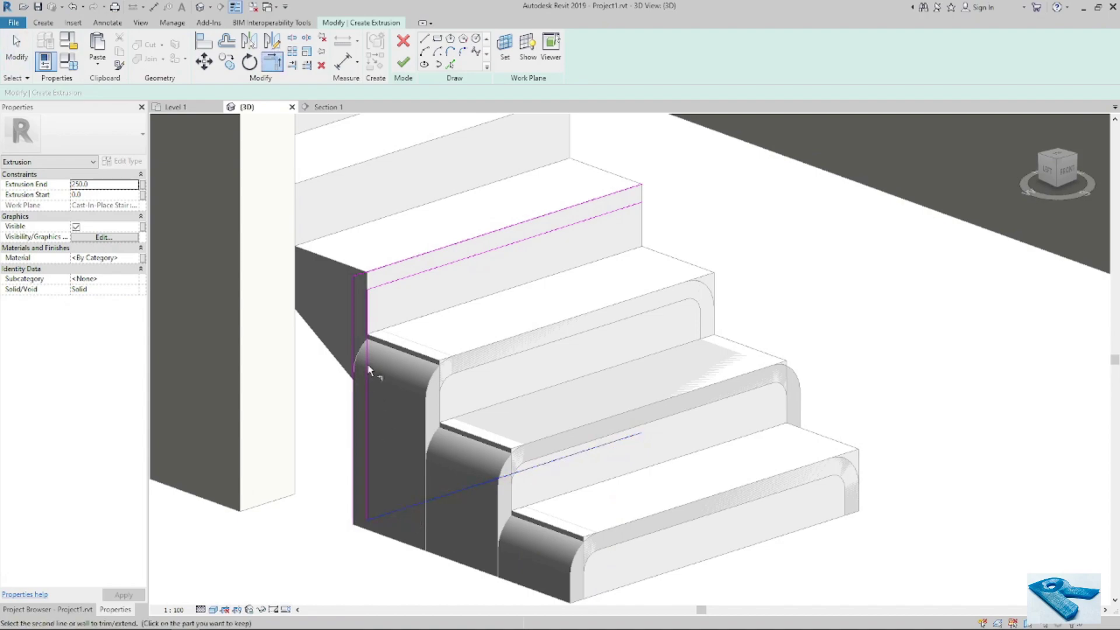
pyautogui.press('Escape')
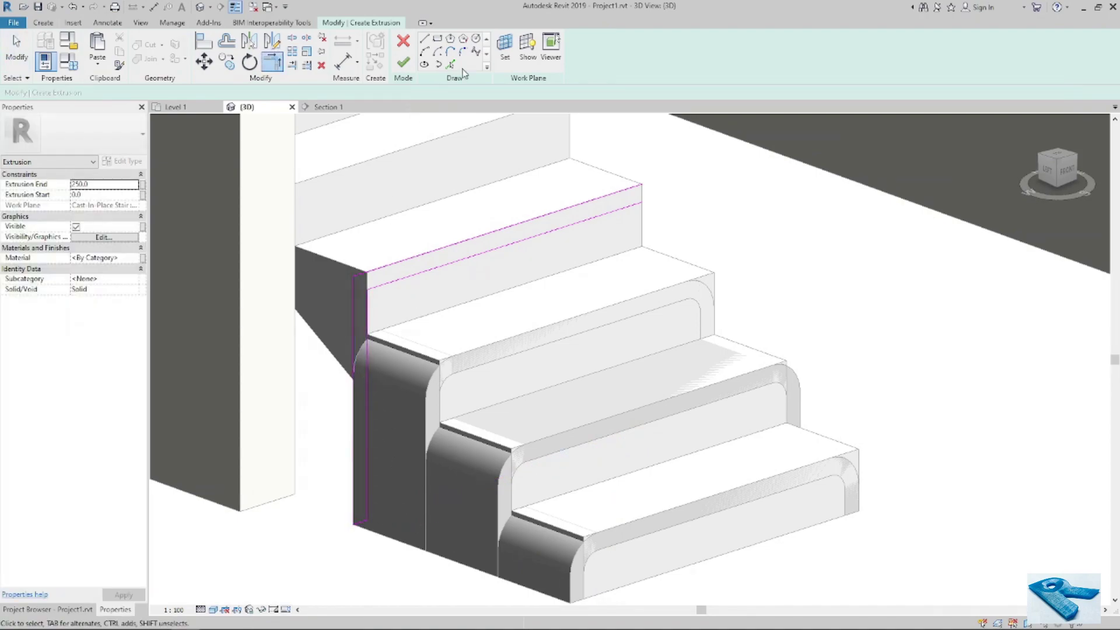
# Round the fourth profile's inner left corner with a fillet arc of 50 mm radius.
pyautogui.press('l')
pyautogui.press('i')
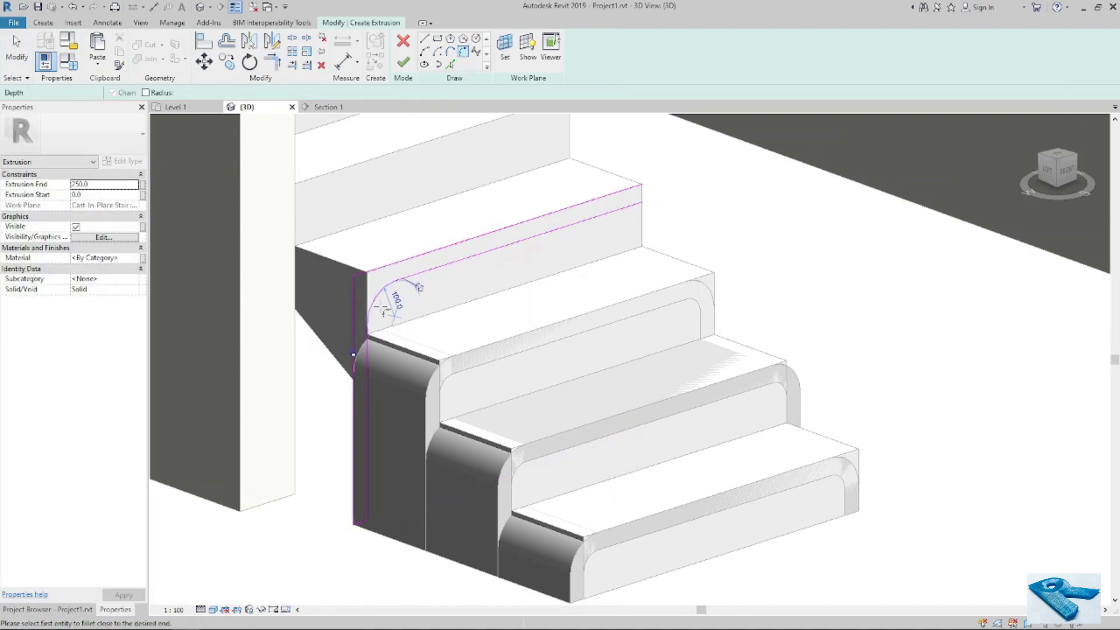
pyautogui.click(399, 303)
pyautogui.write('50')
pyautogui.press('Return')
# Offset a copy of the corner arc 50 mm outward and trim the outer top and left lines to it.
pyautogui.click(227, 42)
pyautogui.press('Escape')
pyautogui.press('t')
pyautogui.press('r')
pyautogui.press('Escape')
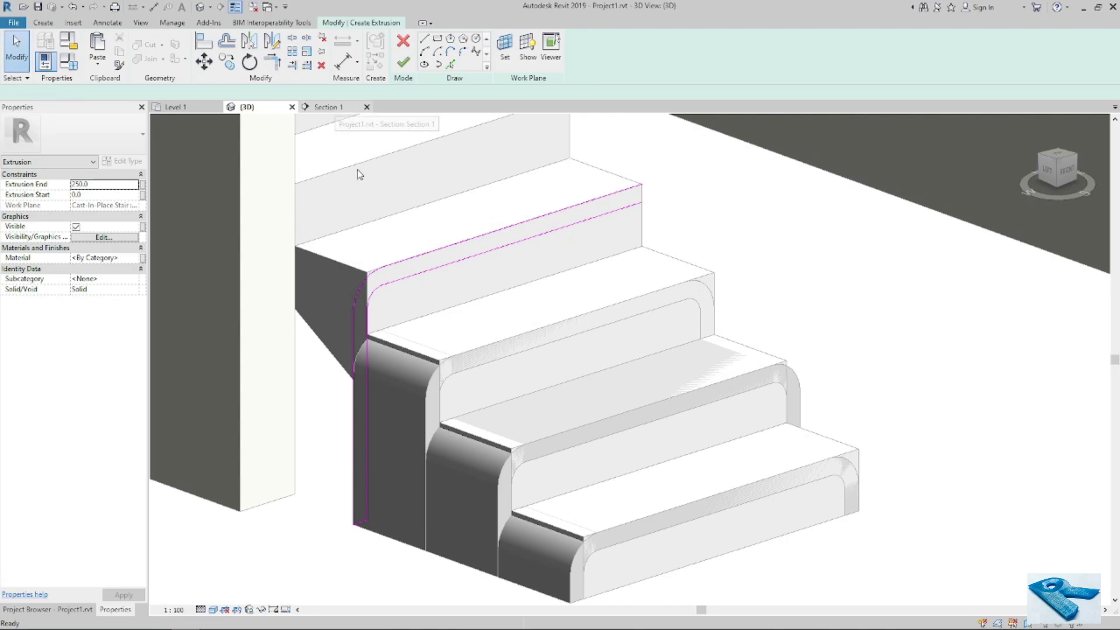
# Add the top edge and one vertical side edge of the uppermost riser to the sketch by picking them.
pyautogui.click(328, 107)
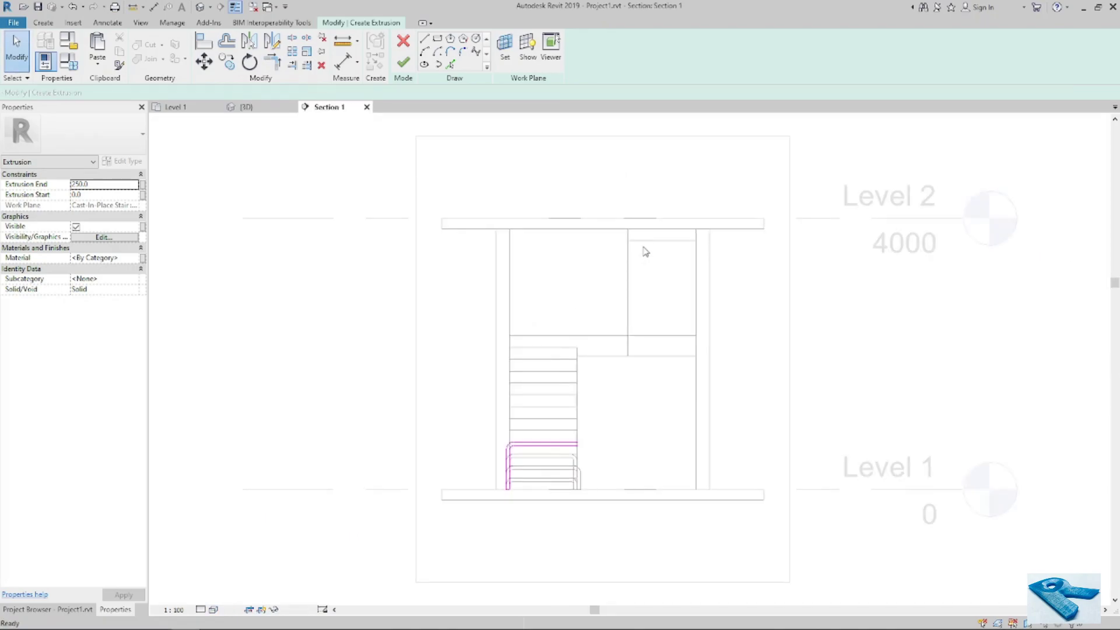
pyautogui.click(246, 107)
pyautogui.keyDown('shift'); pyautogui.moveTo(520, 295); pyautogui.dragTo(510, 204, button='middle'); pyautogui.keyUp('shift')
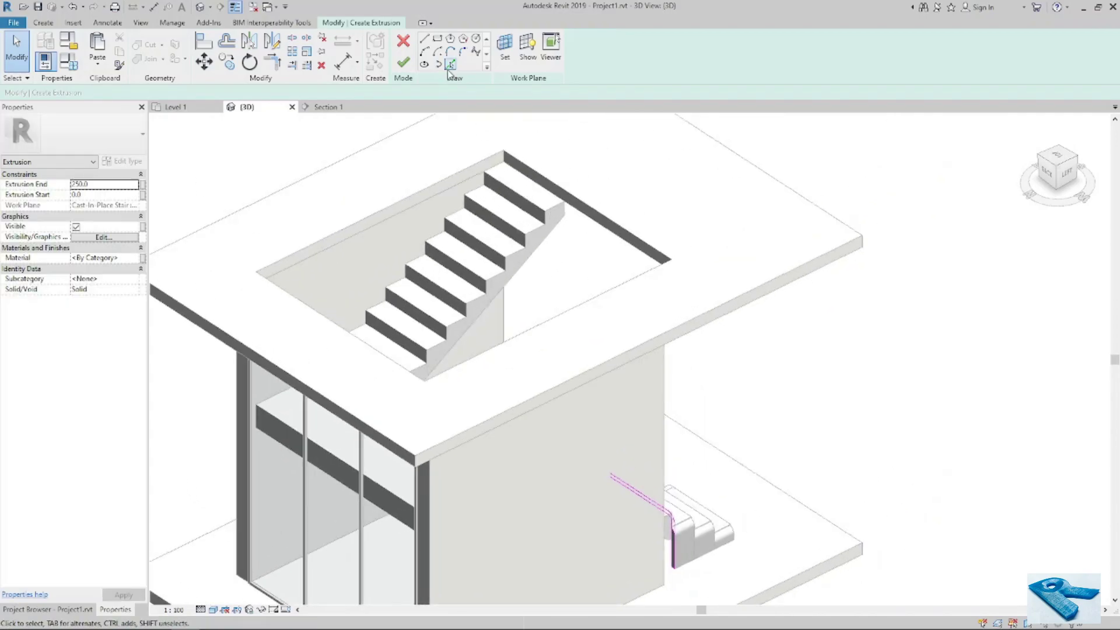
pyautogui.press('p')
pyautogui.press('l')
pyautogui.click(542, 196)
pyautogui.scroll(5, 485, 181)
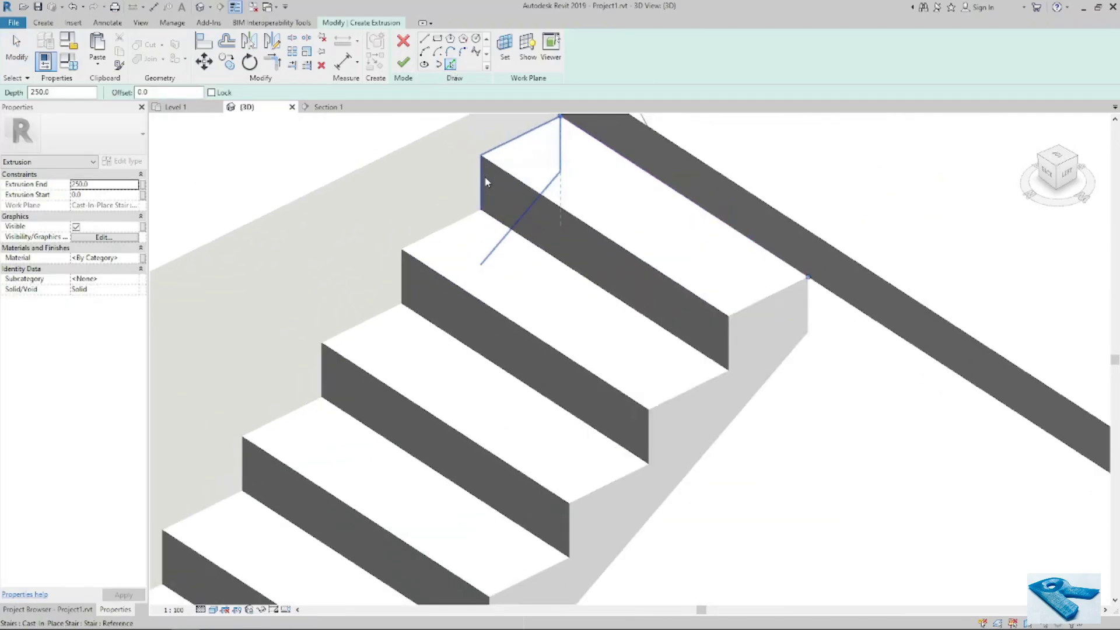
pyautogui.click(483, 184)
pyautogui.scroll(-5, 643, 187)
pyautogui.press('Escape')
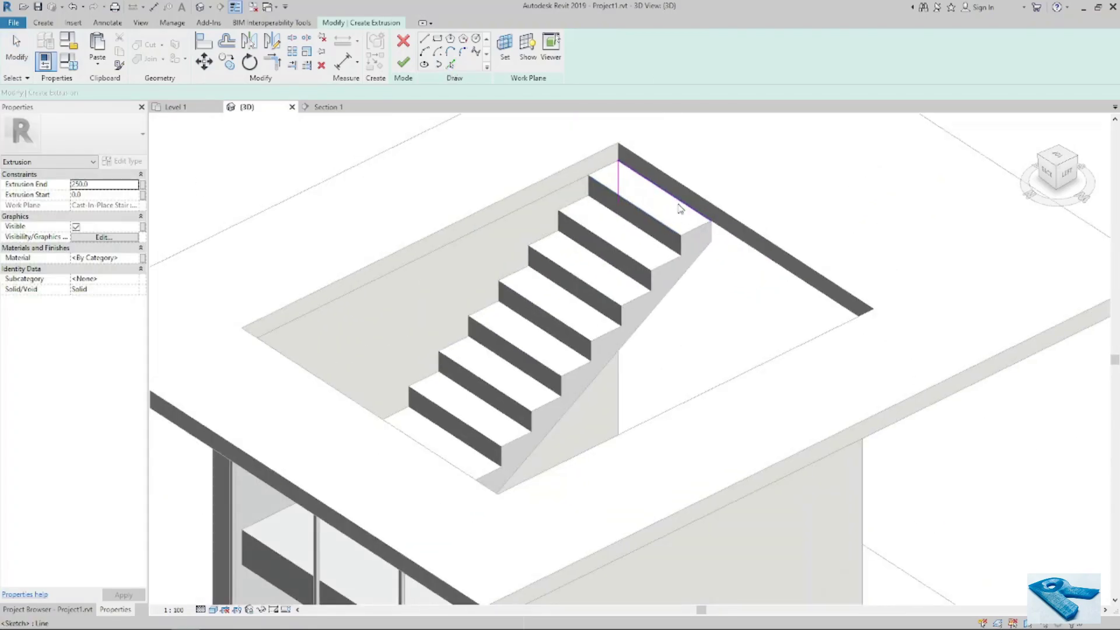
# Offset copies of the uppermost riser's top line and side line 50 mm inward.
pyautogui.press('o')
pyautogui.press('f')
pyautogui.scroll(4, 708, 220)
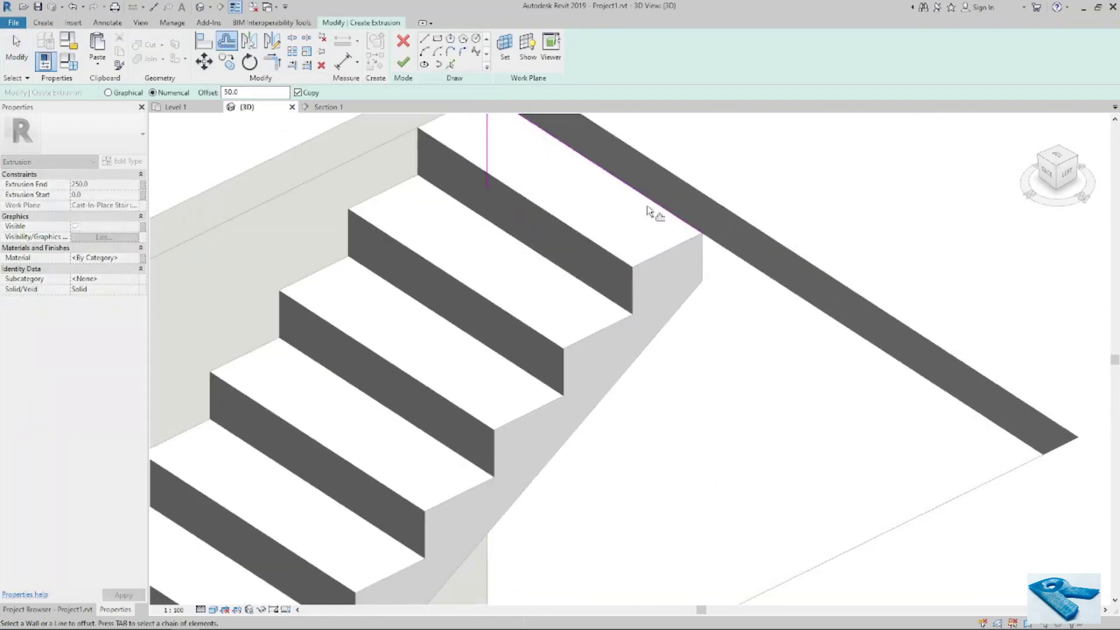
pyautogui.click(639, 198)
pyautogui.click(492, 164)
pyautogui.press('Escape')
pyautogui.moveTo(558, 192); pyautogui.dragTo(550, 332, button='middle')
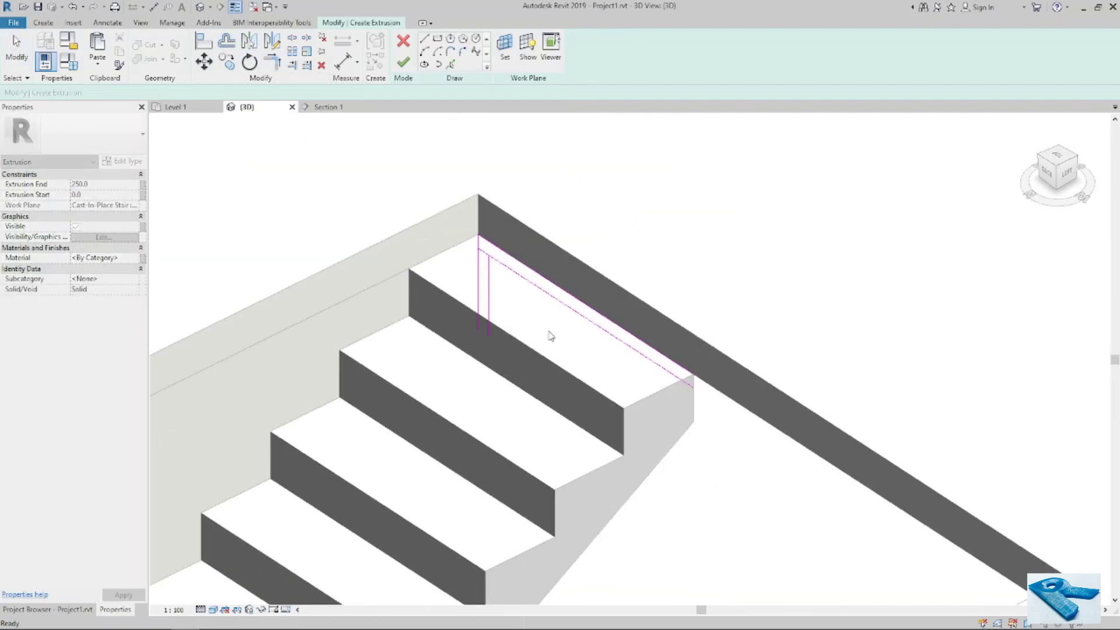
# Remove the vertical side lines at the uppermost riser, keeping its two parallel top lines.
pyautogui.press('t')
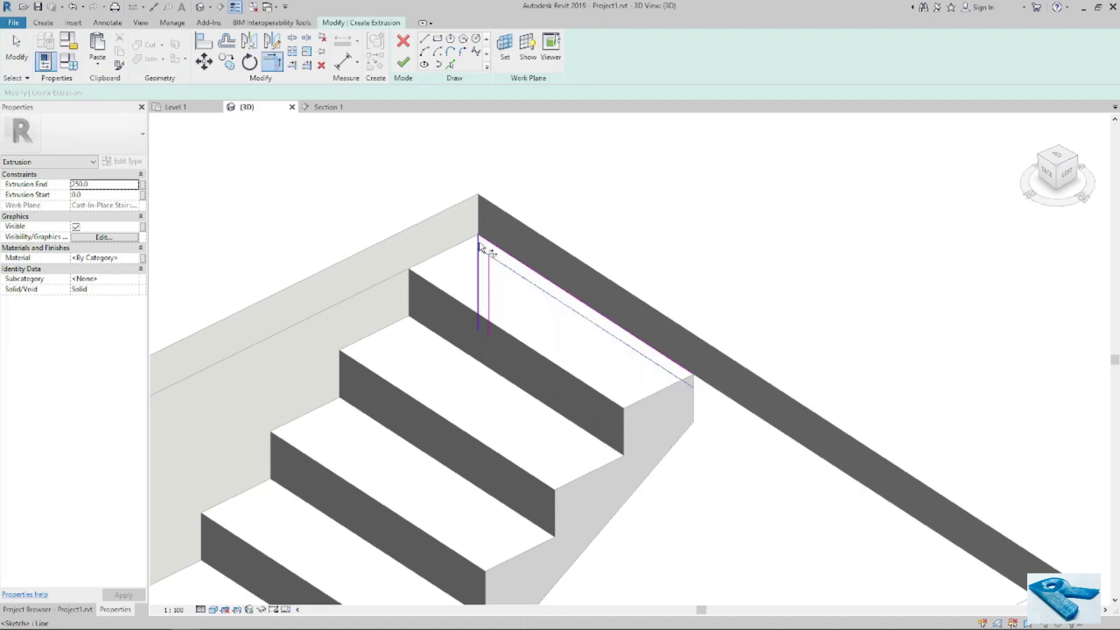
pyautogui.moveTo(683, 388); pyautogui.dragTo(549, 261, button='middle')
pyautogui.scroll(-4, 550, 261)
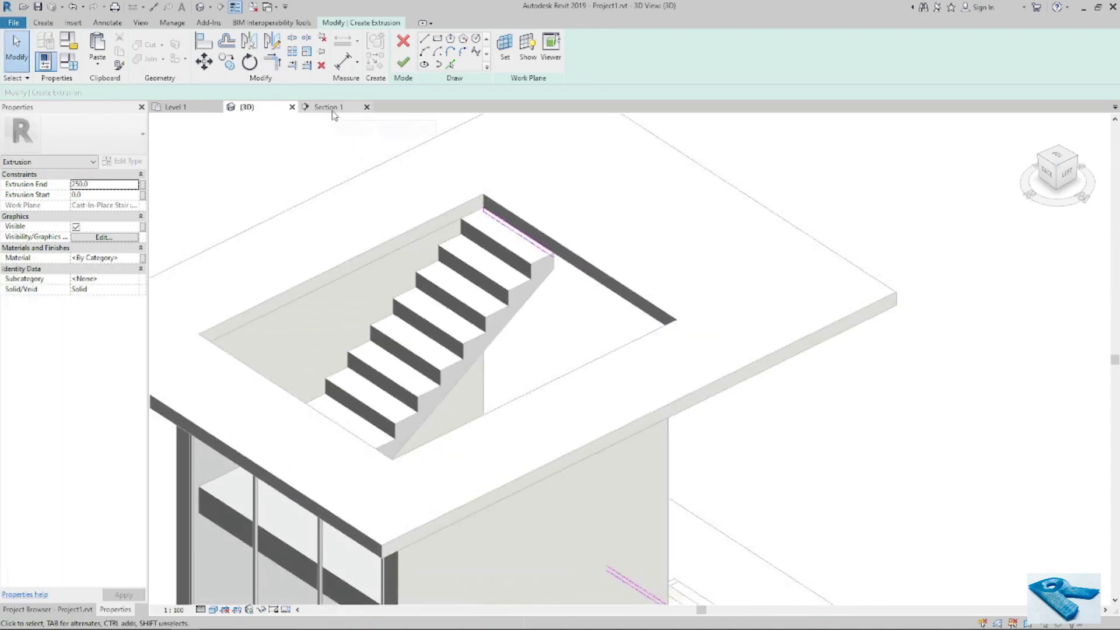
# In the Section 1 view, draw a sloping line from the fourth profile's open end to the uppermost riser's lines and offset a 50 mm copy.
pyautogui.click(330, 109)
pyautogui.click(577, 443)
pyautogui.click(627, 230)
pyautogui.press('Escape')
pyautogui.press('Escape')
pyautogui.click(229, 51)
pyautogui.click(607, 288)
pyautogui.press('Escape')
pyautogui.press('Escape')
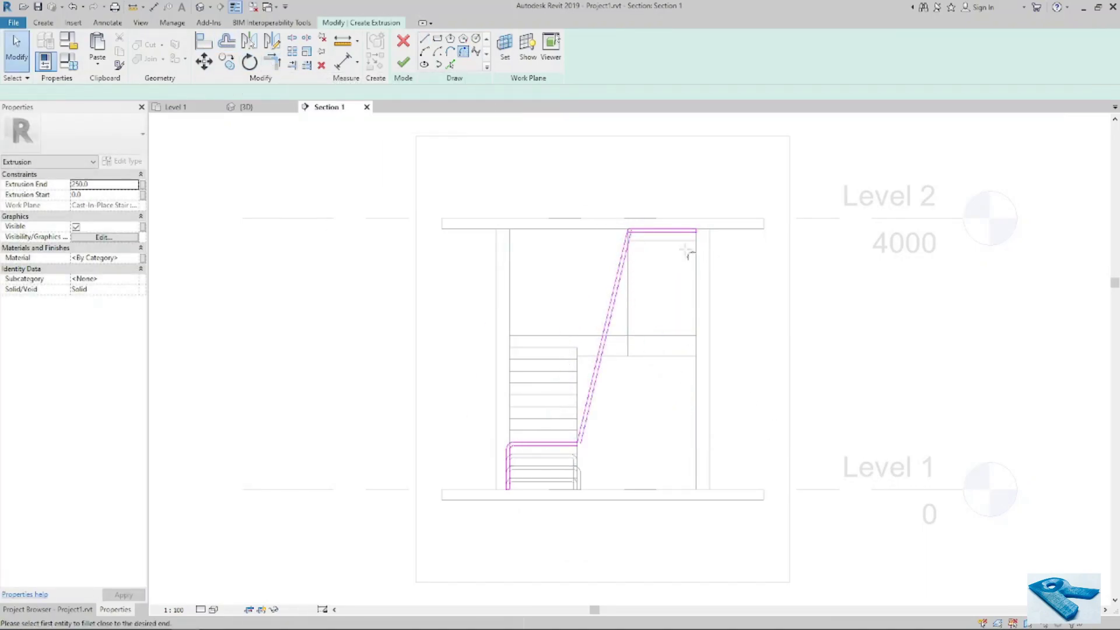
# Round the inner corner at the upper end of the sloping ribbon and offset the arc 50 mm outward to round the outer corner.
pyautogui.scroll(4, 687, 252)
pyautogui.click(553, 250)
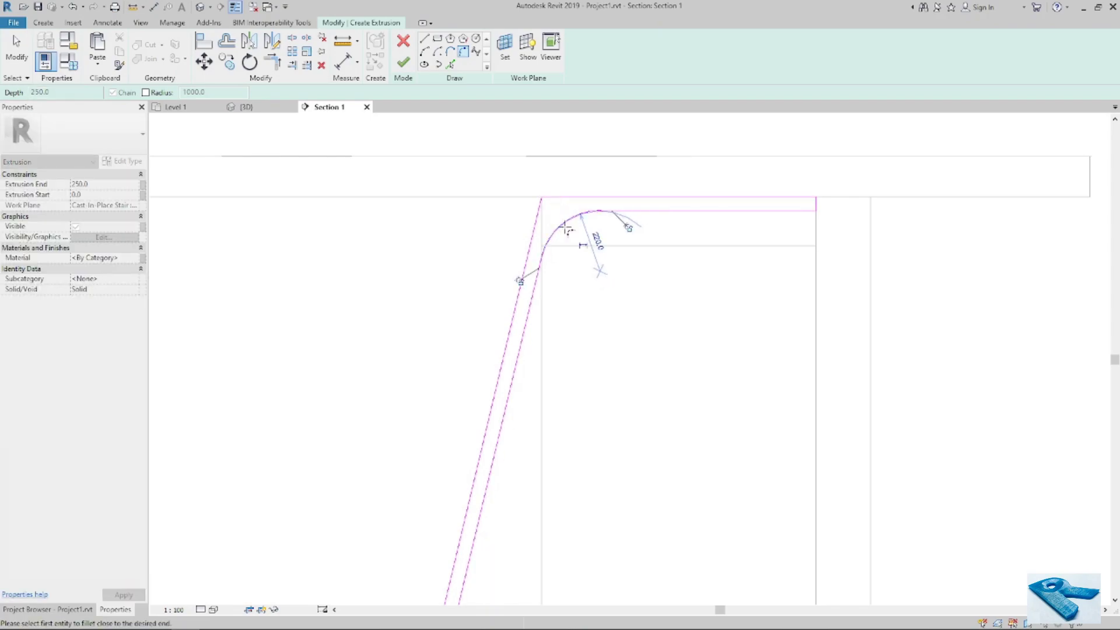
pyautogui.click(564, 228)
pyautogui.press('Return')
pyautogui.press('Escape')
pyautogui.press('o')
pyautogui.press('f')
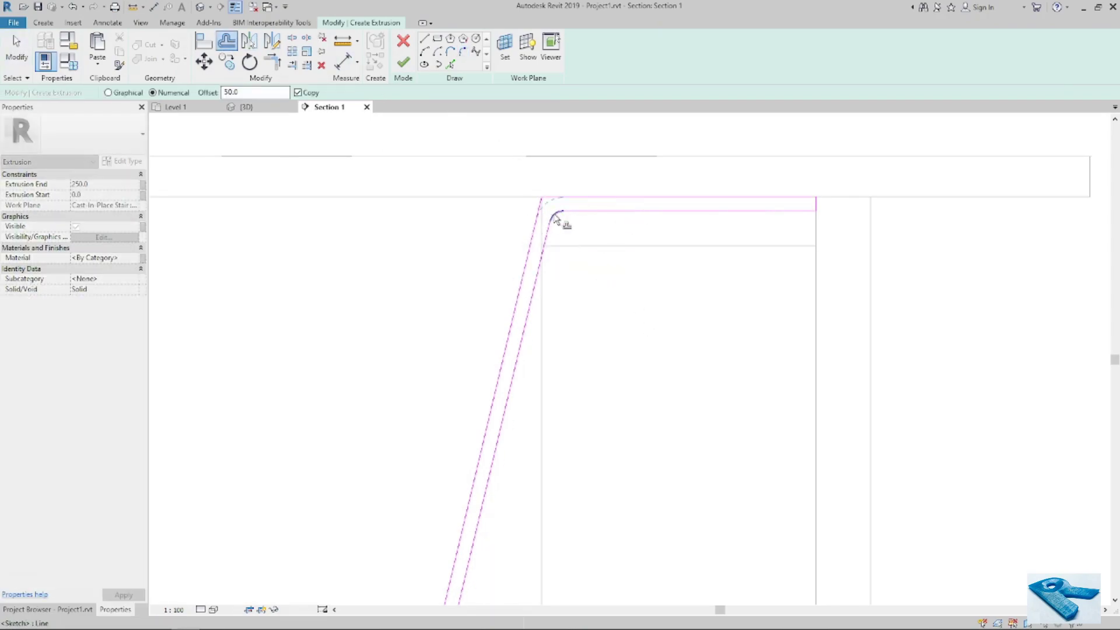
pyautogui.click(529, 252)
pyautogui.scroll(-3, 610, 182)
pyautogui.press('Escape')
# Round the inner corner where the fourth profile meets the sloping ribbon with a 50 mm fillet.
pyautogui.moveTo(484, 600); pyautogui.dragTo(538, 432, button='middle')
pyautogui.scroll(4, 537, 432)
pyautogui.click(463, 52)
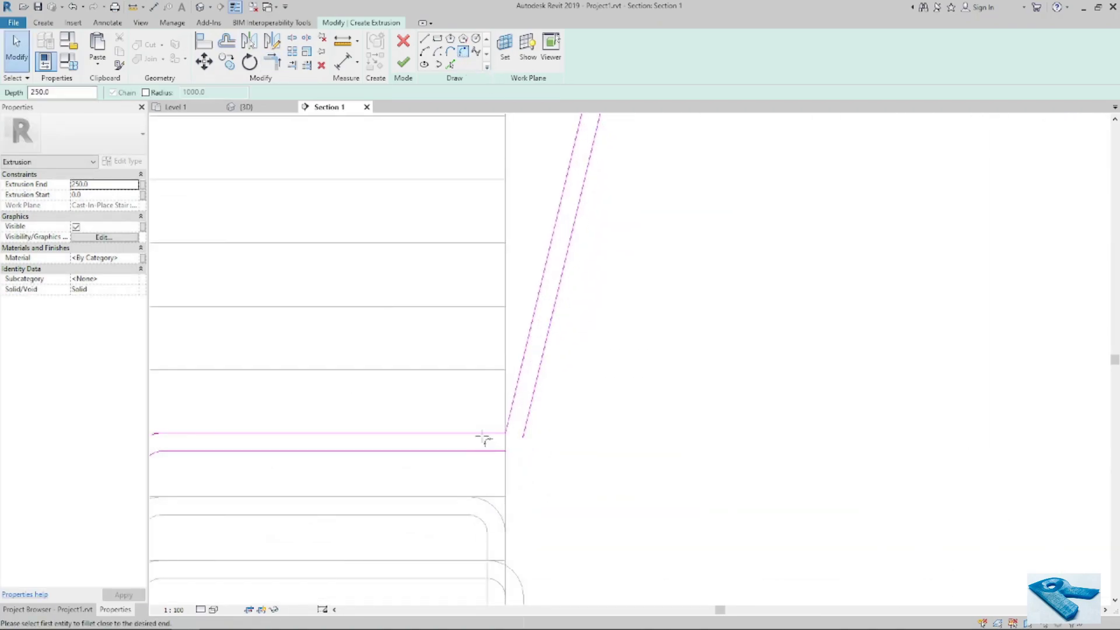
pyautogui.click(521, 397)
pyautogui.click(499, 433)
pyautogui.click(501, 428)
pyautogui.write('50')
pyautogui.press('Return')
pyautogui.click(647, 488)
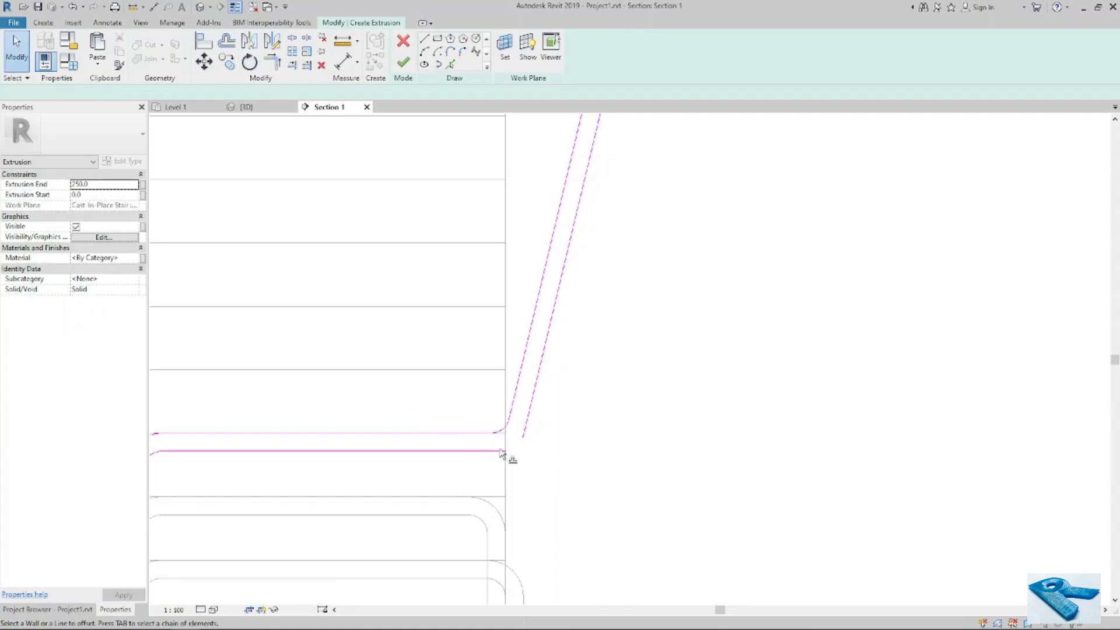
# Round the ribbon's lower outer corner with an offset copy of the inner arc and trim the outer lines to it.
pyautogui.press('Escape')
pyautogui.press('t')
pyautogui.press('r')
pyautogui.click(524, 433)
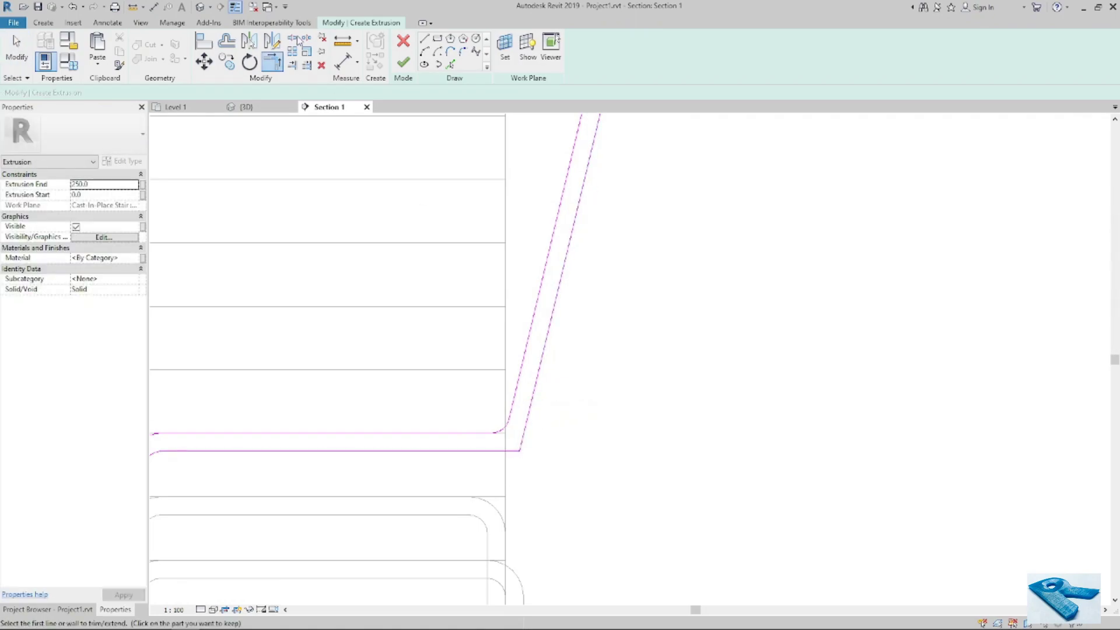
pyautogui.click(510, 430)
pyautogui.press('Escape')
pyautogui.press('t')
pyautogui.press('r')
pyautogui.press('Escape')
# Switch to the 3D view and finish the fourth profile's extrusion sketch.
pyautogui.scroll(-6, 576, 358)
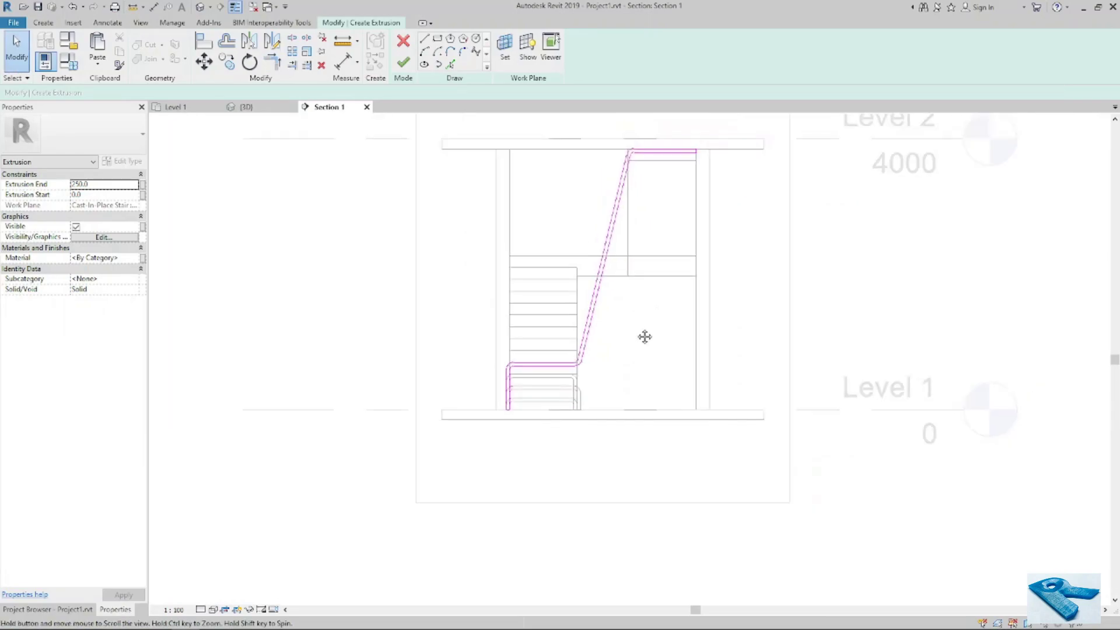
pyautogui.click(245, 108)
pyautogui.scroll(8, 576, 388)
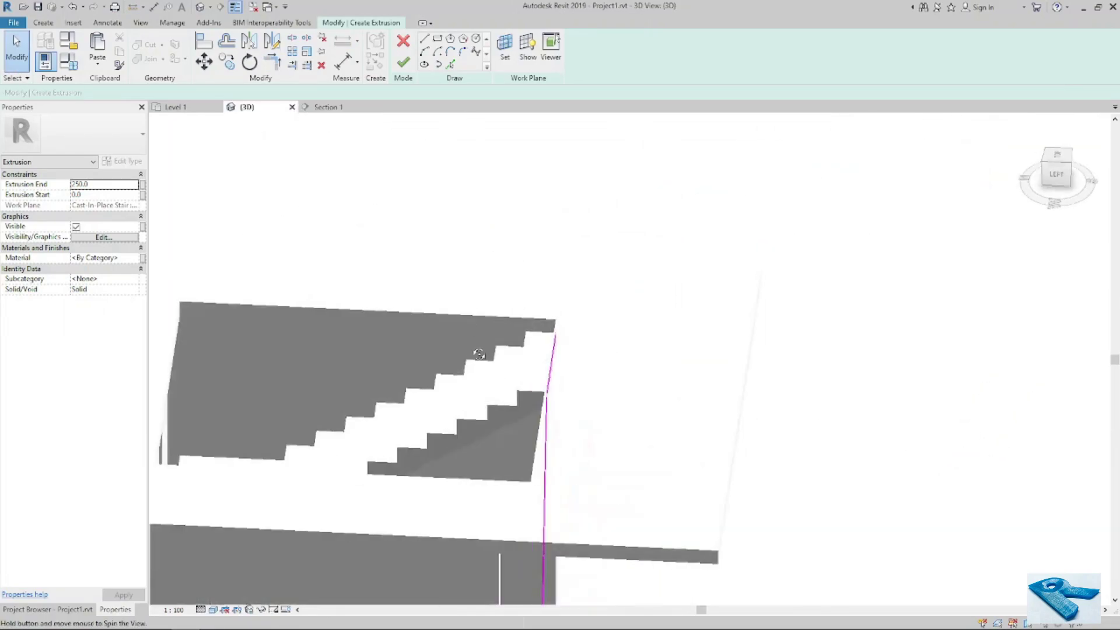
pyautogui.scroll(-4, 647, 389)
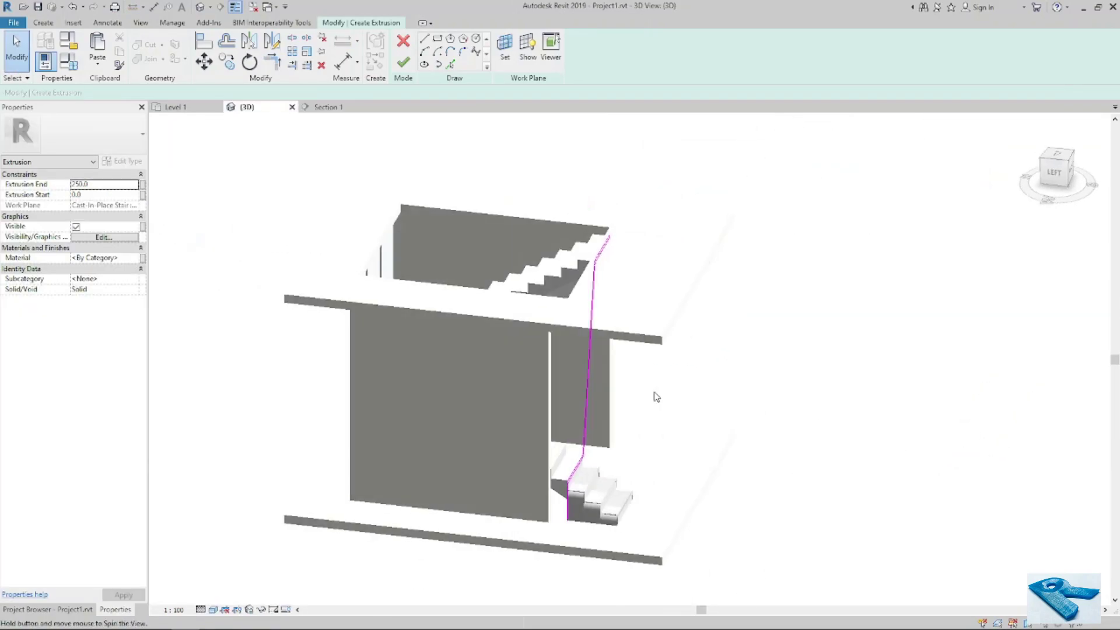
pyautogui.click(403, 62)
# Align the new ribbon's face with the adjoining stair face at the lower steps.
pyautogui.press('a')
pyautogui.press('l')
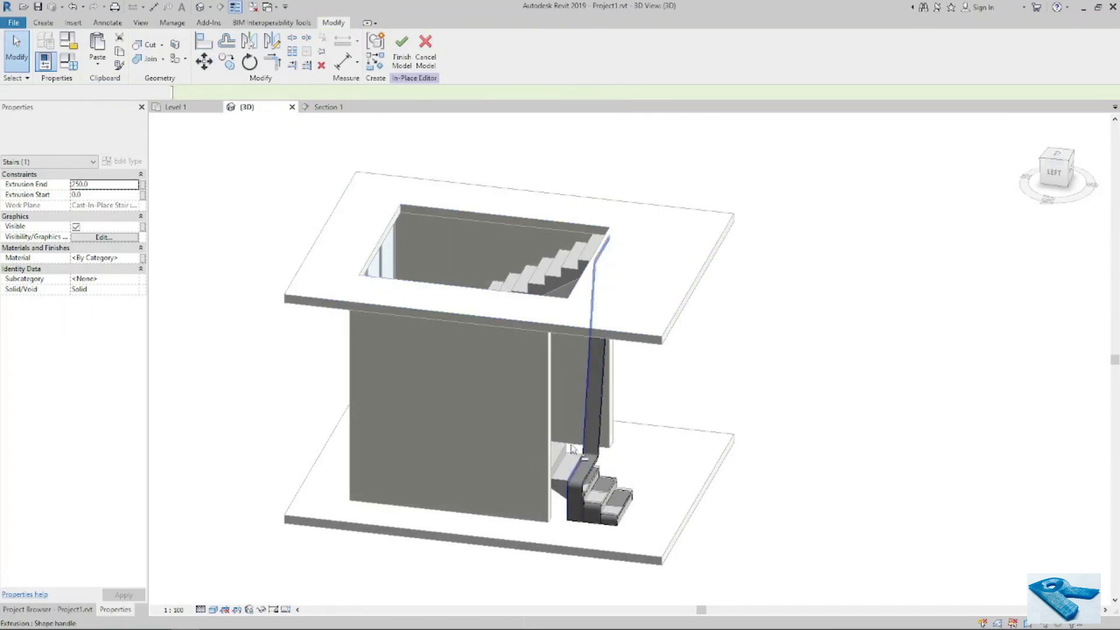
pyautogui.scroll(4, 575, 484)
pyautogui.click(536, 405)
pyautogui.click(634, 439)
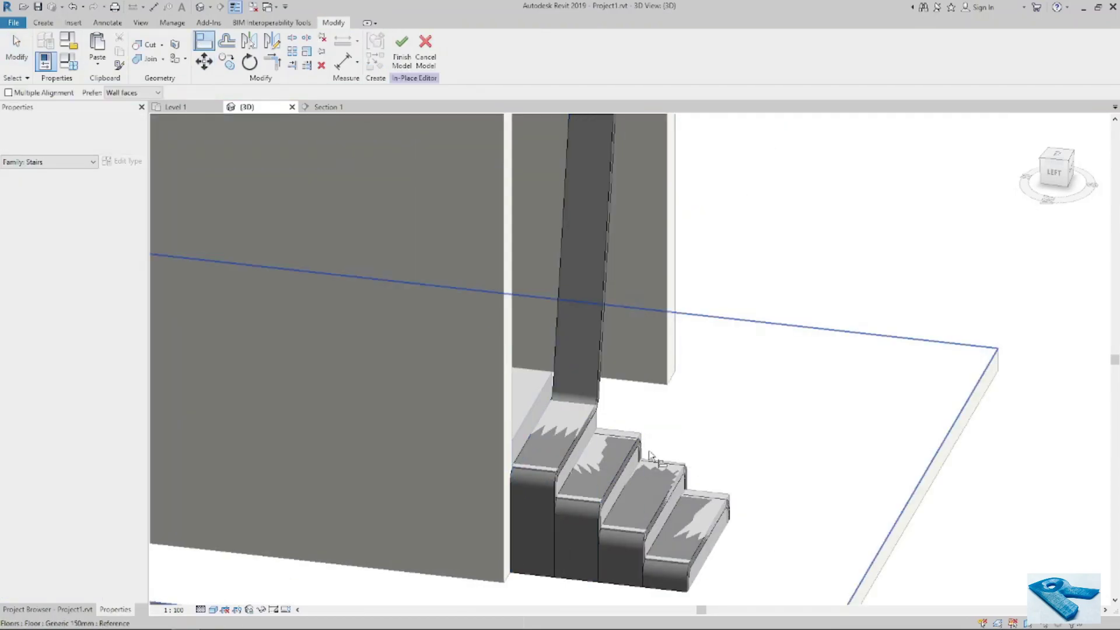
pyautogui.press('Escape')
# Start a new extrusion and set its work plane by picking the fifth riser's face.
pyautogui.scroll(-4, 588, 485)
pyautogui.keyDown('shift'); pyautogui.moveTo(593, 474); pyautogui.dragTo(537, 331, button='middle'); pyautogui.keyUp('shift')
pyautogui.moveTo(494, 381); pyautogui.dragTo(537, 363, button='middle')
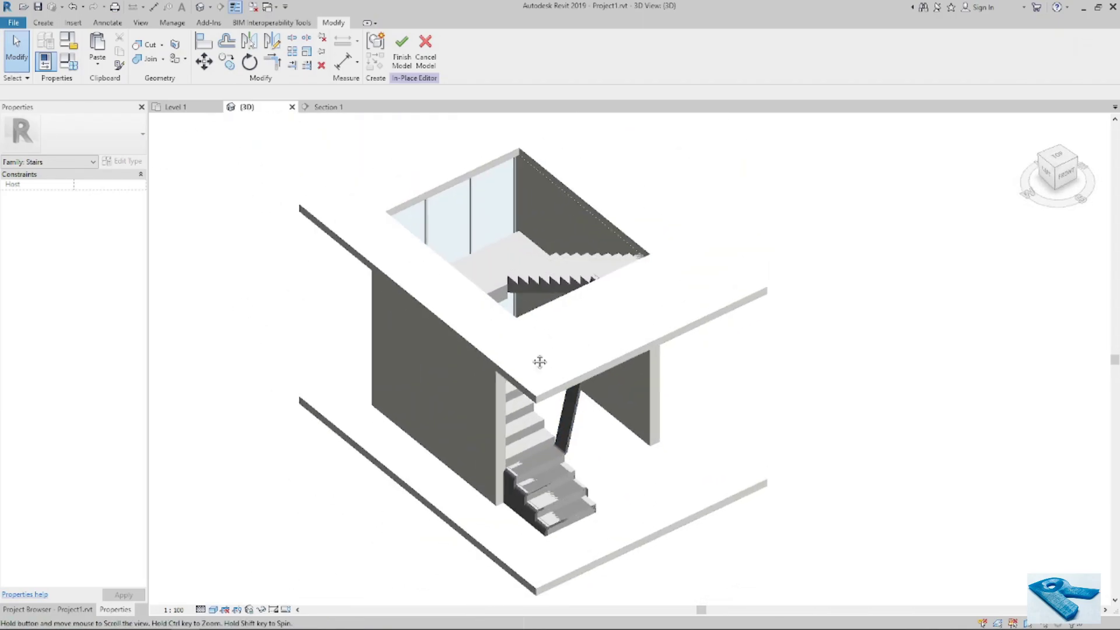
pyautogui.click(43, 22)
pyautogui.click(99, 59)
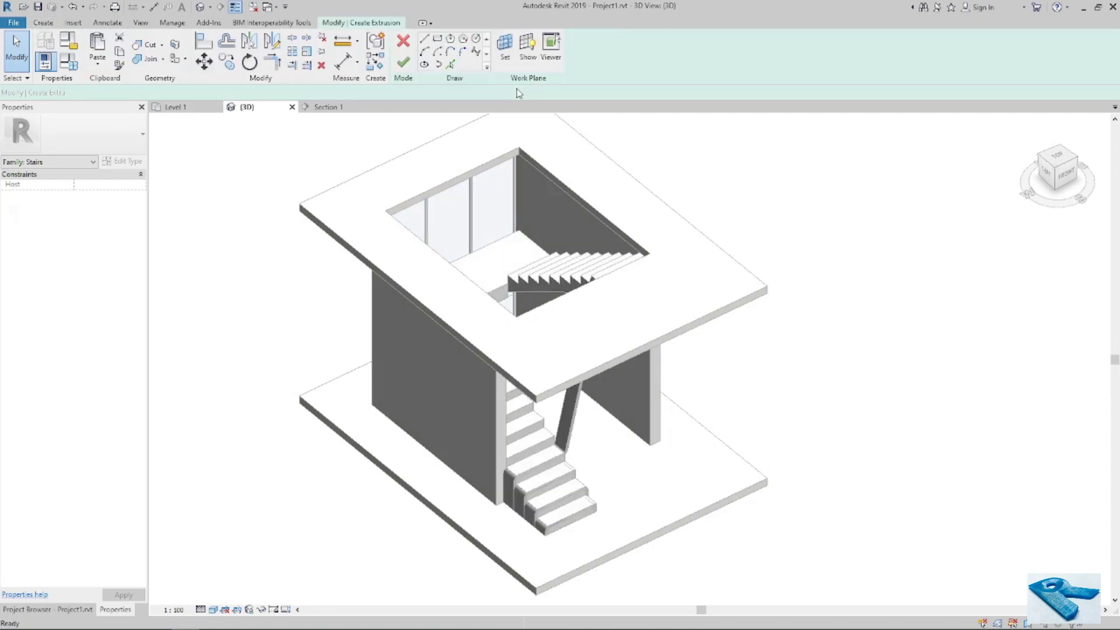
pyautogui.click(505, 50)
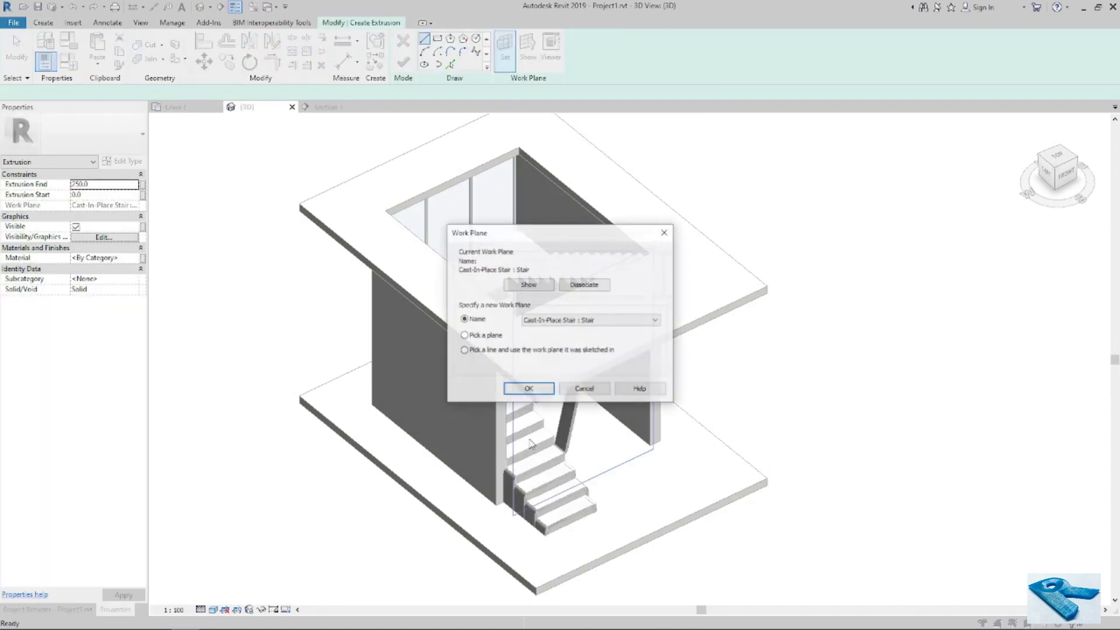
pyautogui.click(521, 392)
pyautogui.scroll(5, 538, 460)
pyautogui.click(537, 461)
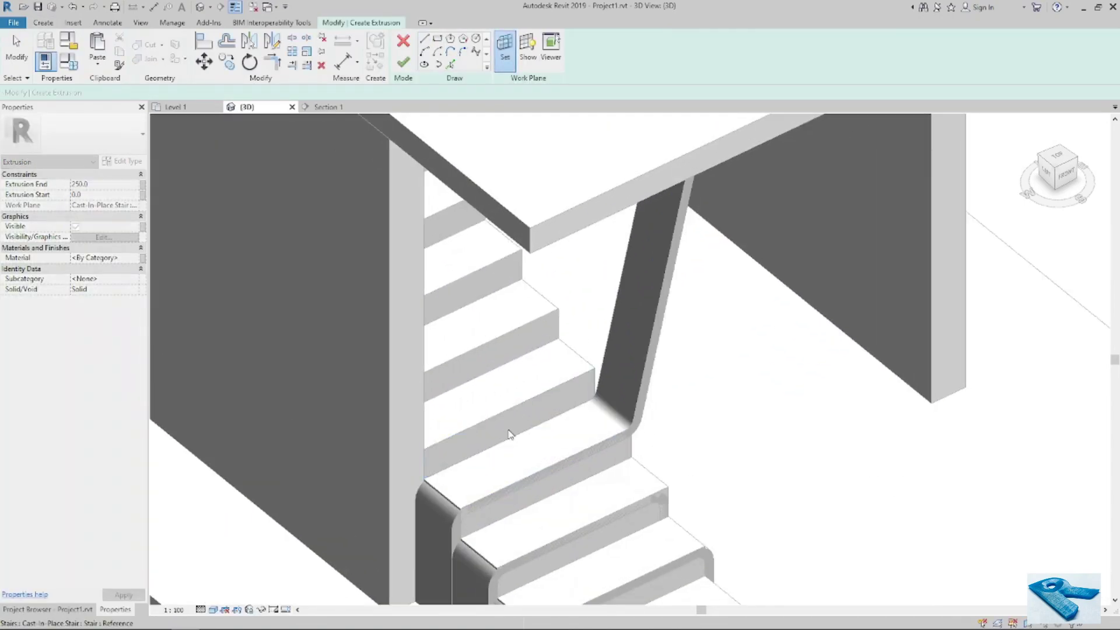
# Add the top and side edges of the fifth riser and of the second-highest riser to the sketch by picking them.
pyautogui.click(450, 64)
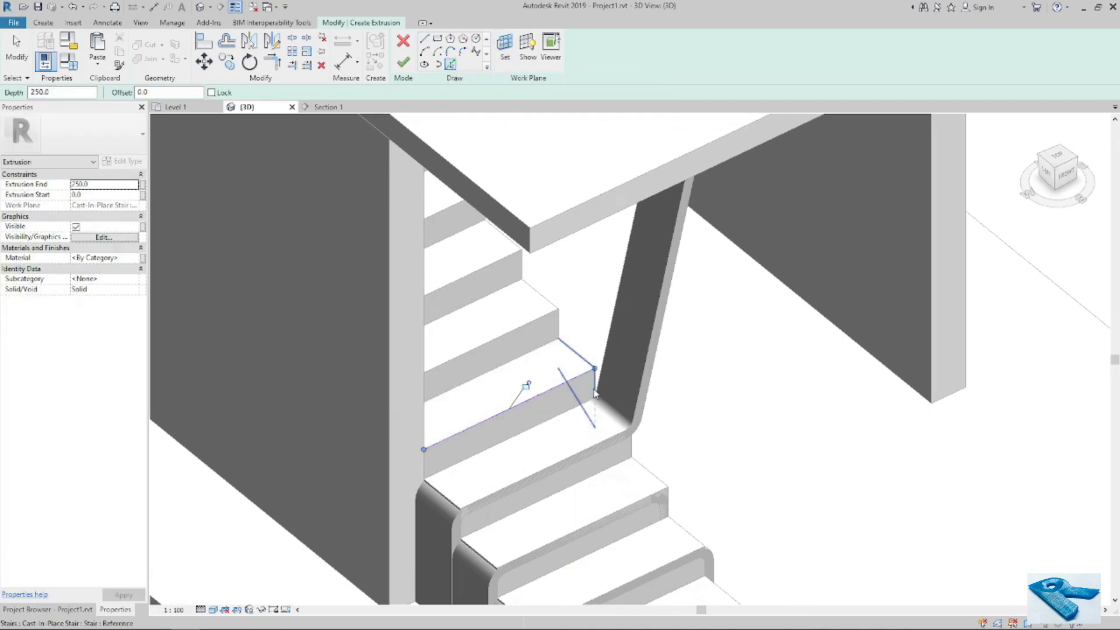
pyautogui.click(426, 428)
pyautogui.scroll(-5, 527, 430)
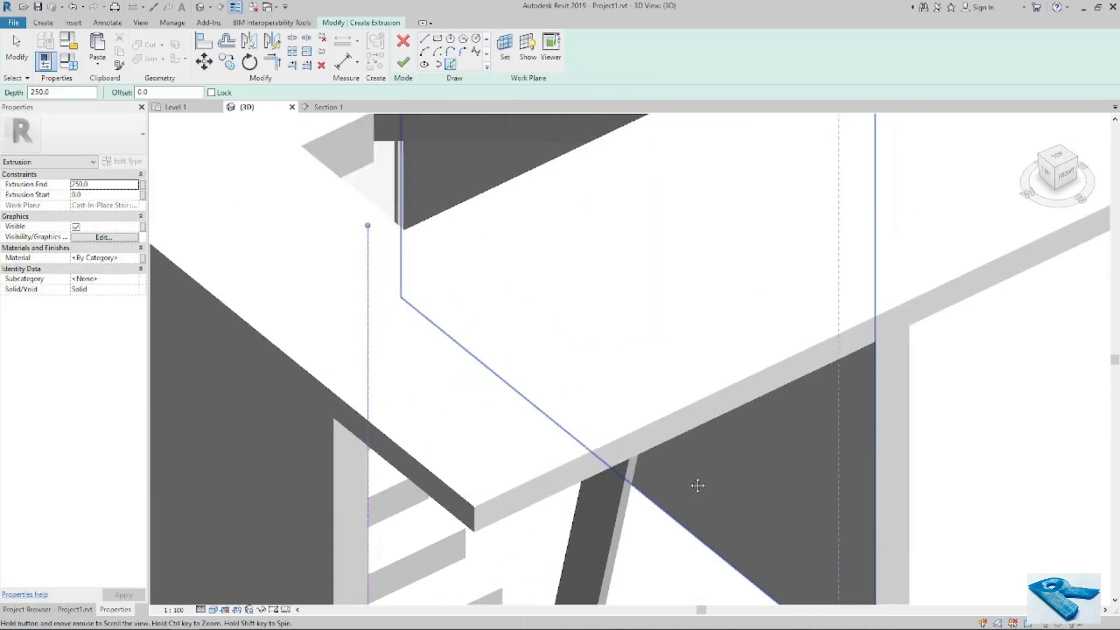
pyautogui.keyDown('shift'); pyautogui.moveTo(682, 368); pyautogui.dragTo(968, 308, button='middle'); pyautogui.keyUp('shift')
pyautogui.scroll(5, 467, 311)
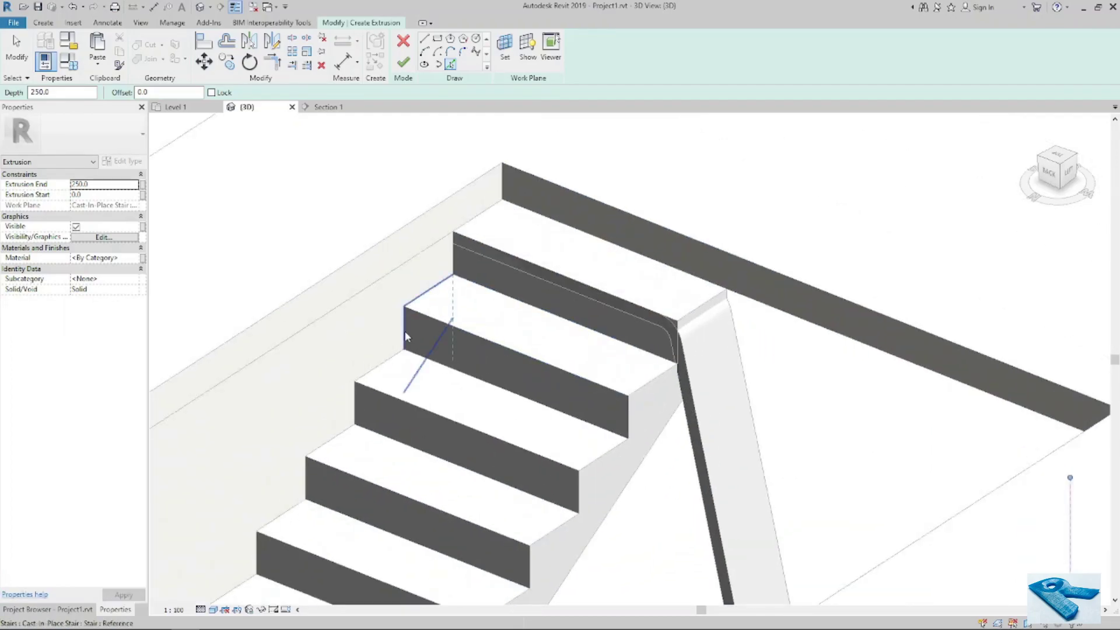
pyautogui.click(485, 309)
pyautogui.scroll(-6, 534, 261)
pyautogui.moveTo(642, 449)
pyautogui.keyDown('shift'); pyautogui.mouseDown(button='middle')
pyautogui.moveTo(330, 430)
pyautogui.moveTo(355, 404)
pyautogui.mouseUp(button='middle'); pyautogui.keyUp('shift')
# In the Section 1 view, draw a sloping line from the fifth riser's top line to the second-highest riser's top line.
pyautogui.click(325, 107)
pyautogui.scroll(5, 552, 252)
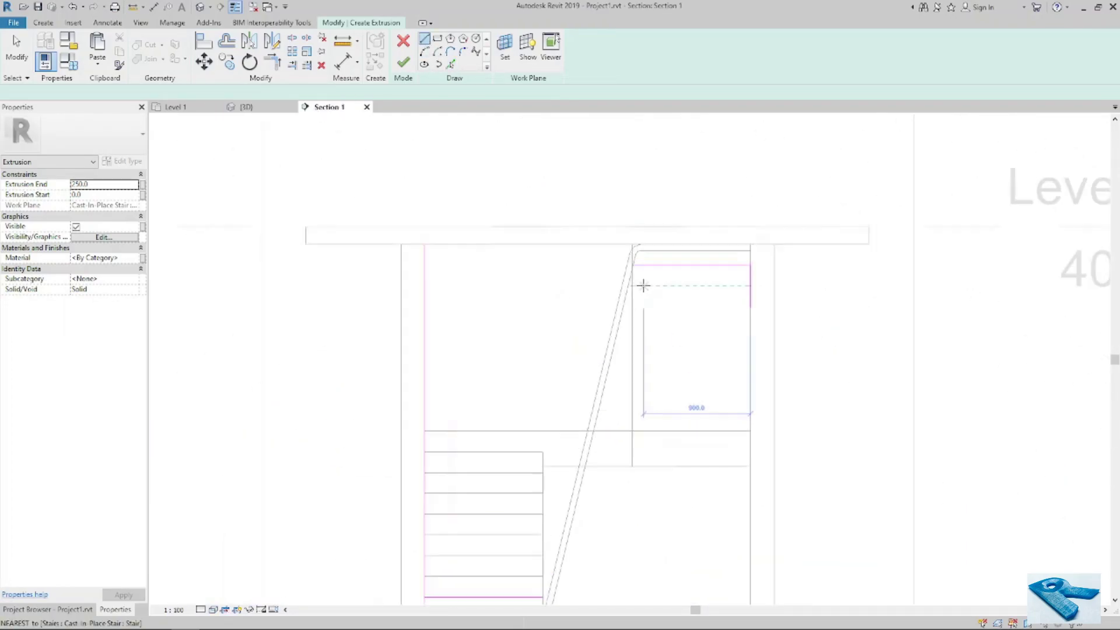
pyautogui.moveTo(645, 285); pyautogui.dragTo(553, 500, button='middle')
pyautogui.click(463, 530)
pyautogui.scroll(-6, 544, 447)
pyautogui.scroll(7, 549, 373)
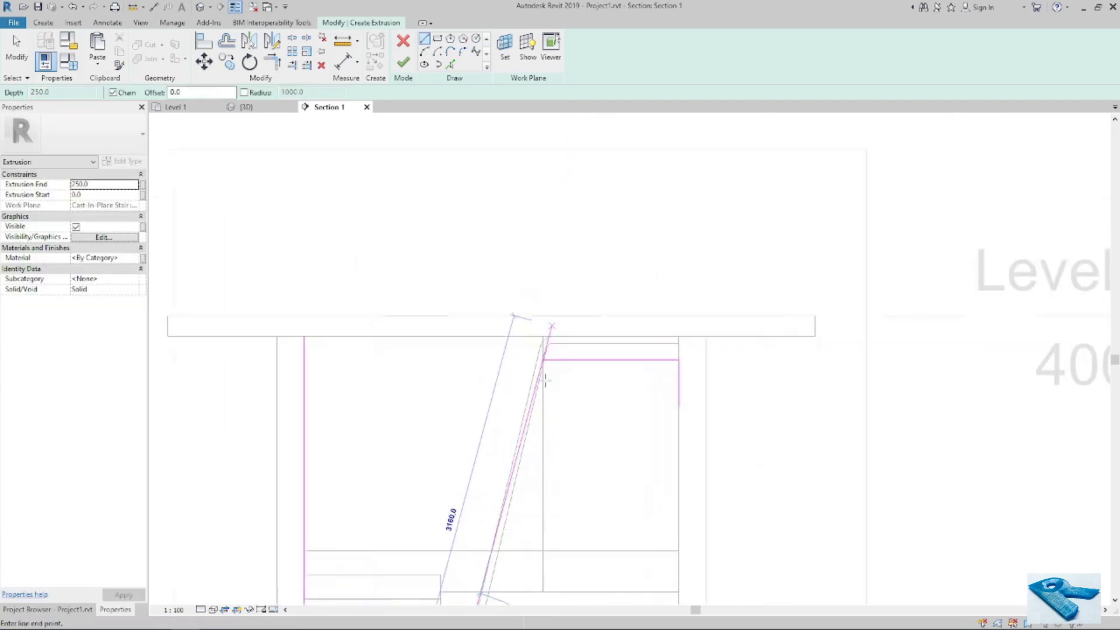
pyautogui.click(542, 353)
pyautogui.press('Escape')
pyautogui.press('Escape')
# Offset copies of the sloping line and its adjoining horizontal lines by 50 mm.
pyautogui.scroll(-5, 585, 438)
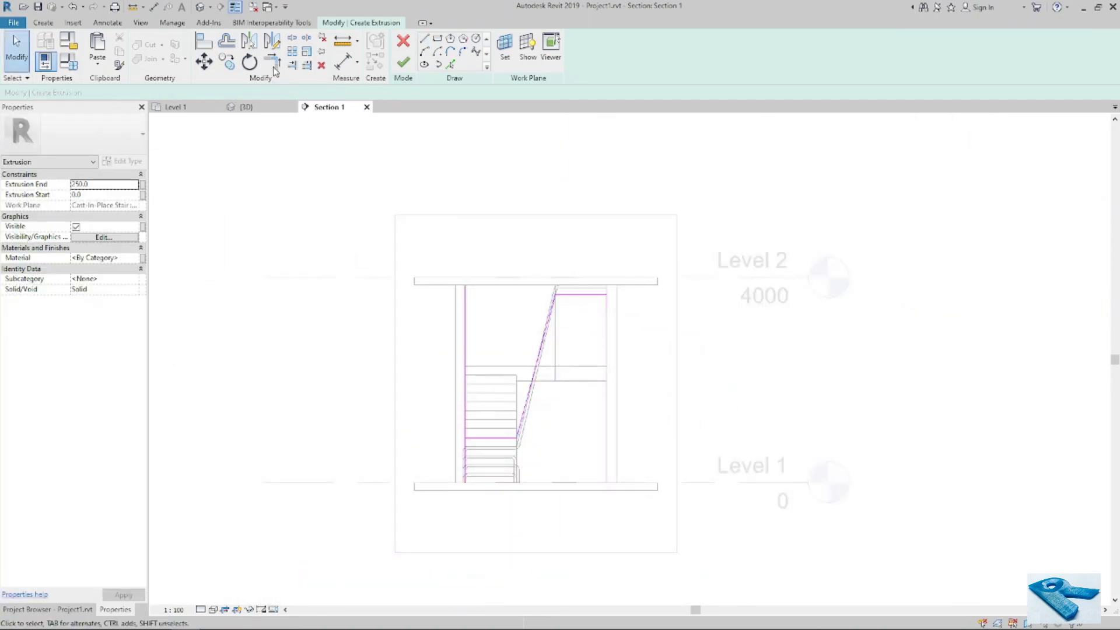
pyautogui.press('o')
pyautogui.press('f')
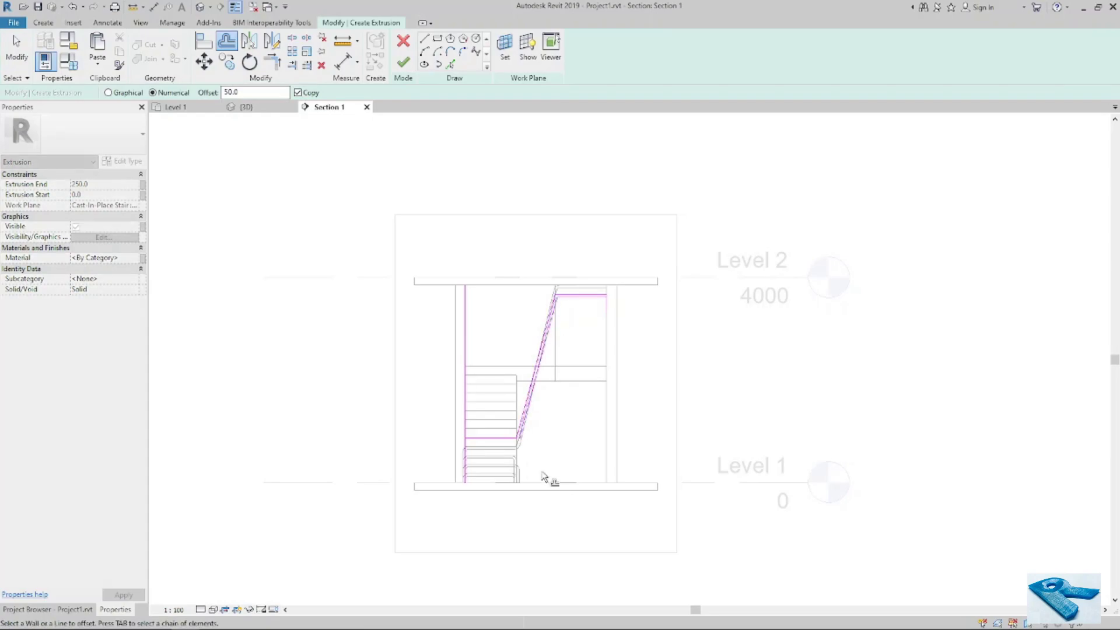
pyautogui.scroll(4, 541, 472)
pyautogui.click(474, 405)
# Trim the ribbon's offset lines so they meet at the lower and upper corners.
pyautogui.press('Escape')
pyautogui.press('t')
pyautogui.press('r')
pyautogui.scroll(5, 431, 414)
pyautogui.click(421, 406)
pyautogui.click(323, 359)
pyautogui.scroll(-4, 330, 402)
pyautogui.scroll(5, 467, 257)
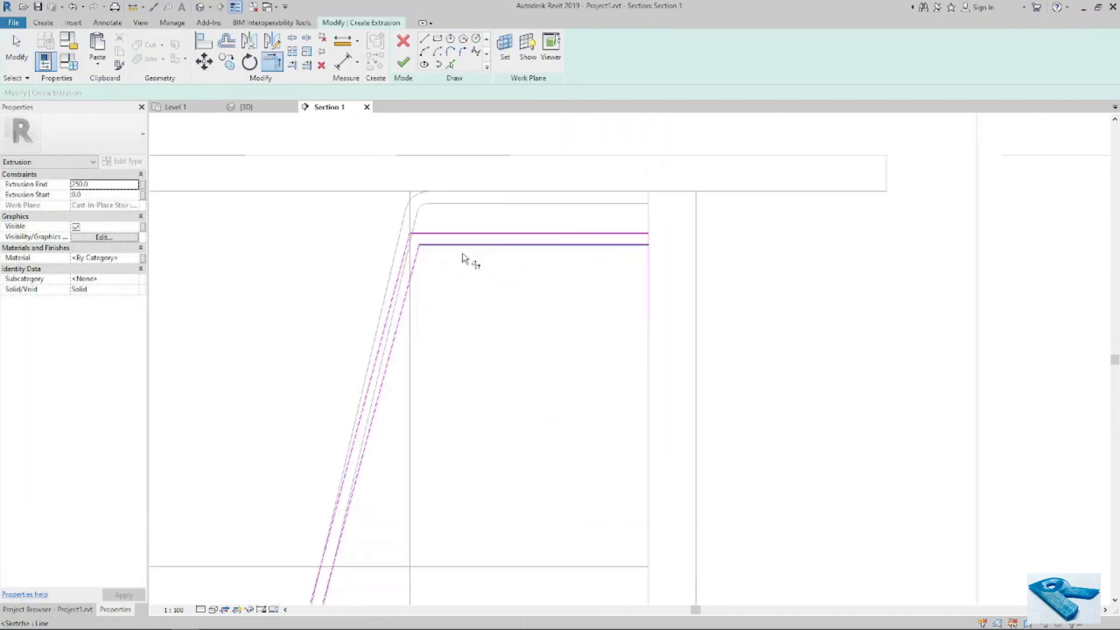
# Fillet the inner corner at the upper end of the fifth ribbon profile.
pyautogui.click(466, 53)
pyautogui.click(440, 242)
pyautogui.click(405, 275)
pyautogui.click(421, 235)
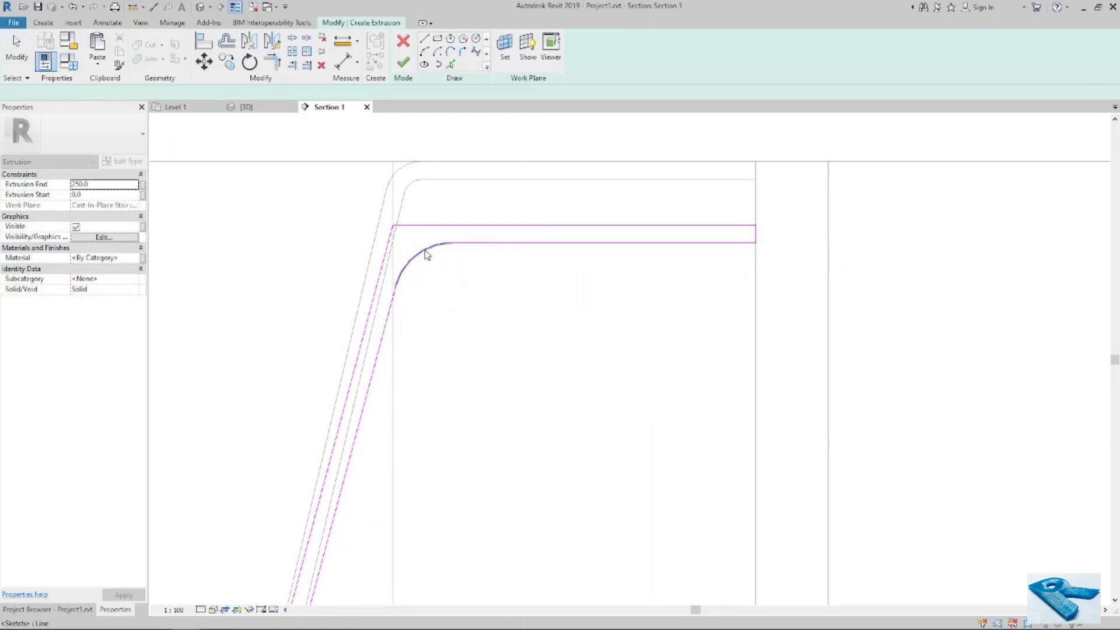
pyautogui.click(452, 270)
pyautogui.press('Return')
pyautogui.press('Escape')
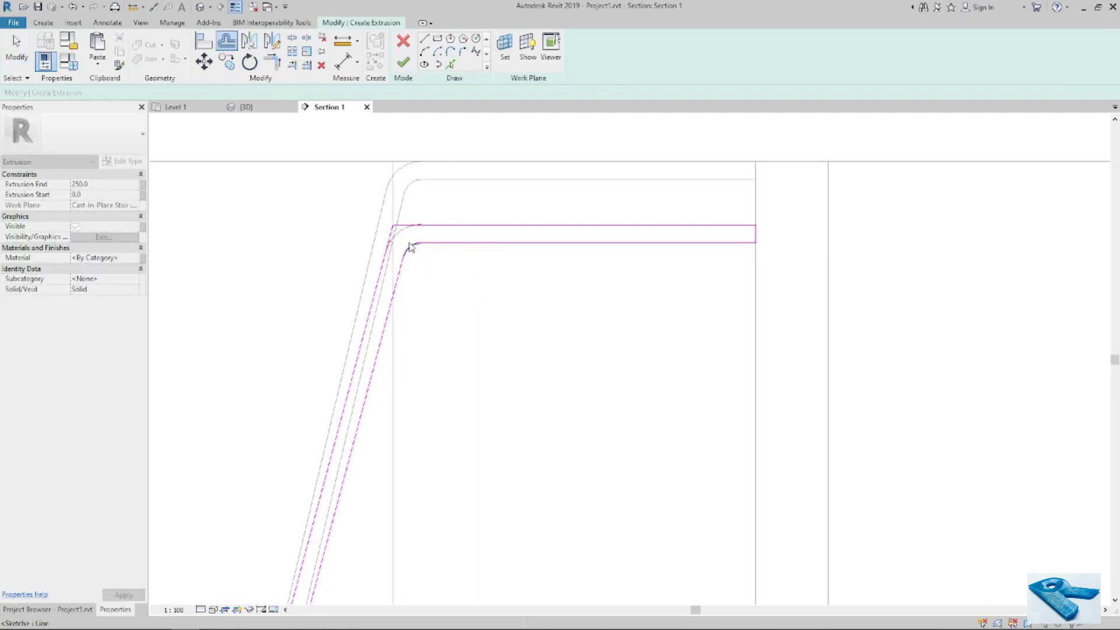
# Trim the outer lines at the ribbon's upper corner to the offset arc.
pyautogui.press('Escape')
pyautogui.press('t')
pyautogui.press('r')
pyautogui.click(378, 281)
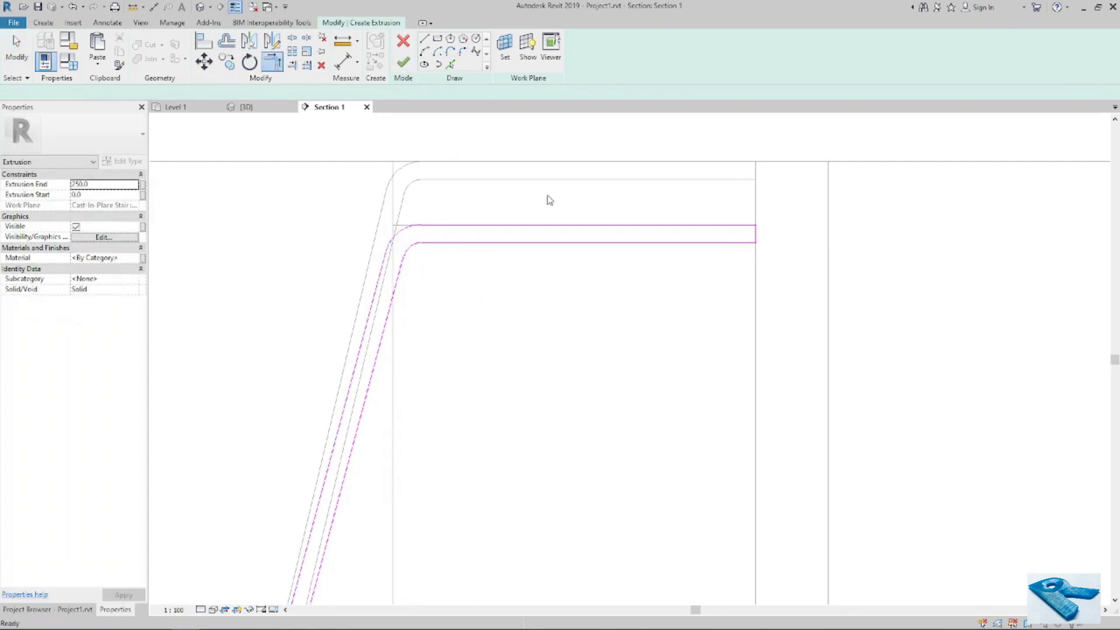
pyautogui.press('Escape')
# Fillet the inner corner at the lower end of the fifth ribbon profile with a 50 mm radius.
pyautogui.scroll(-5, 548, 197)
pyautogui.moveTo(403, 543); pyautogui.dragTo(410, 420, button='middle')
pyautogui.scroll(7, 409, 419)
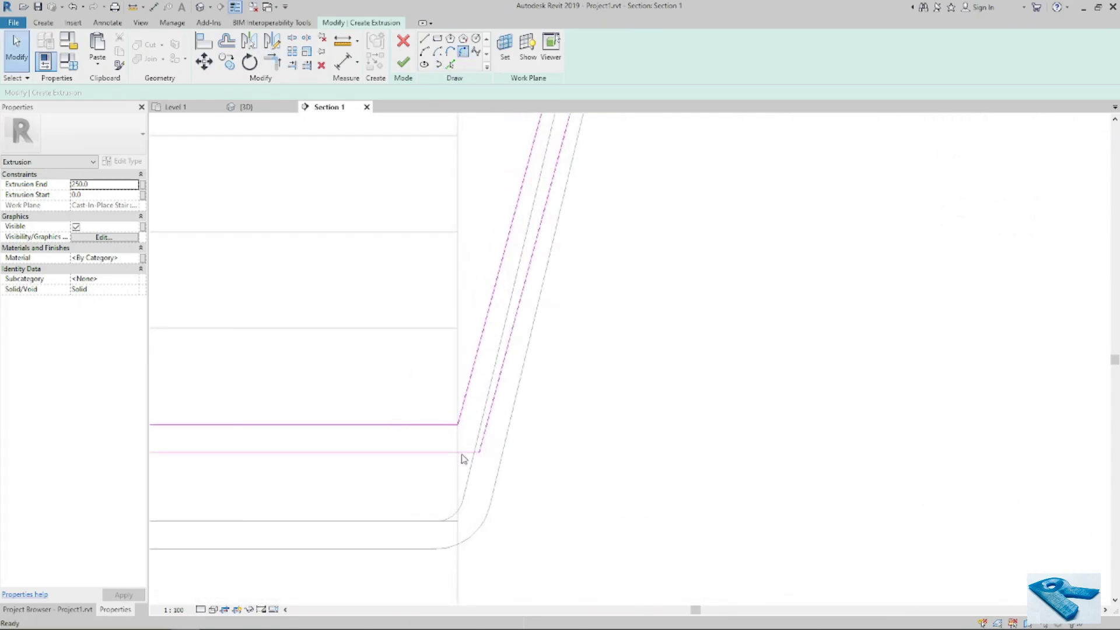
pyautogui.click(467, 391)
pyautogui.click(448, 424)
pyautogui.click(449, 405)
pyautogui.press('Escape')
pyautogui.click(449, 405)
pyautogui.click(424, 380)
pyautogui.write('50')
pyautogui.press('Return')
pyautogui.click(653, 418)
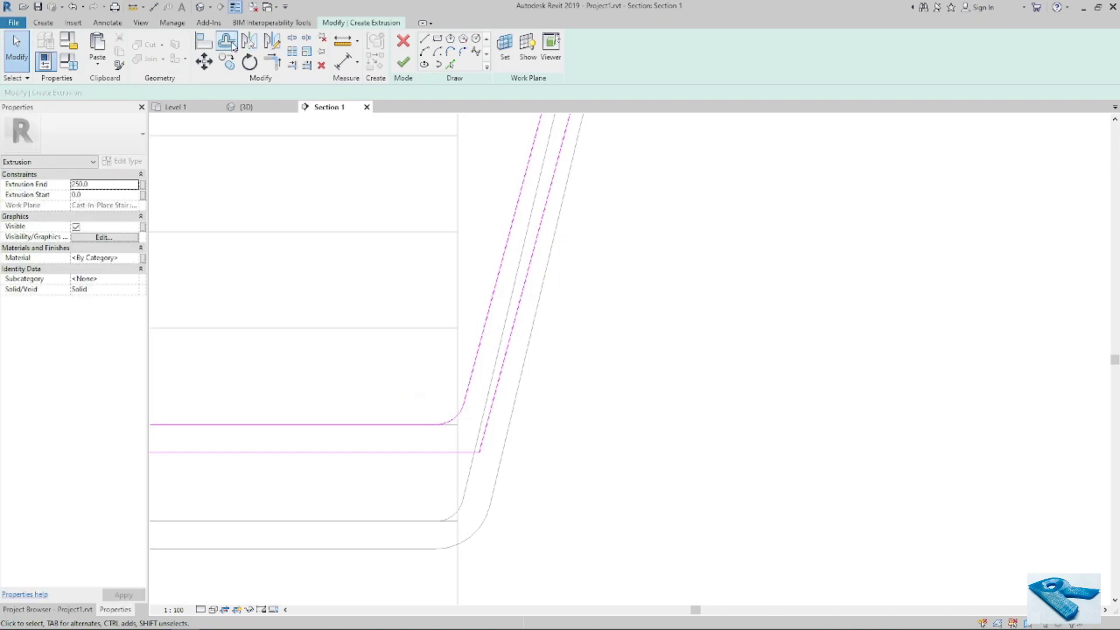
# Offset the lower corner arc 50 mm outward and trim the outer lines to the new arc.
pyautogui.press('o')
pyautogui.press('f')
pyautogui.click(461, 421)
pyautogui.press('Escape')
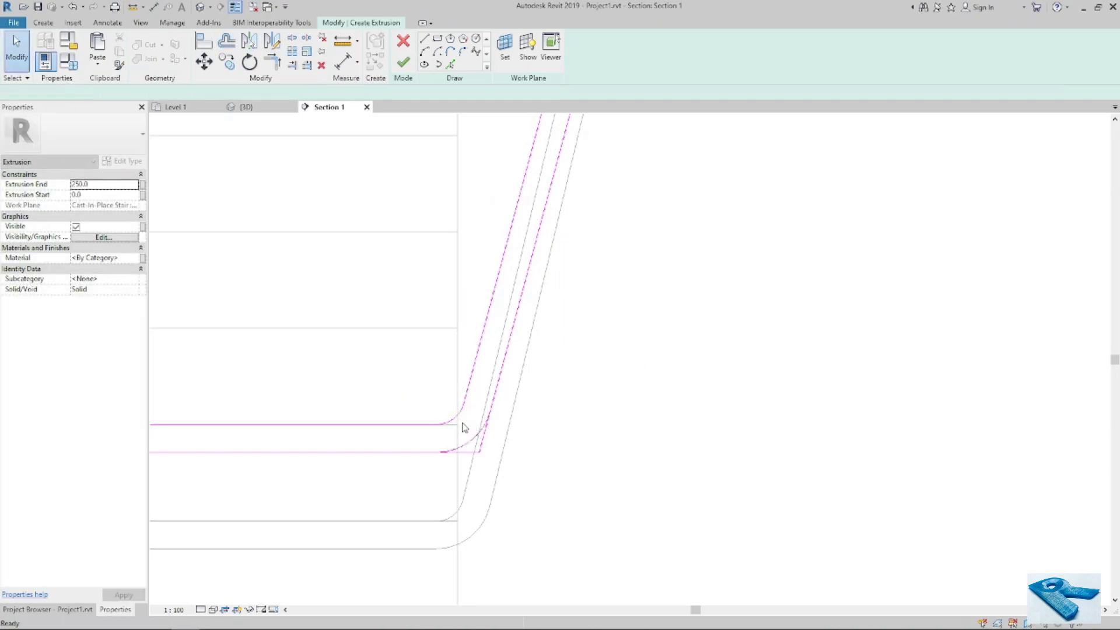
pyautogui.press('t')
pyautogui.press('r')
pyautogui.click(478, 442)
pyautogui.click(502, 381)
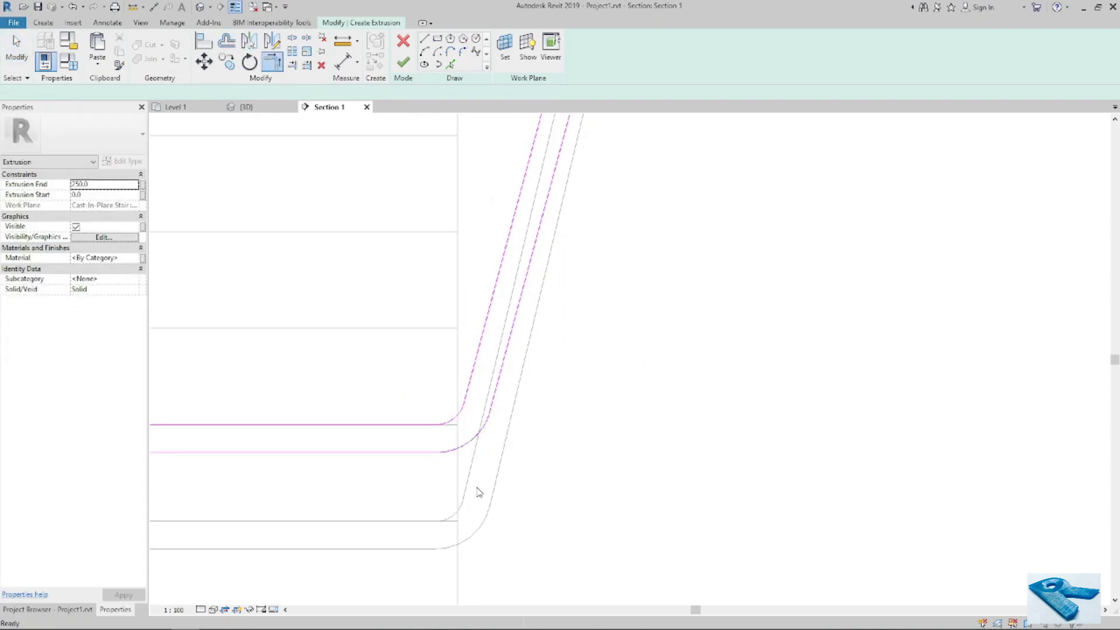
# Finish the fifth ribbon's extrusion sketch and align its face with the stair in the 3D view.
pyautogui.scroll(-3, 476, 488)
pyautogui.press('Escape')
pyautogui.click(403, 62)
pyautogui.click(242, 107)
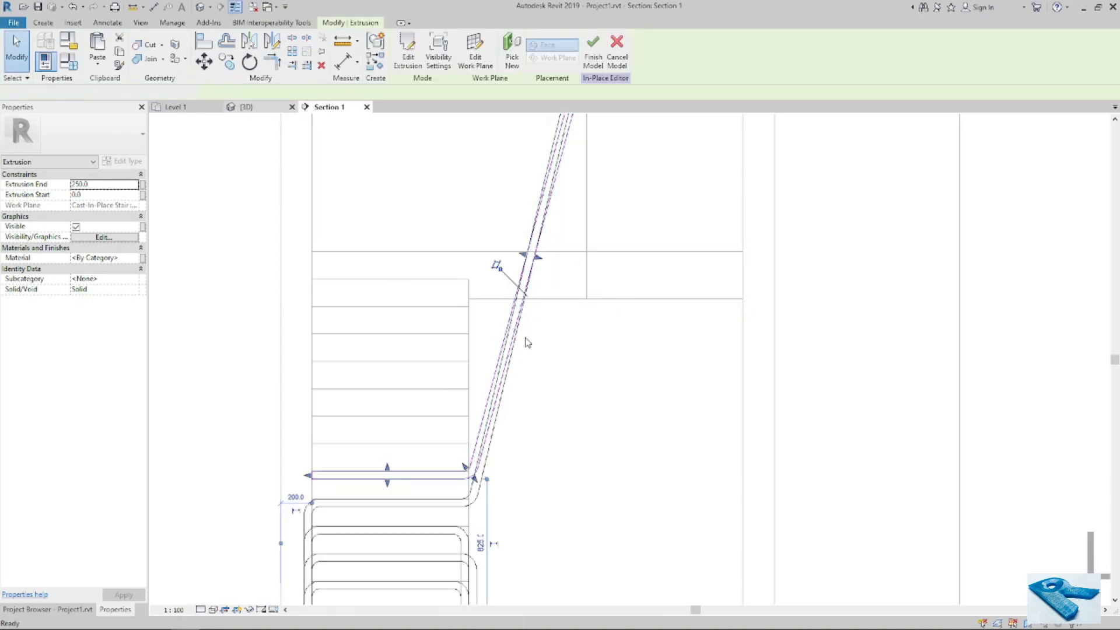
pyautogui.press('a')
pyautogui.press('l')
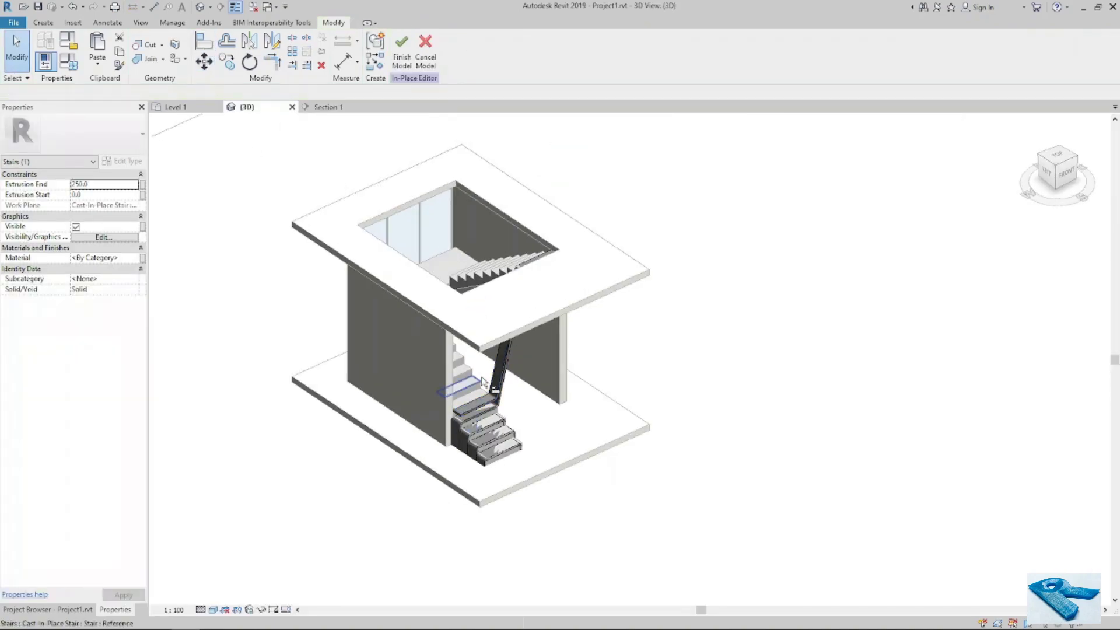
pyautogui.scroll(5, 496, 430)
pyautogui.scroll(-8, 496, 430)
# Start another extrusion and set its work plane by picking the sixth riser's face.
pyautogui.keyDown('shift'); pyautogui.moveTo(517, 453); pyautogui.dragTo(417, 164, button='middle'); pyautogui.keyUp('shift')
pyautogui.click(43, 22)
pyautogui.click(100, 48)
pyautogui.click(505, 50)
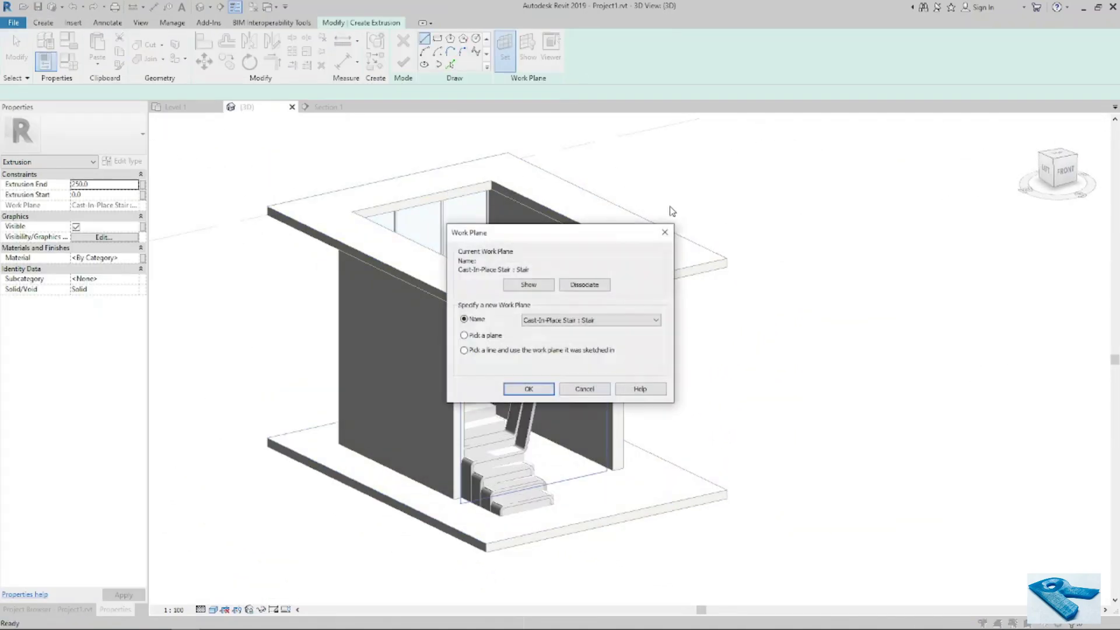
pyautogui.click(516, 389)
pyautogui.scroll(8, 465, 408)
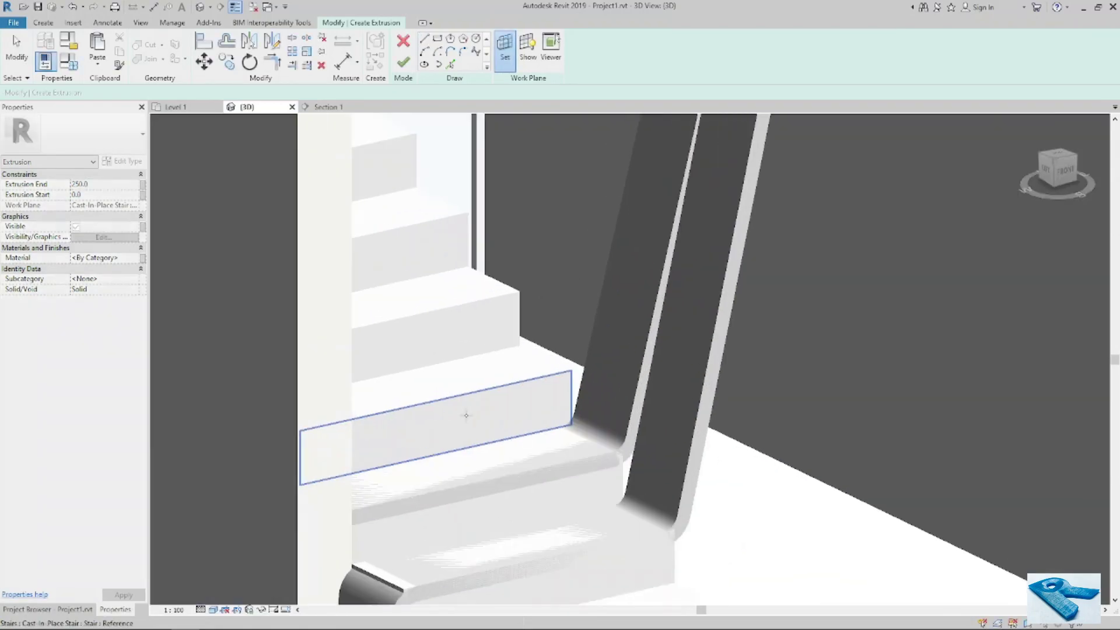
pyautogui.click(465, 408)
# Add the top and side edges of the sixth riser and of the third-highest step to the sketch by picking them.
pyautogui.click(454, 66)
pyautogui.click(498, 387)
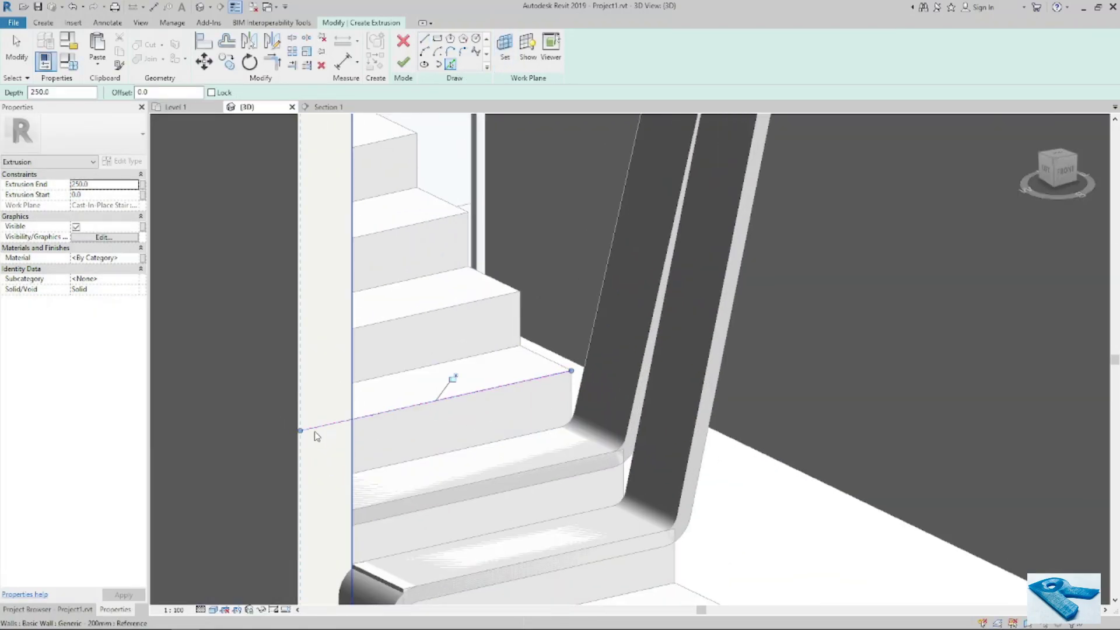
pyautogui.click(298, 446)
pyautogui.scroll(-3, 441, 413)
pyautogui.scroll(-2, 441, 418)
pyautogui.keyDown('shift'); pyautogui.moveTo(441, 418); pyautogui.dragTo(560, 303, button='middle'); pyautogui.keyUp('shift')
pyautogui.scroll(-3, 560, 303)
pyautogui.scroll(4, 330, 232)
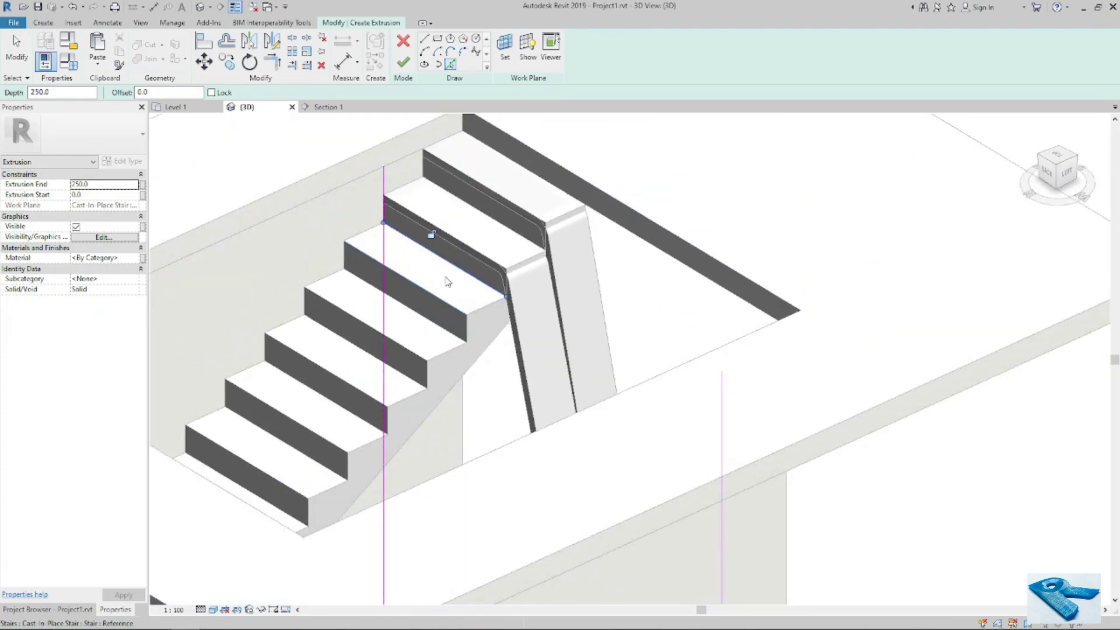
# Trim the picked top and side edge lines into corners at both steps.
pyautogui.click(429, 254)
pyautogui.click(422, 244)
pyautogui.click(384, 264)
pyautogui.moveTo(543, 473); pyautogui.dragTo(394, 172, button='middle')
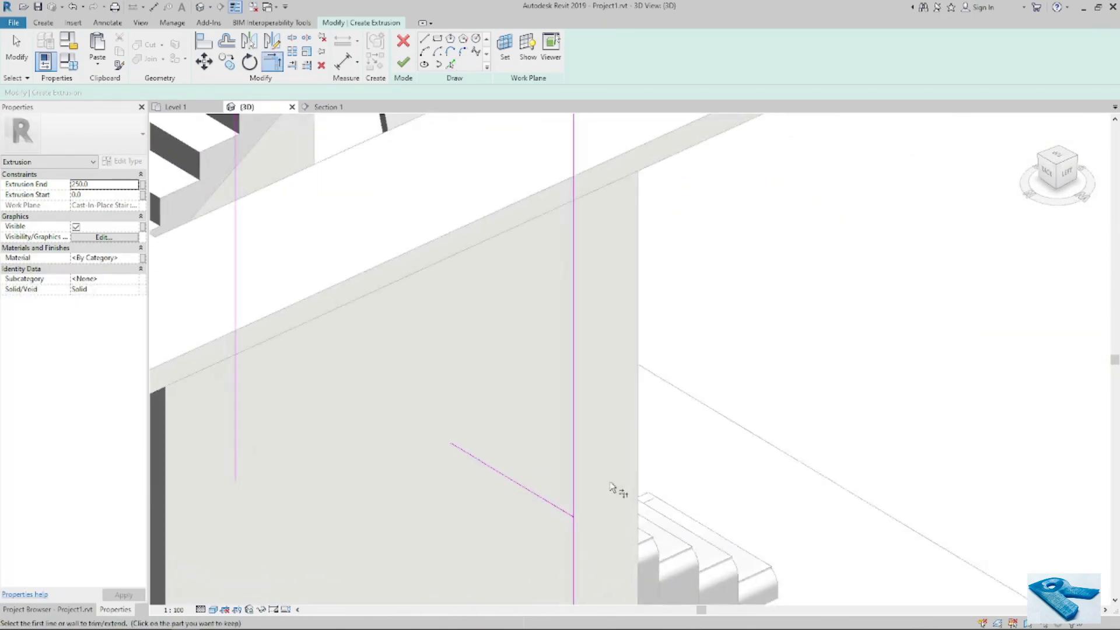
pyautogui.click(555, 505)
pyautogui.click(574, 549)
# Offset both horizontal top lines 50 mm downward and trim the side lines to the offset lines.
pyautogui.click(227, 42)
pyautogui.scroll(3, 438, 305)
pyautogui.click(373, 153)
pyautogui.moveTo(360, 262); pyautogui.dragTo(386, 327, button='middle')
pyautogui.click(324, 176)
pyautogui.click(331, 184)
pyautogui.moveTo(623, 559); pyautogui.dragTo(477, 226, button='middle')
pyautogui.click(493, 424)
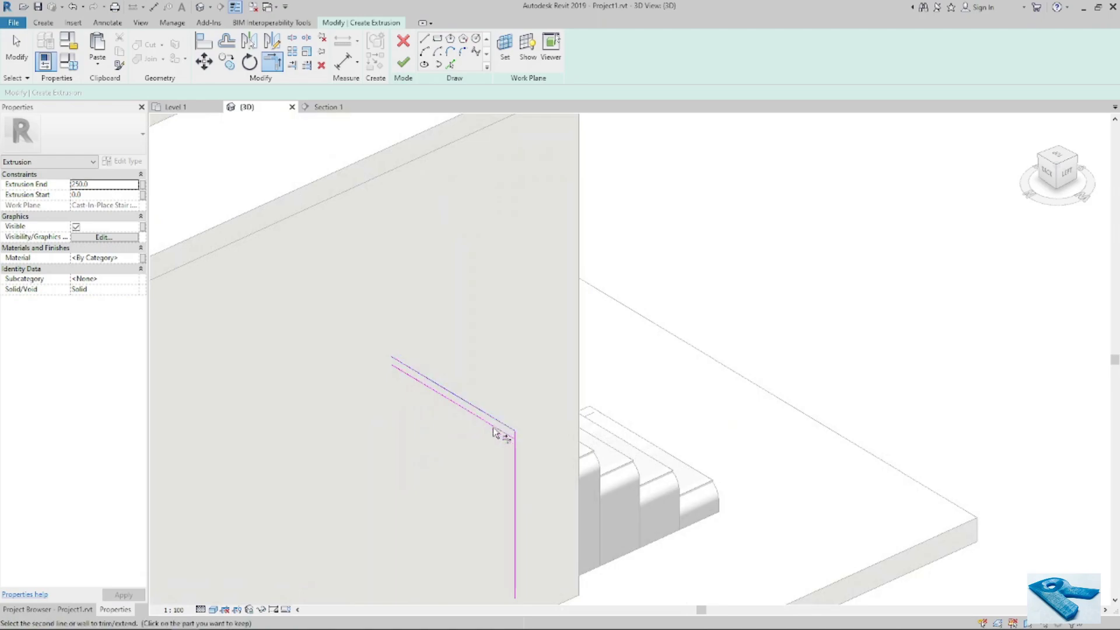
pyautogui.scroll(2, 514, 437)
pyautogui.click(531, 433)
pyautogui.press('Escape')
pyautogui.press('Escape')
# In Section 1, draw two sloping lines linking the lower step's profile lines to the upper step's profile lines.
pyautogui.click(327, 106)
pyautogui.click(423, 43)
pyautogui.click(469, 444)
pyautogui.scroll(-2, 476, 448)
pyautogui.moveTo(571, 124); pyautogui.dragTo(527, 398, button='middle')
pyautogui.scroll(5, 493, 502)
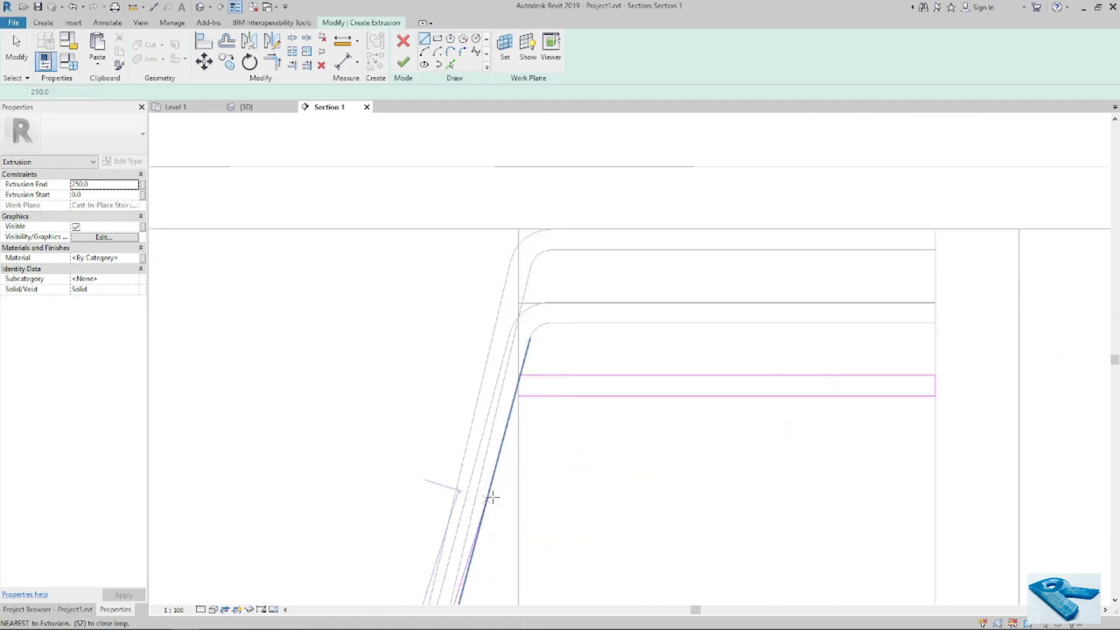
pyautogui.scroll(1, 518, 430)
pyautogui.click(518, 358)
pyautogui.press('Escape')
pyautogui.scroll(-6, 543, 158)
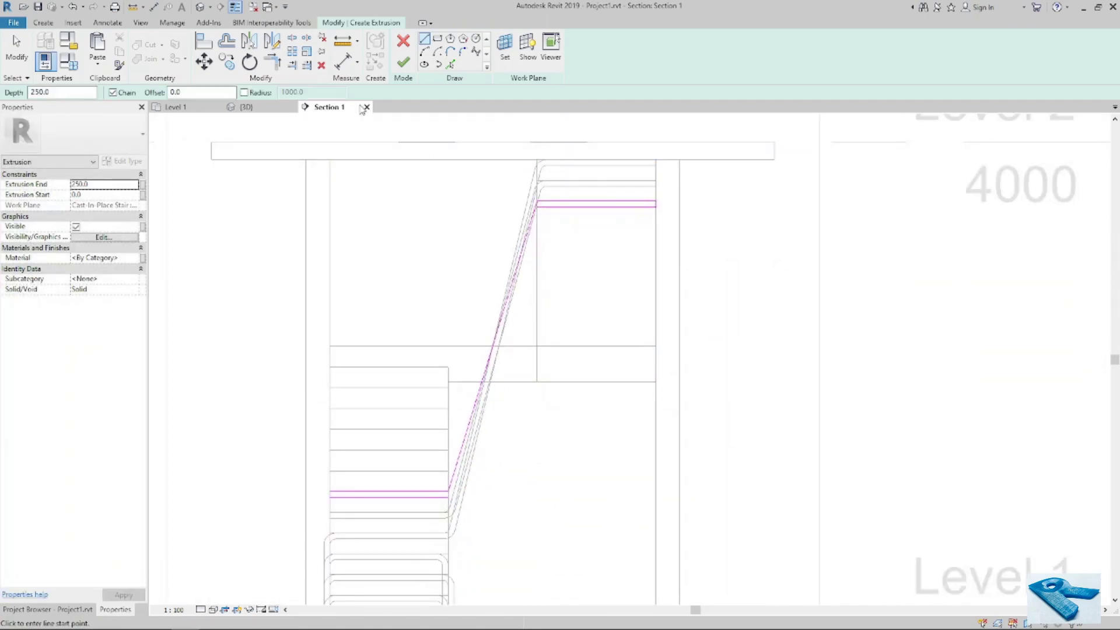
pyautogui.press('Escape')
pyautogui.press('Escape')
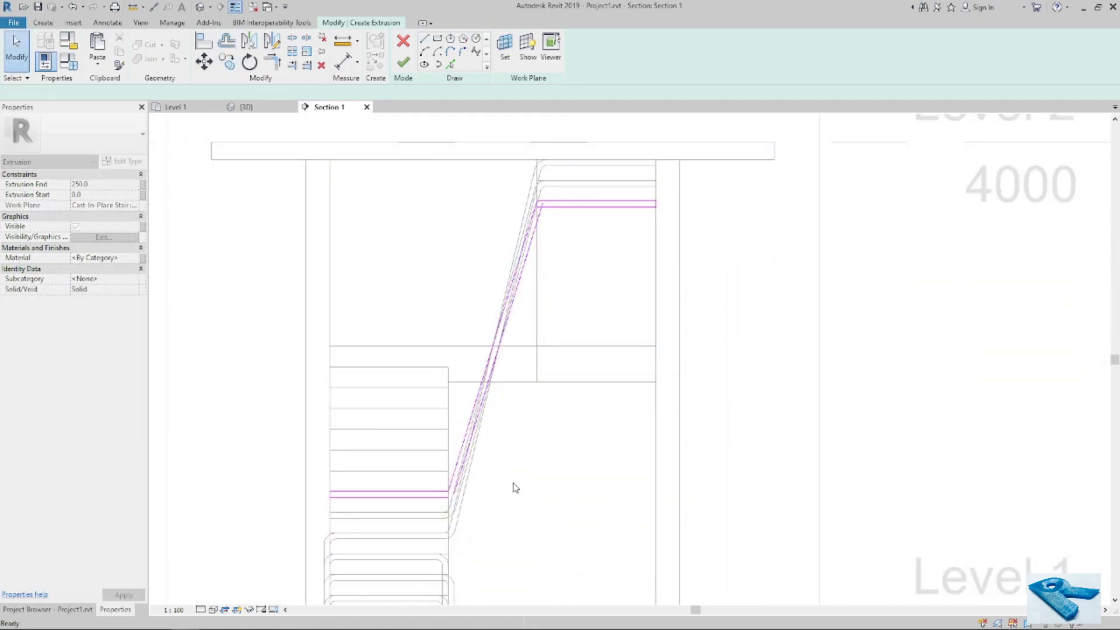
# Trim the outer sloping line to the lower horizontal lines of both steps.
pyautogui.press('t')
pyautogui.press('r')
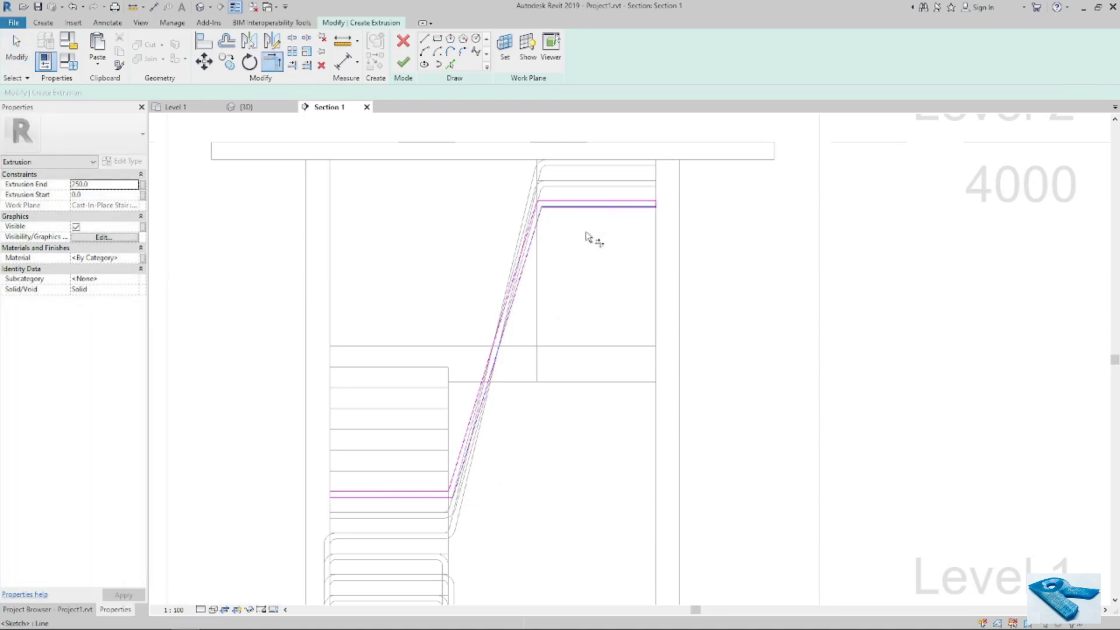
pyautogui.scroll(4, 570, 233)
pyautogui.press('Escape')
# Round the inner corners at the upper and lower steps with fillet arcs.
pyautogui.click(520, 177)
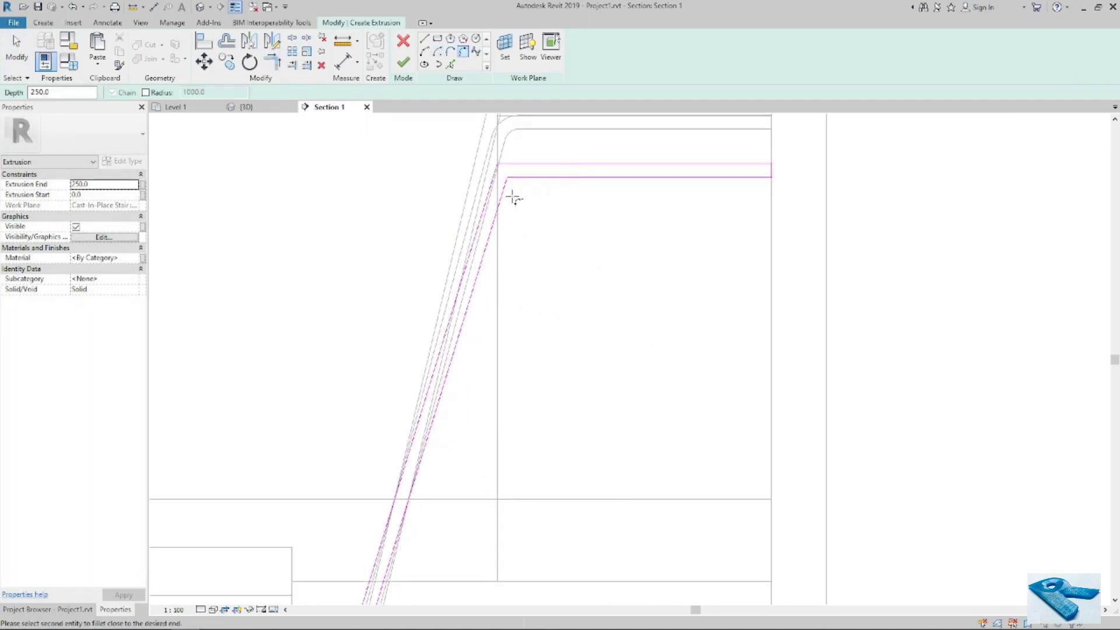
pyautogui.click(503, 194)
pyautogui.click(528, 194)
pyautogui.scroll(-2, 544, 150)
pyautogui.moveTo(379, 571); pyautogui.dragTo(390, 451, button='middle')
pyautogui.scroll(2, 389, 451)
pyautogui.click(405, 405)
pyautogui.click(430, 390)
pyautogui.click(424, 393)
# Try to offset the large lower corner arc outward and trim the outer lines to it.
pyautogui.press('t')
pyautogui.press('r')
pyautogui.press('o')
pyautogui.press('f')
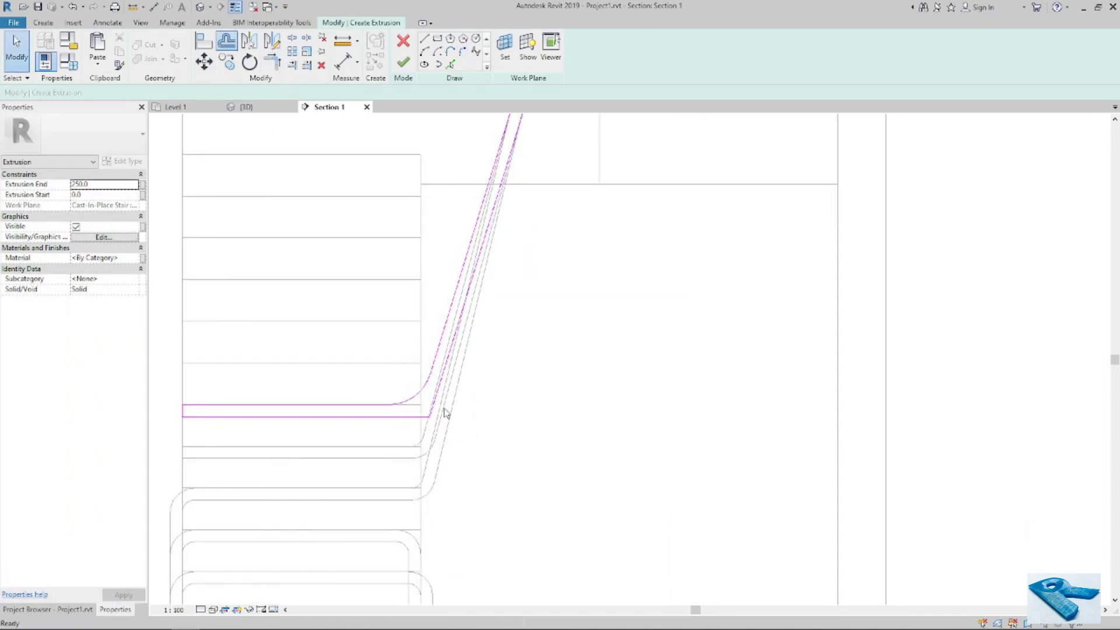
pyautogui.click(423, 396)
pyautogui.moveTo(522, 279); pyautogui.dragTo(496, 398, button='middle')
pyautogui.press('t')
pyautogui.press('r')
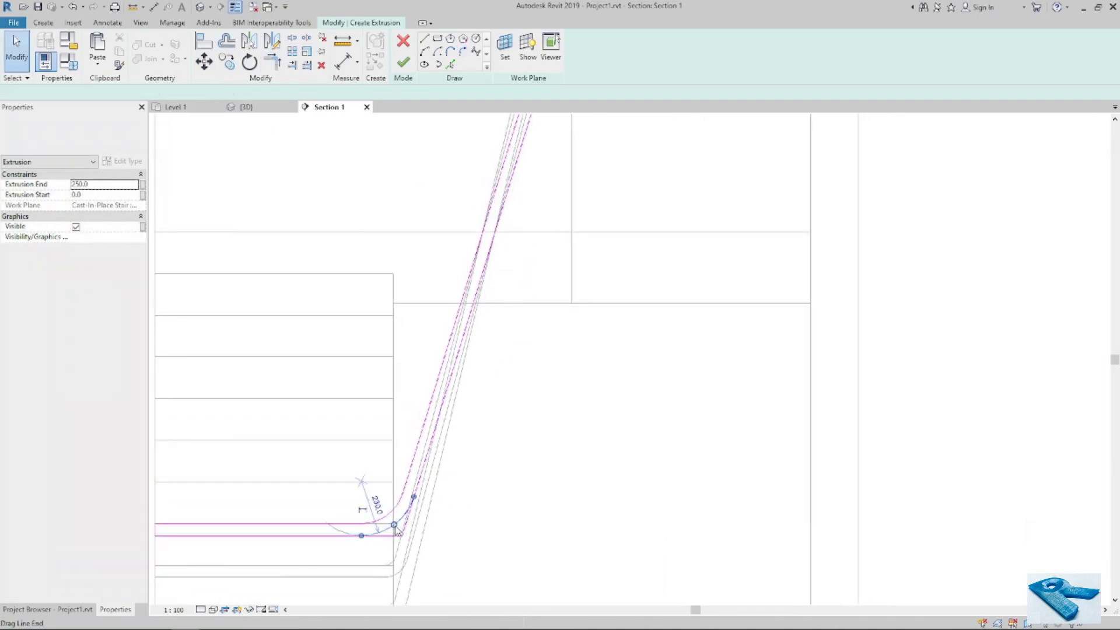
pyautogui.press('Escape')
# Set the radius of the lower and upper inner corner arcs to 50 mm.
pyautogui.click(383, 500)
pyautogui.write('50')
pyautogui.press('Return')
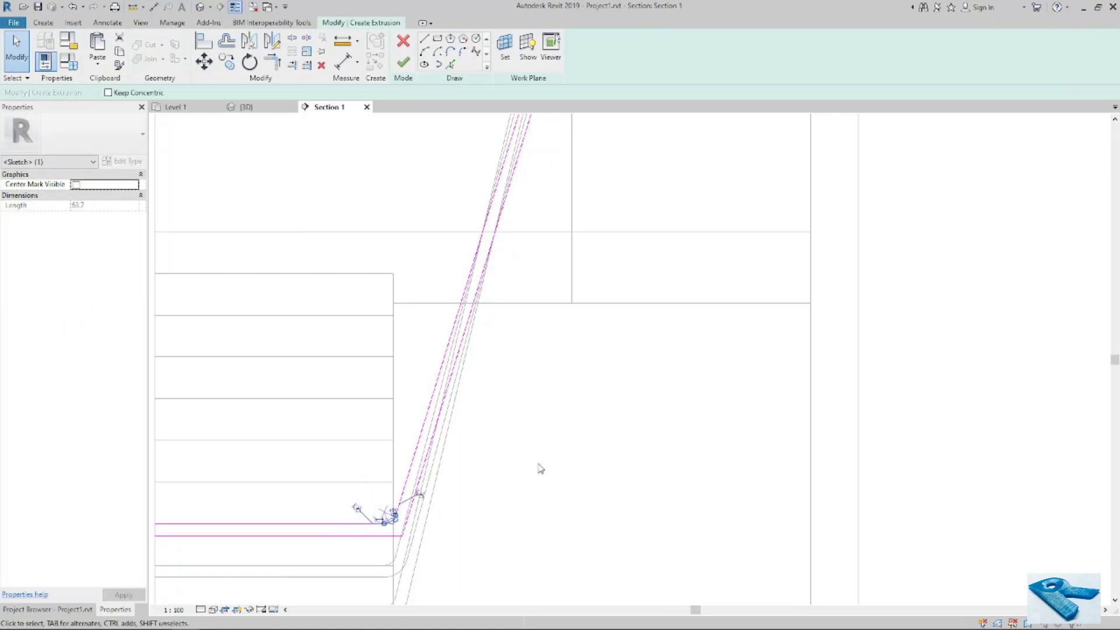
pyautogui.press('Escape')
pyautogui.moveTo(602, 297); pyautogui.dragTo(496, 507, button='middle')
pyautogui.click(500, 182)
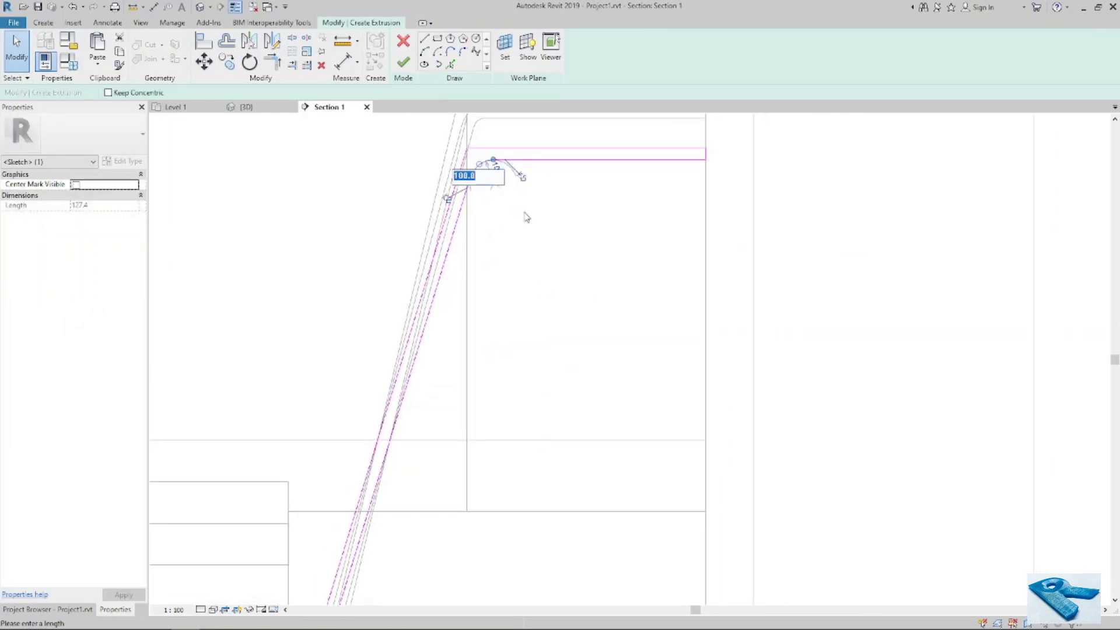
pyautogui.press('Return')
pyautogui.press('Escape')
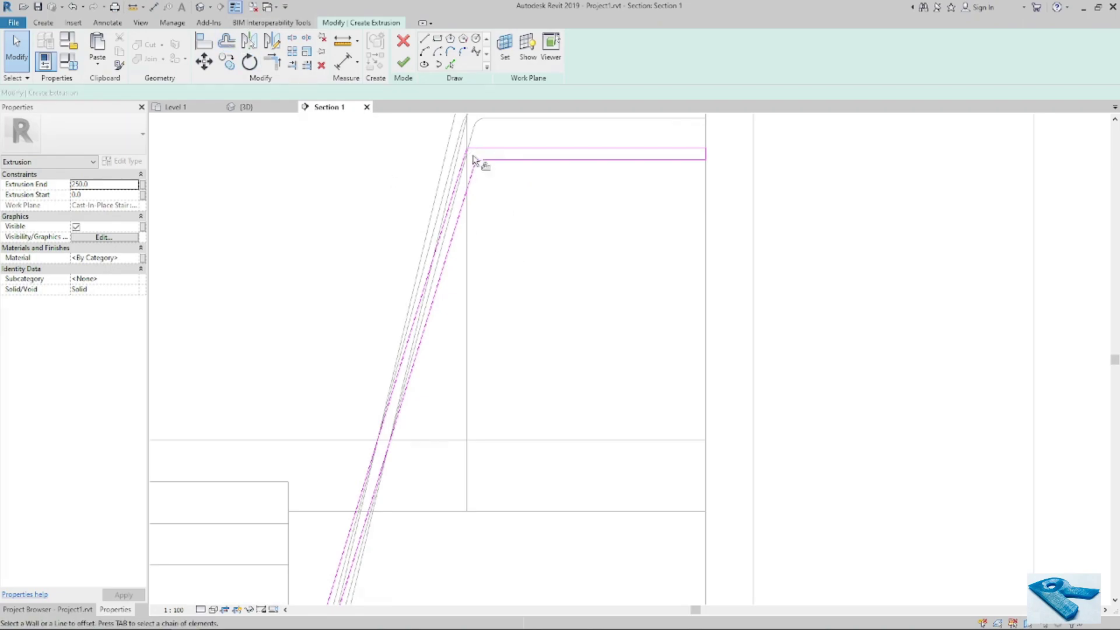
# Offset the upper and lower inner corner arcs 50 mm outward as copies.
pyautogui.press('o')
pyautogui.press('f')
pyautogui.moveTo(488, 465); pyautogui.dragTo(590, 268, button='middle')
pyautogui.scroll(3, 397, 539)
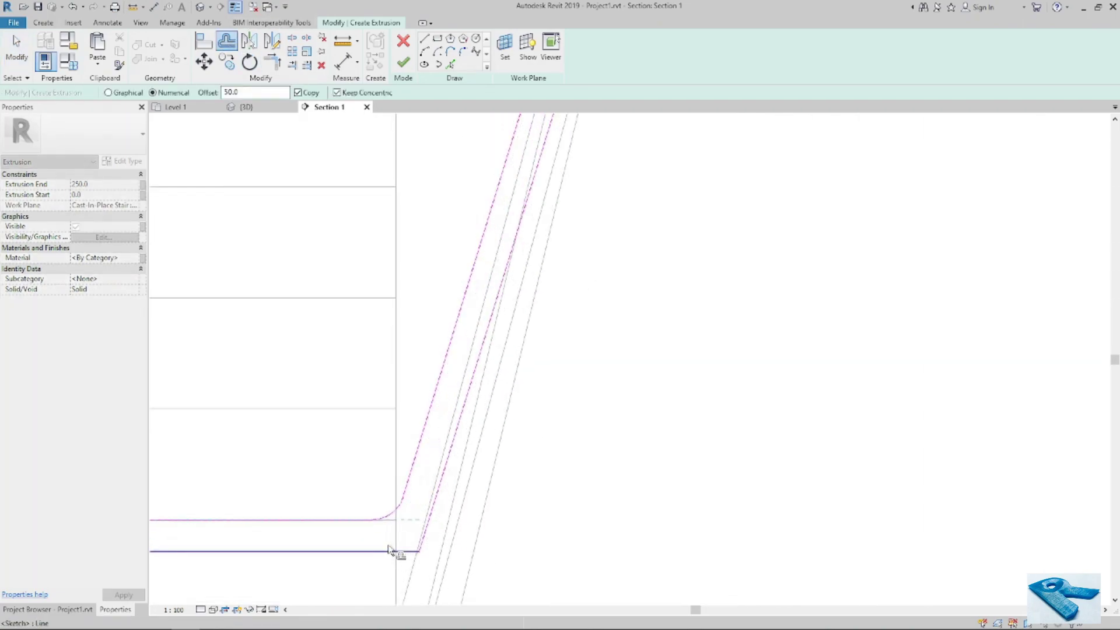
pyautogui.click(396, 516)
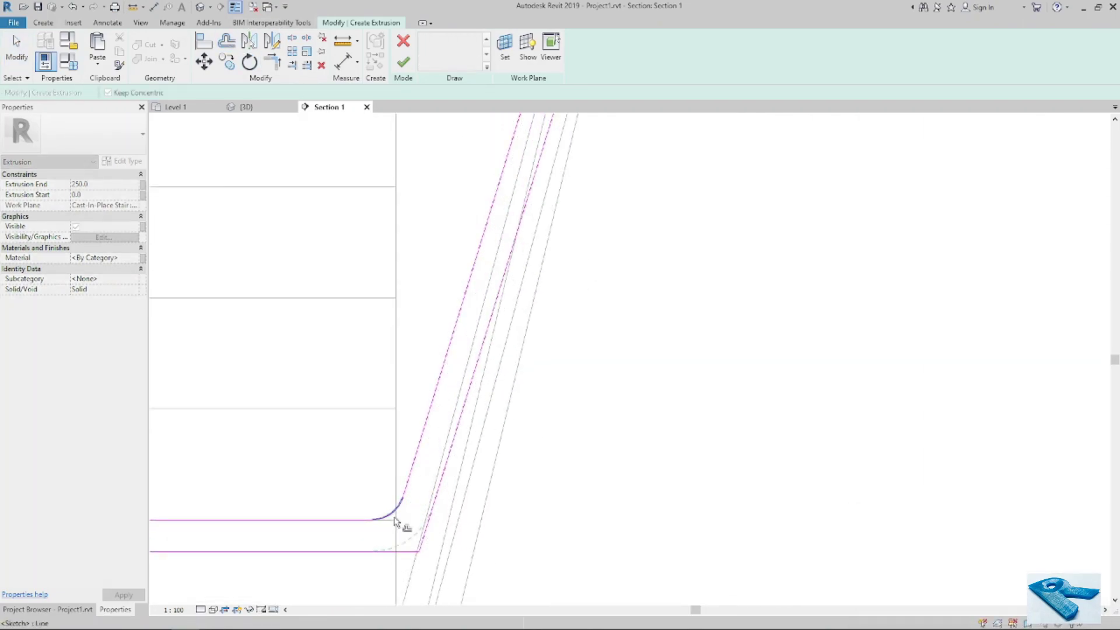
pyautogui.press('Escape')
pyautogui.click(379, 516)
pyautogui.press('Escape')
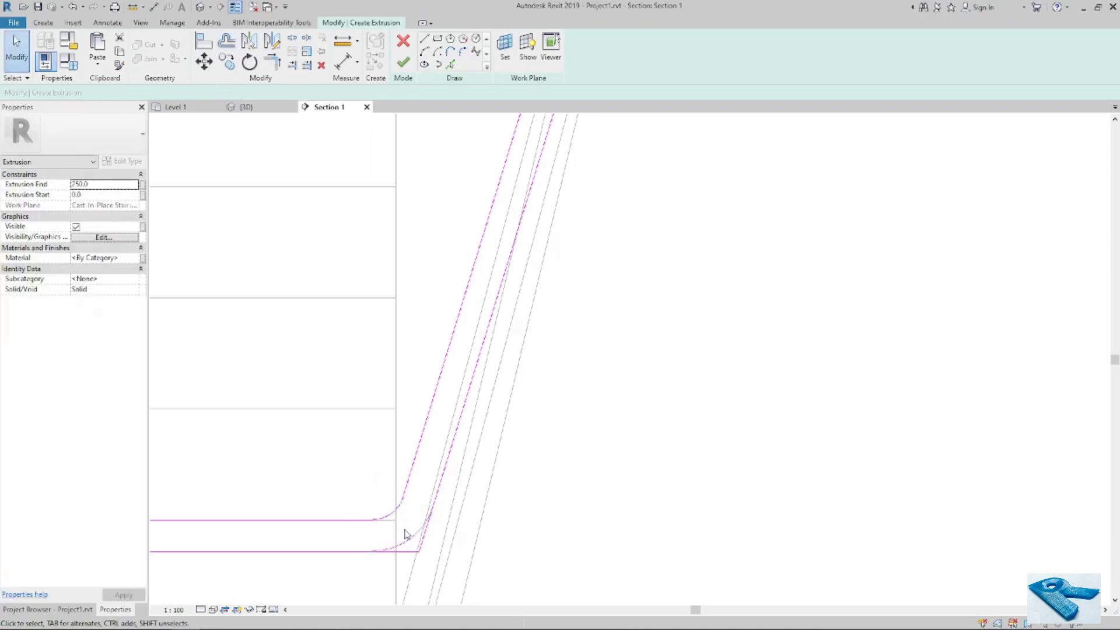
# Trim the outer sloping and horizontal lines to the offset arcs at both corners.
pyautogui.press('t')
pyautogui.press('r')
pyautogui.click(402, 546)
pyautogui.click(438, 482)
pyautogui.scroll(-5, 382, 542)
pyautogui.scroll(5, 497, 243)
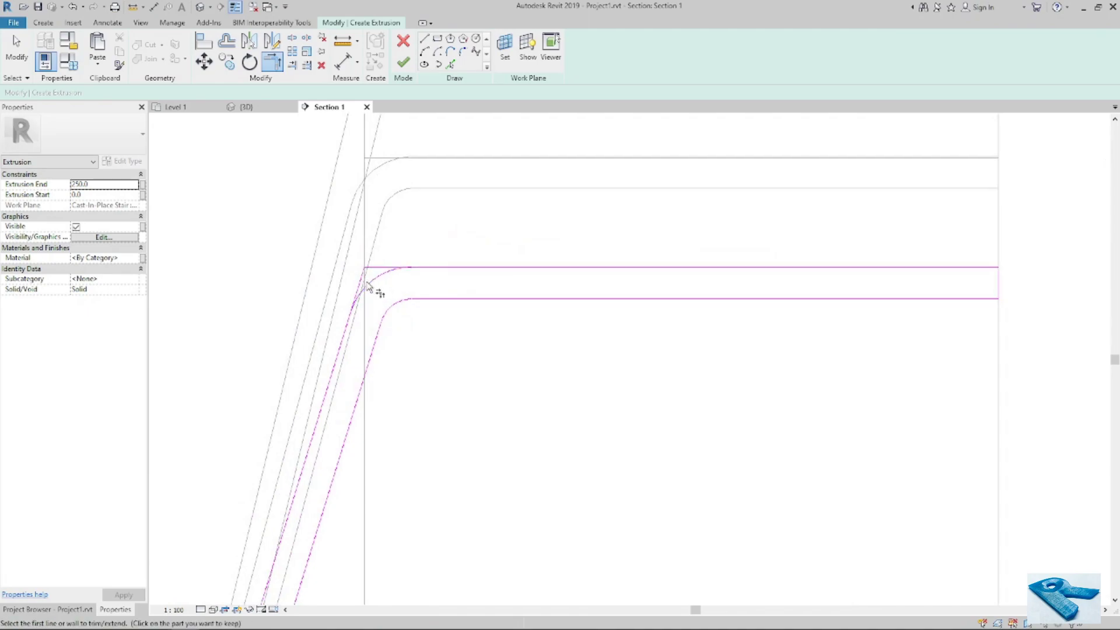
pyautogui.click(460, 270)
pyautogui.click(380, 287)
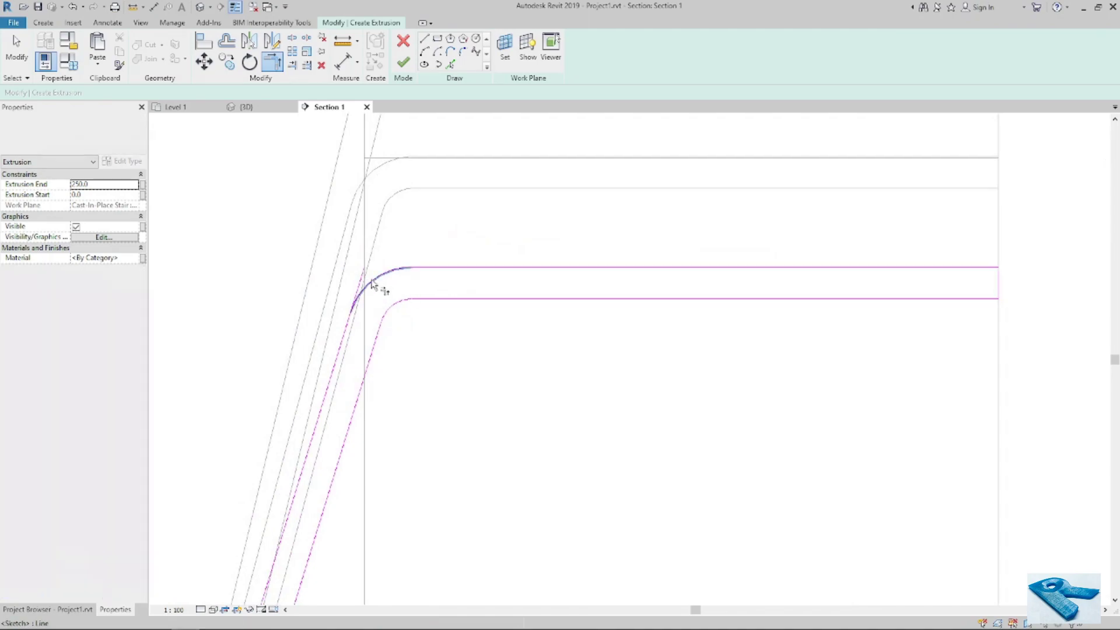
# Finish the sixth ribbon's extrusion sketch and align its face with the stair riser in the 3D view.
pyautogui.click(403, 62)
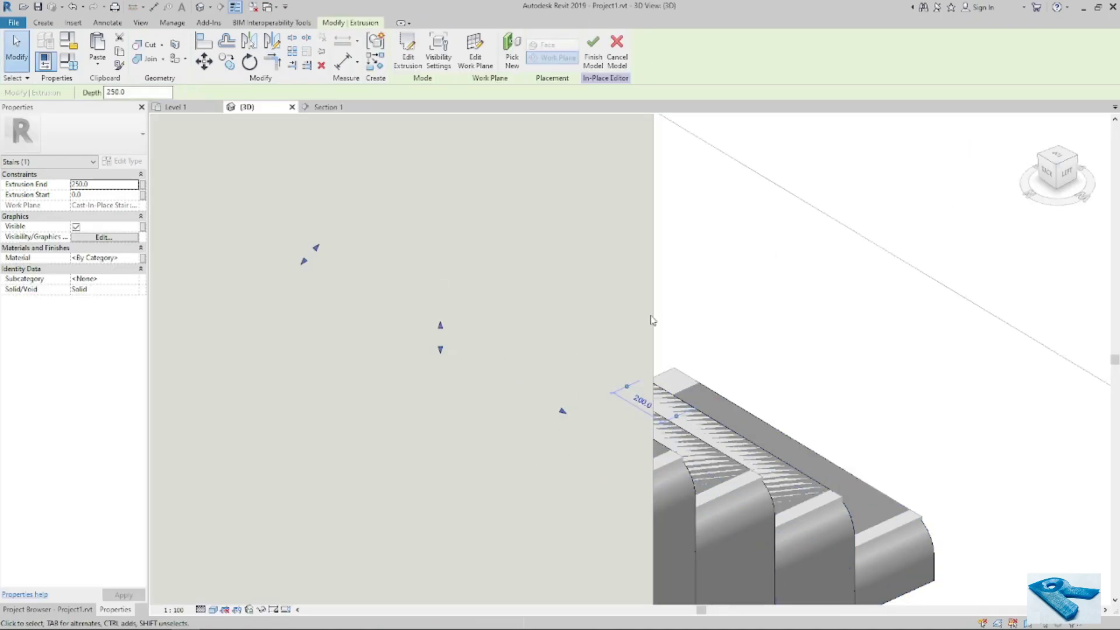
pyautogui.scroll(-6, 655, 318)
pyautogui.moveTo(571, 196); pyautogui.dragTo(445, 373, button='middle')
pyautogui.scroll(4, 566, 341)
pyautogui.scroll(-3, 500, 285)
pyautogui.click(204, 42)
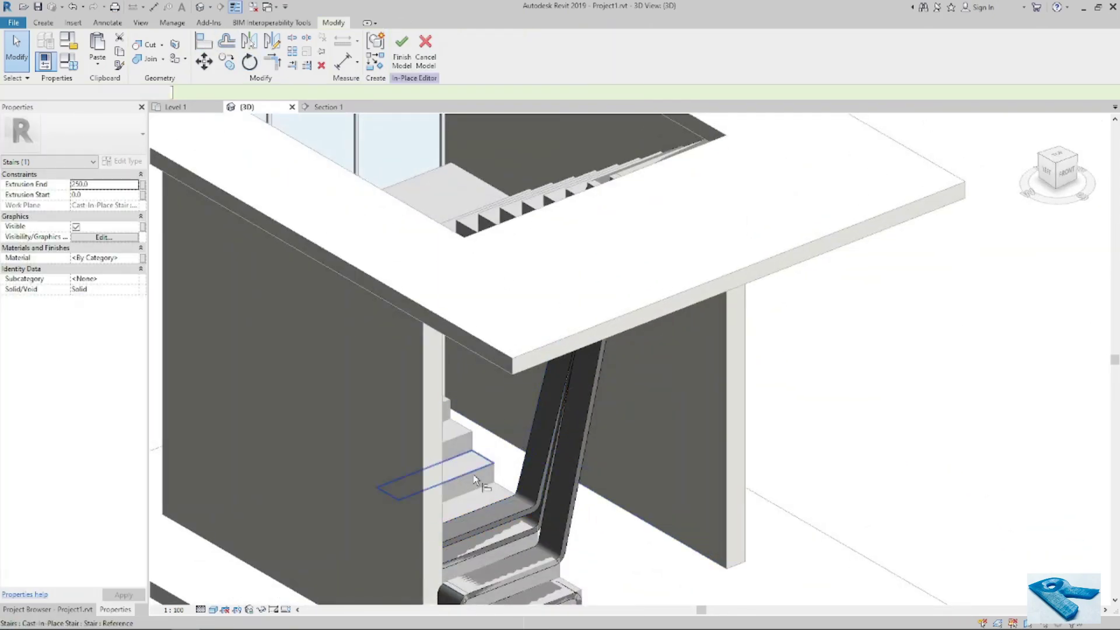
pyautogui.click(473, 476)
pyautogui.click(513, 519)
pyautogui.press('Escape')
pyautogui.scroll(-3, 563, 392)
pyautogui.scroll(-3, 569, 416)
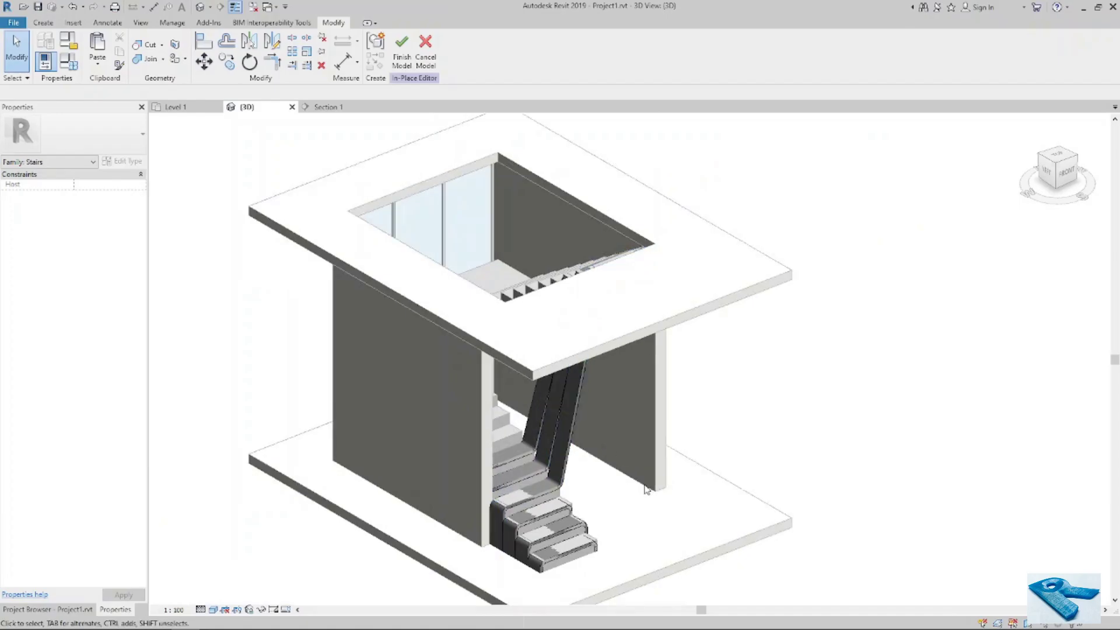
pyautogui.doubleClick(578, 409)
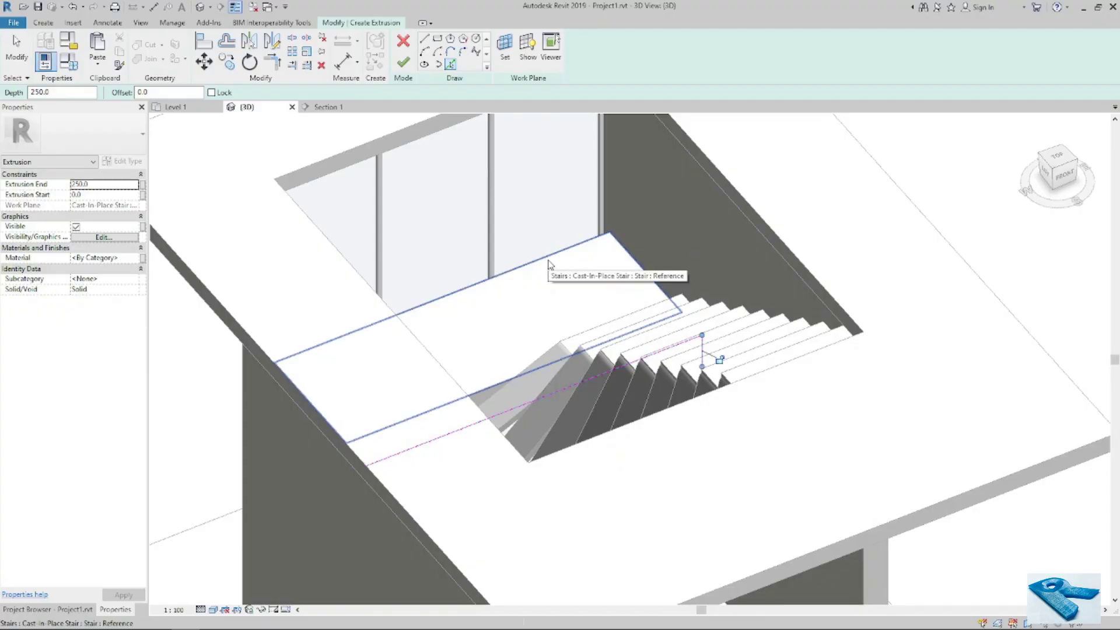
pyautogui.click(756, 367)
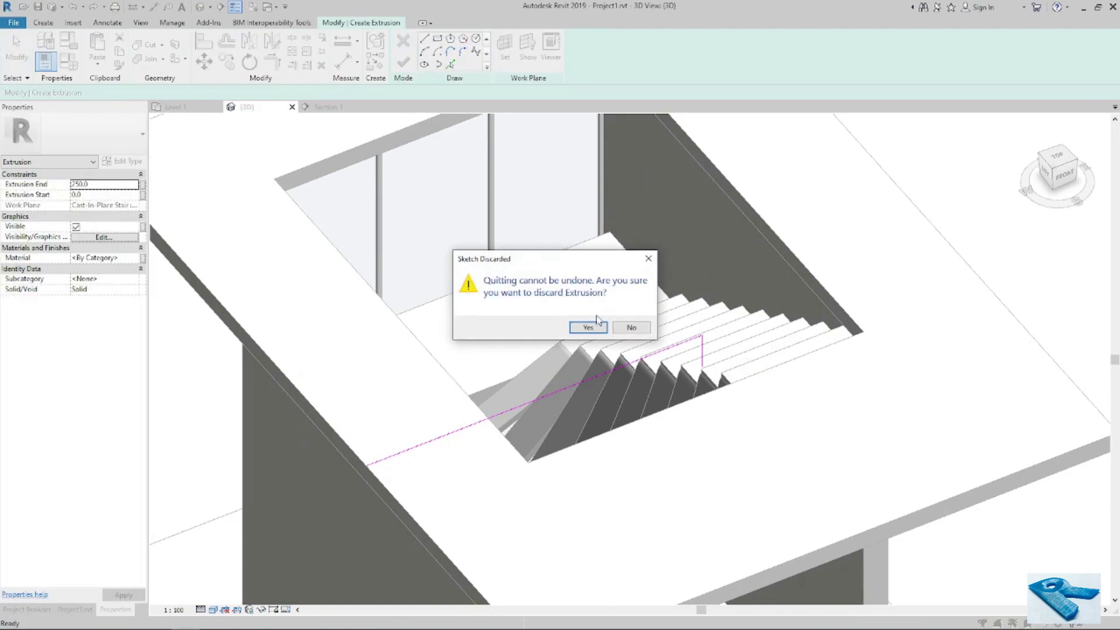
pyautogui.click(597, 322)
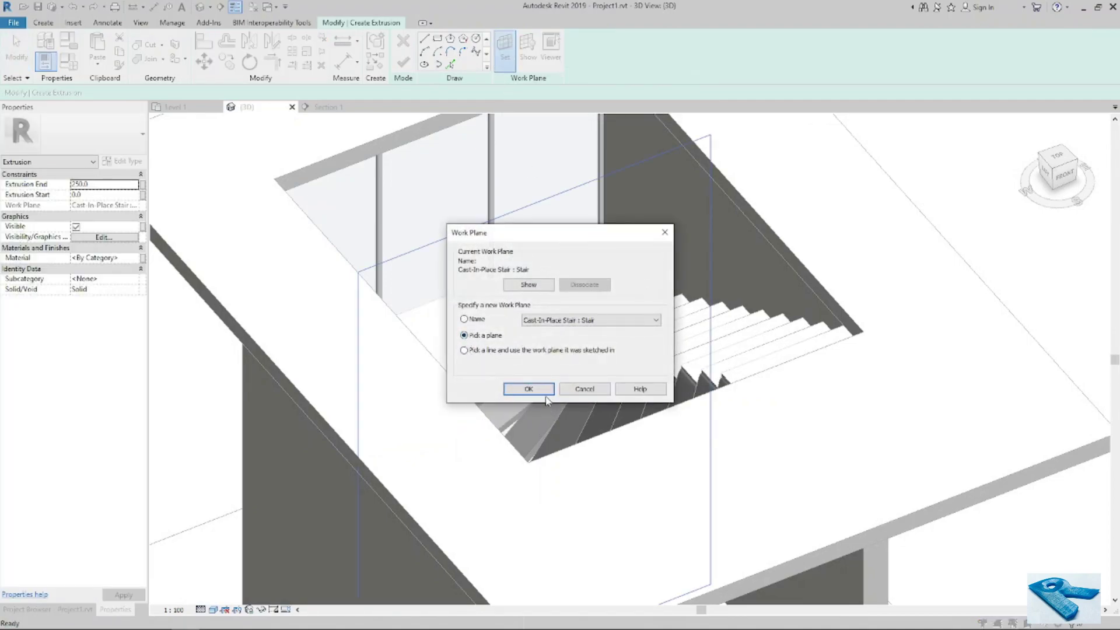
# Pick the landing's top face as work plane, add its full outline to the extrusion sketch and finish it.
pyautogui.click(536, 391)
pyautogui.click(519, 317)
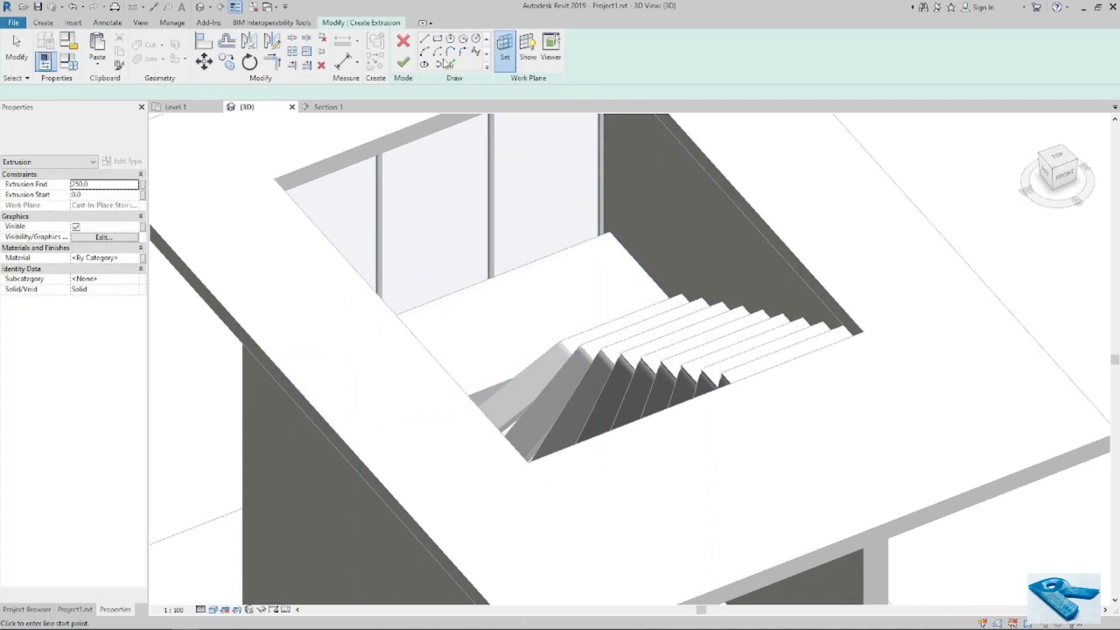
pyautogui.press('Tab')
pyautogui.click(556, 257)
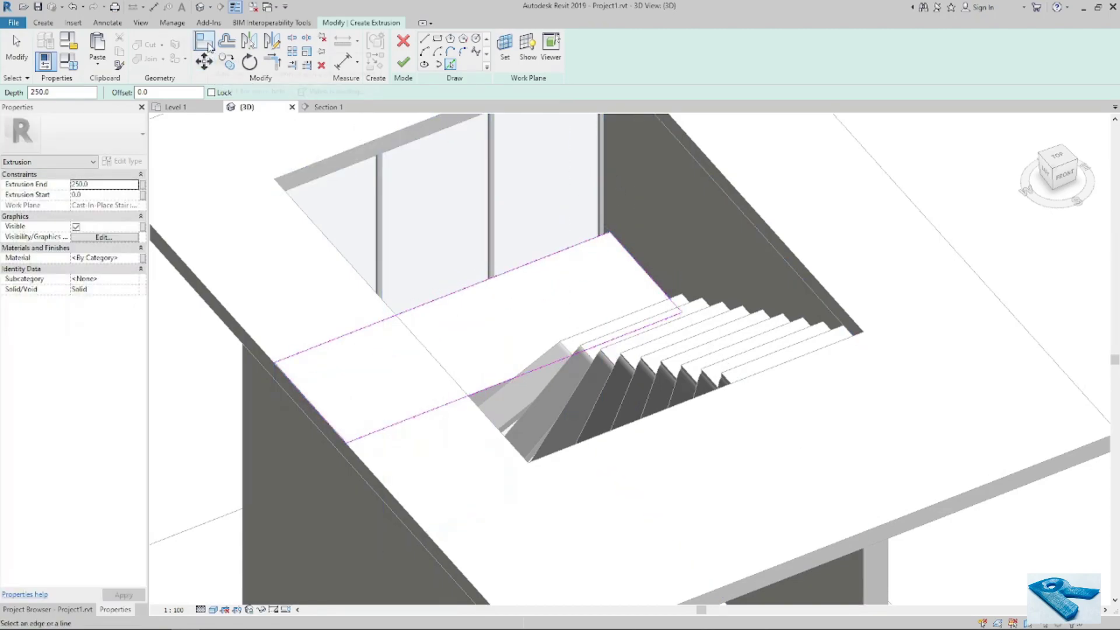
pyautogui.click(409, 64)
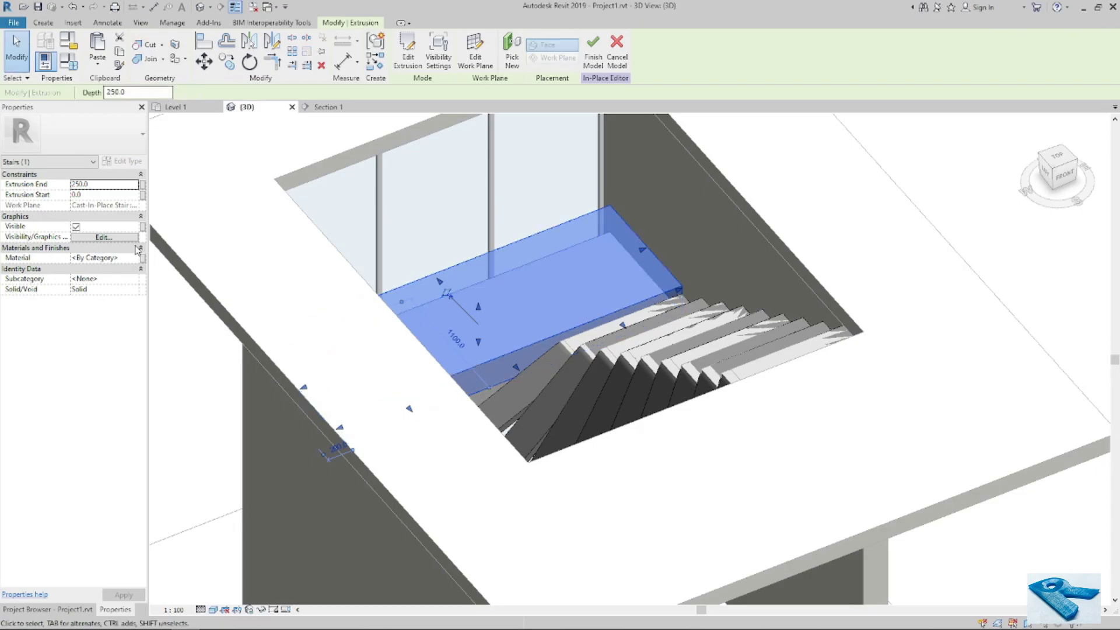
# Set the landing extrusion's end to -50 mm.
pyautogui.click(119, 186)
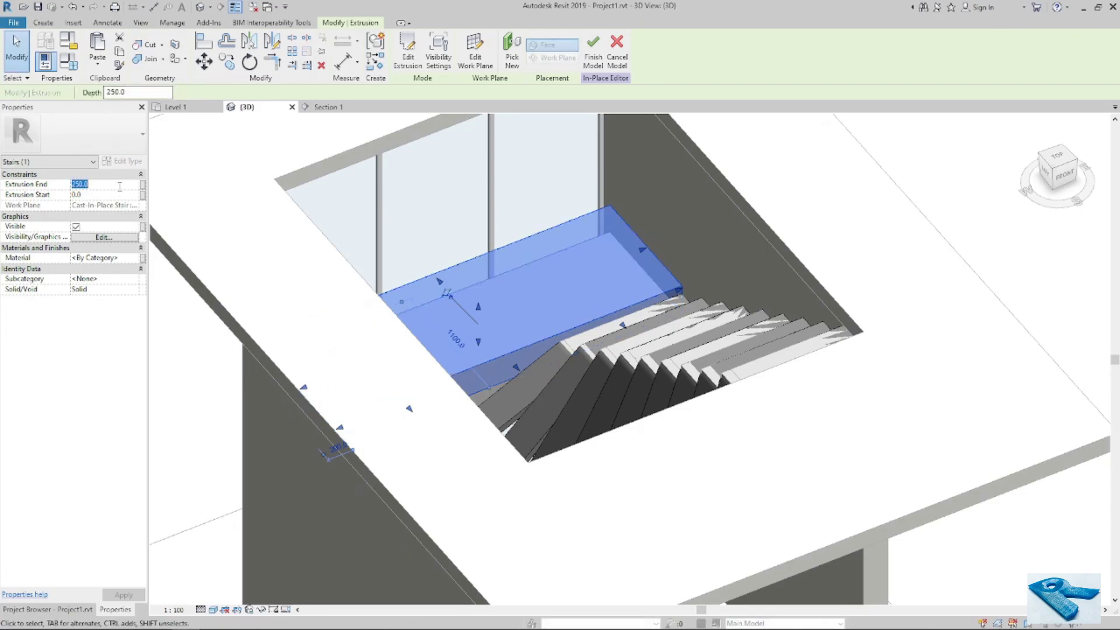
pyautogui.write('-50.0')
pyautogui.press('Return')
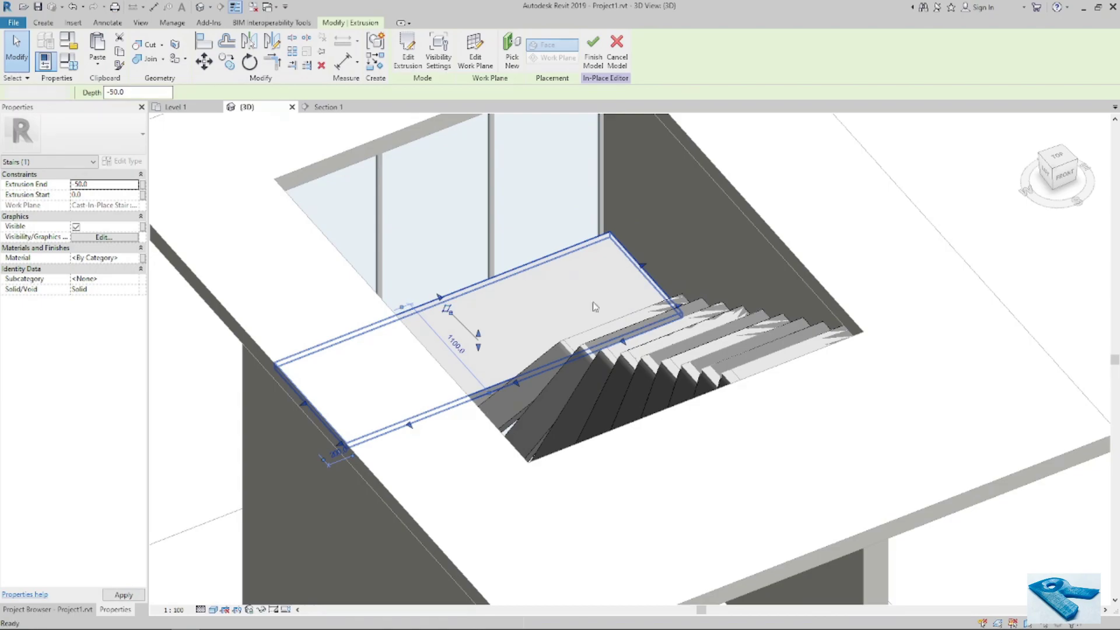
pyautogui.click(668, 476)
pyautogui.keyDown('shift'); pyautogui.moveTo(668, 476); pyautogui.dragTo(669, 383, button='middle'); pyautogui.keyUp('shift')
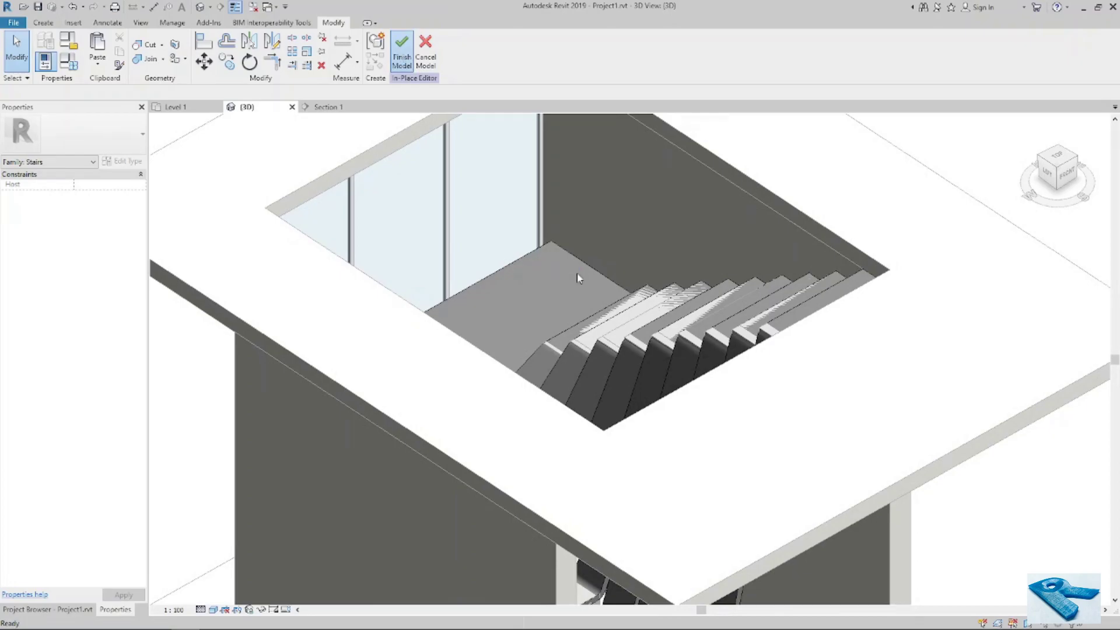
# Finish the in-place model and temporarily hide the original cast-in-place stair.
pyautogui.scroll(-4, 597, 237)
pyautogui.keyDown('shift'); pyautogui.moveTo(815, 509); pyautogui.dragTo(810, 457, button='middle'); pyautogui.keyUp('shift')
pyautogui.moveTo(810, 457); pyautogui.dragTo(834, 302, button='middle')
pyautogui.scroll(2, 707, 455)
pyautogui.scroll(2, 709, 457)
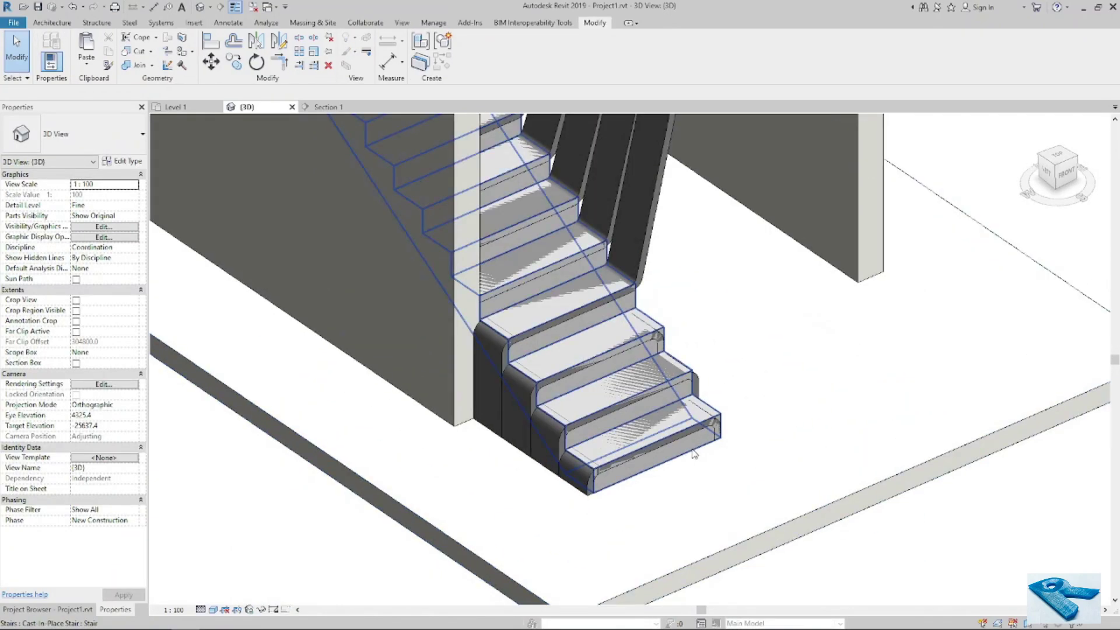
pyautogui.click(760, 480)
pyautogui.press('h')
pyautogui.press('h')
pyautogui.scroll(-3, 691, 522)
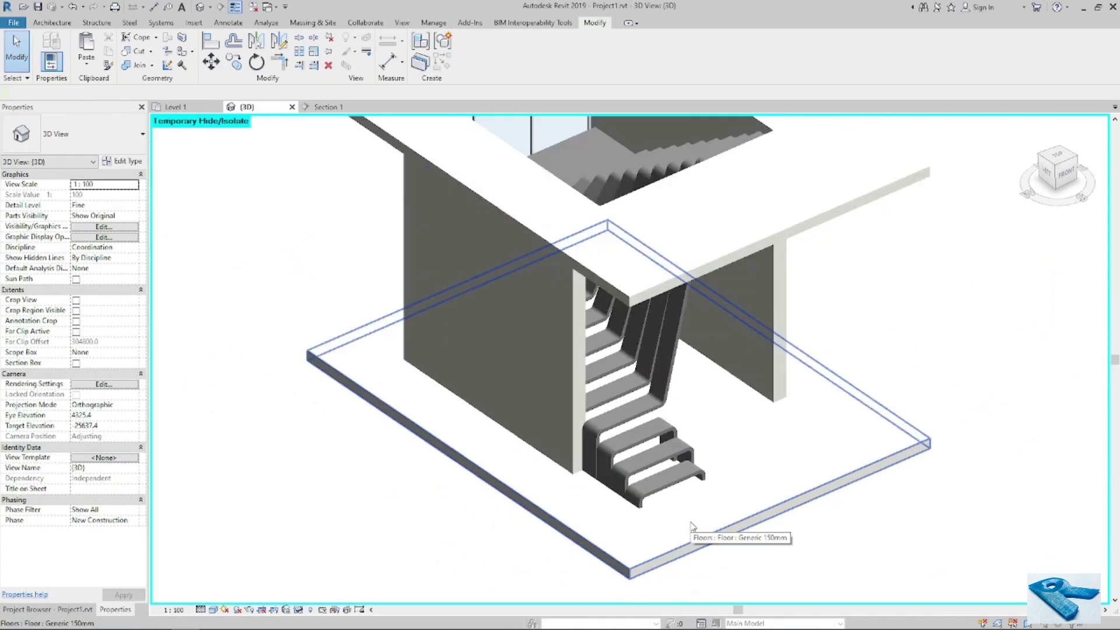
# Open the ribbon staircase for in-place editing and select all its extrusions.
pyautogui.scroll(-3, 691, 525)
pyautogui.keyDown('shift'); pyautogui.moveTo(691, 525); pyautogui.dragTo(744, 470, button='middle'); pyautogui.keyUp('shift')
pyautogui.scroll(3, 623, 343)
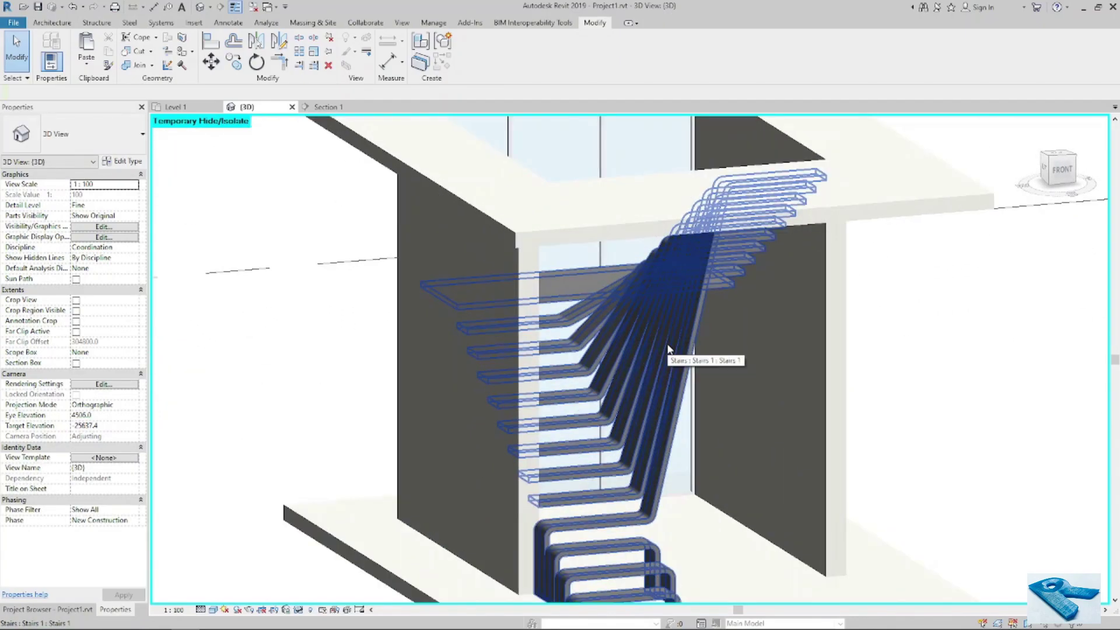
pyautogui.click(667, 349)
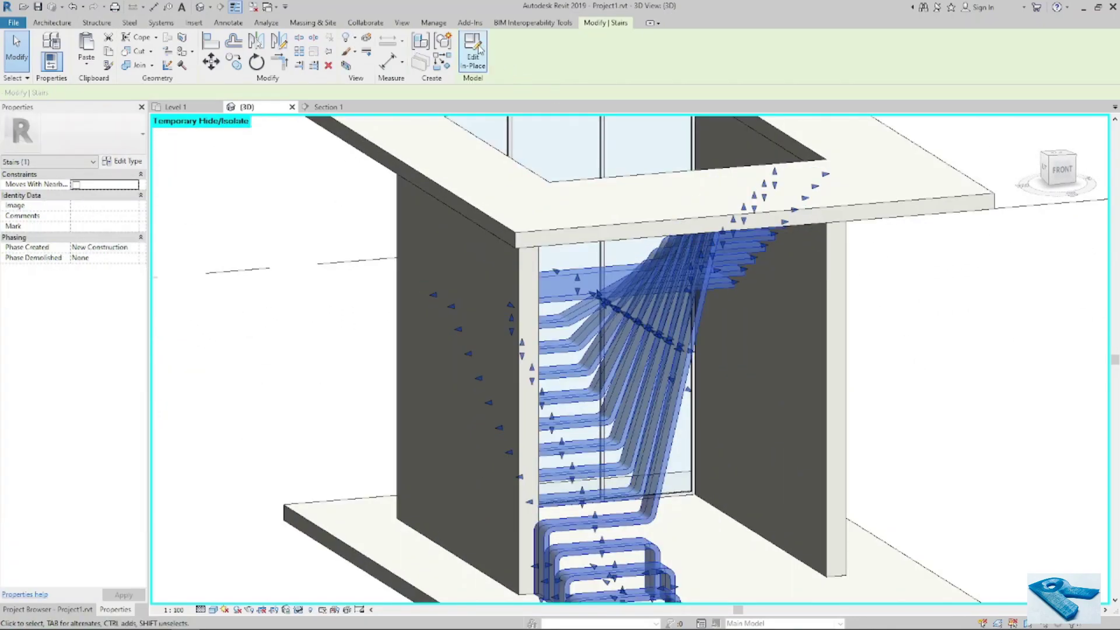
pyautogui.doubleClick(702, 298)
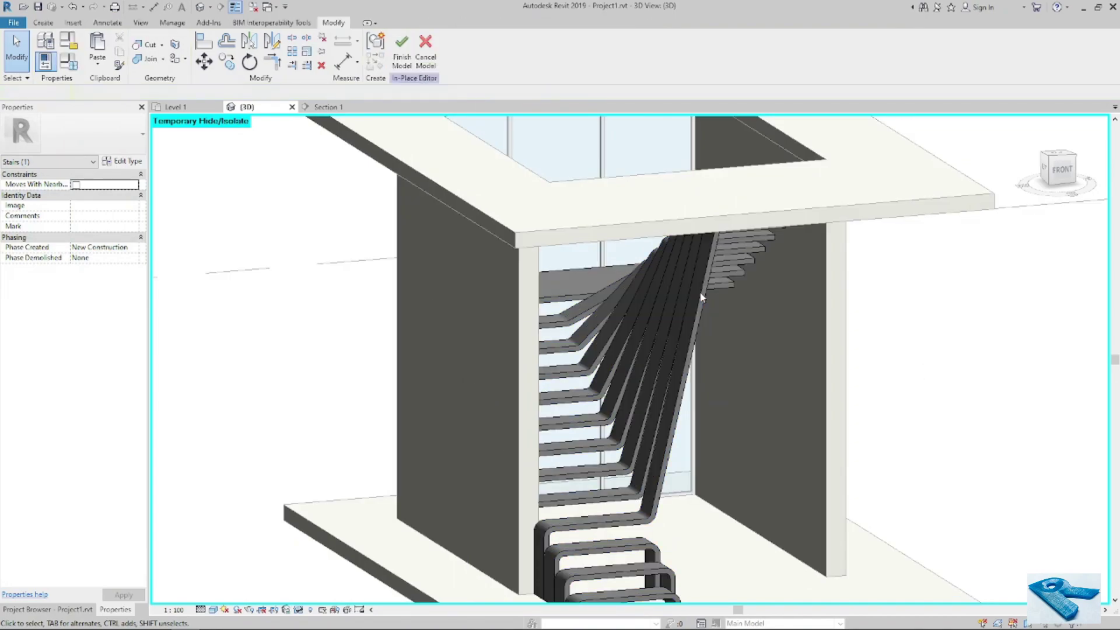
pyautogui.scroll(-3, 581, 266)
pyautogui.moveTo(460, 136); pyautogui.dragTo(688, 511)
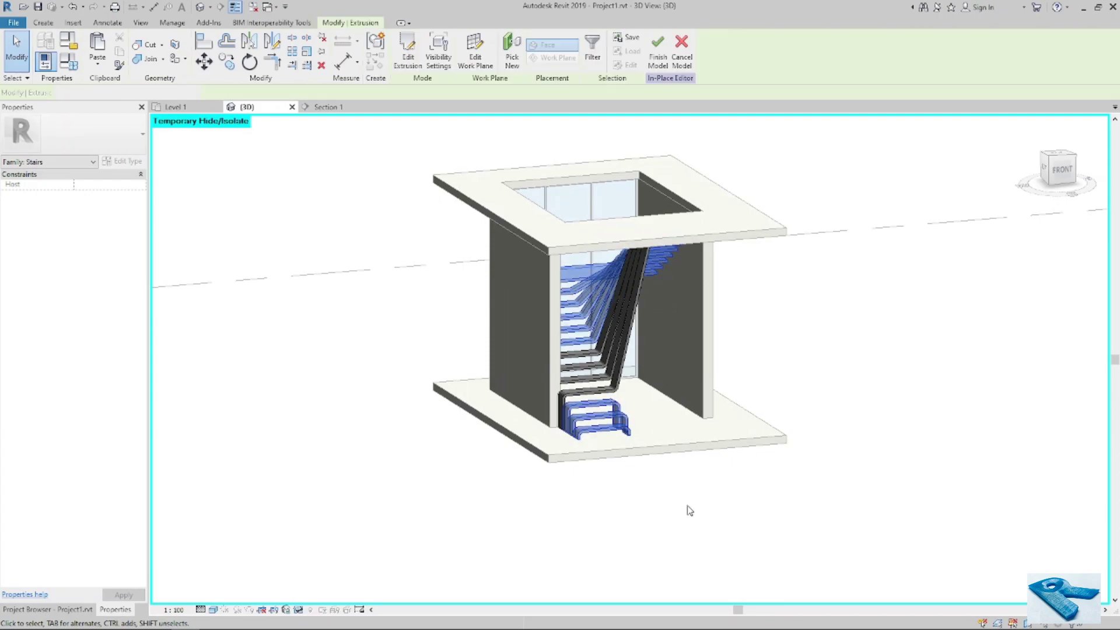
# Add the remaining ribbon extrusions to the selection, assign them all the Plywood, Sheathing material and finish the in-place model.
pyautogui.keyDown('ctrl'); pyautogui.click(604, 358); pyautogui.keyUp('ctrl')
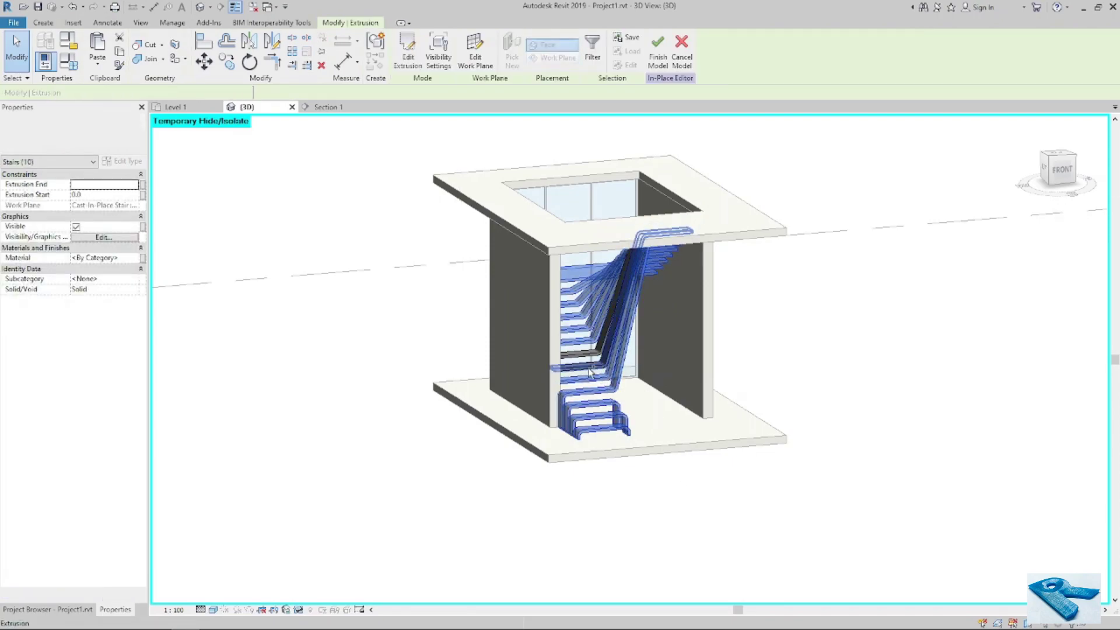
pyautogui.keyDown('ctrl'); pyautogui.click(578, 357); pyautogui.keyUp('ctrl')
pyautogui.keyDown('ctrl'); pyautogui.click(633, 360); pyautogui.keyUp('ctrl')
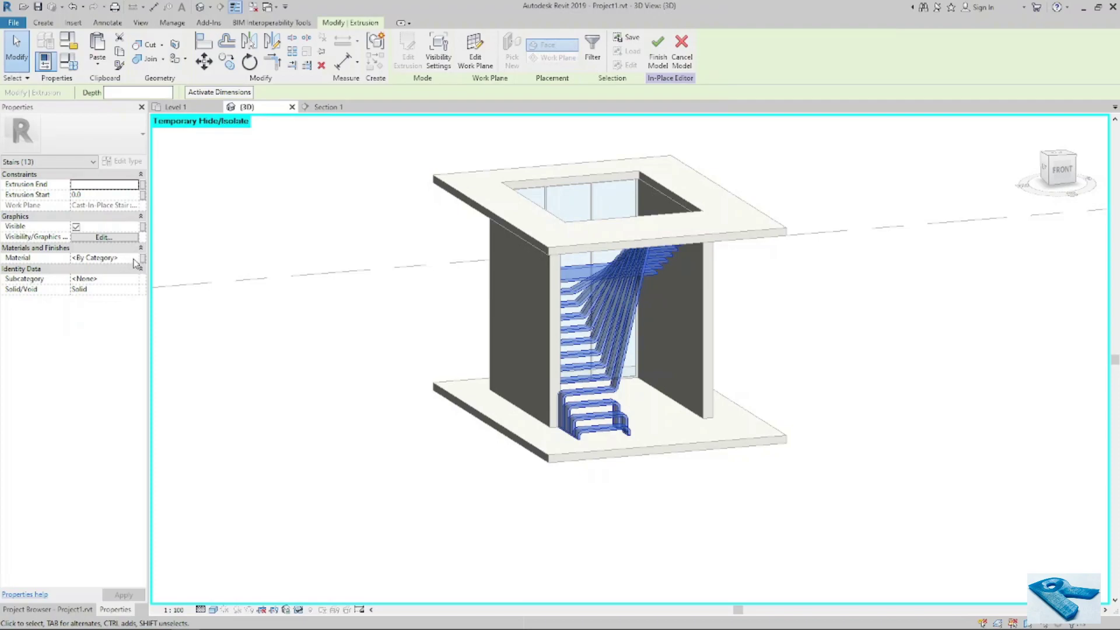
pyautogui.click(135, 260)
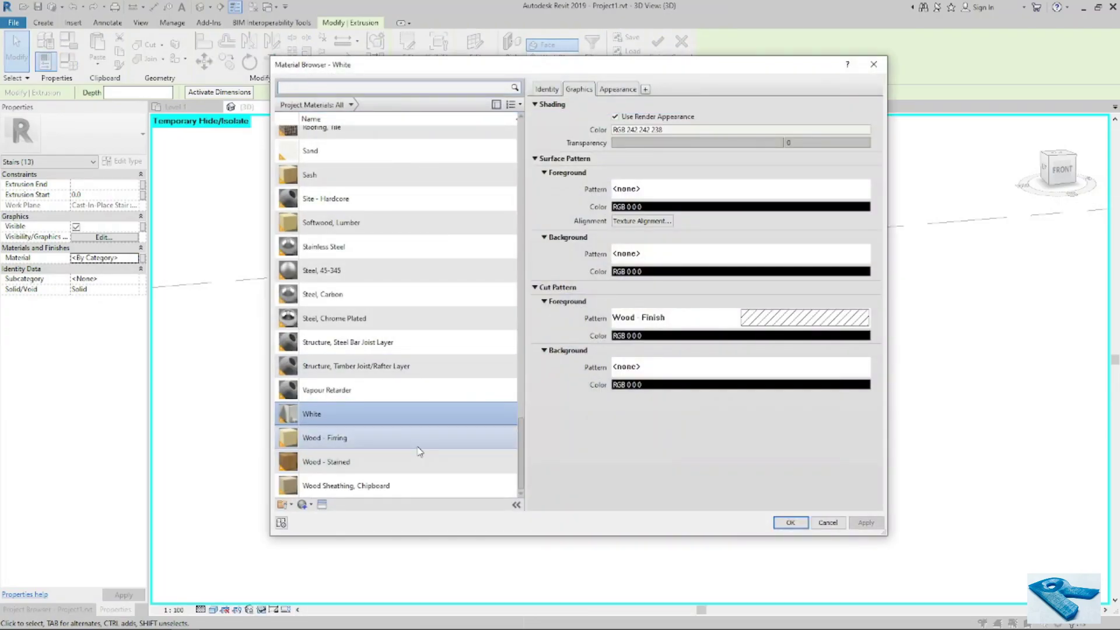
pyautogui.click(417, 462)
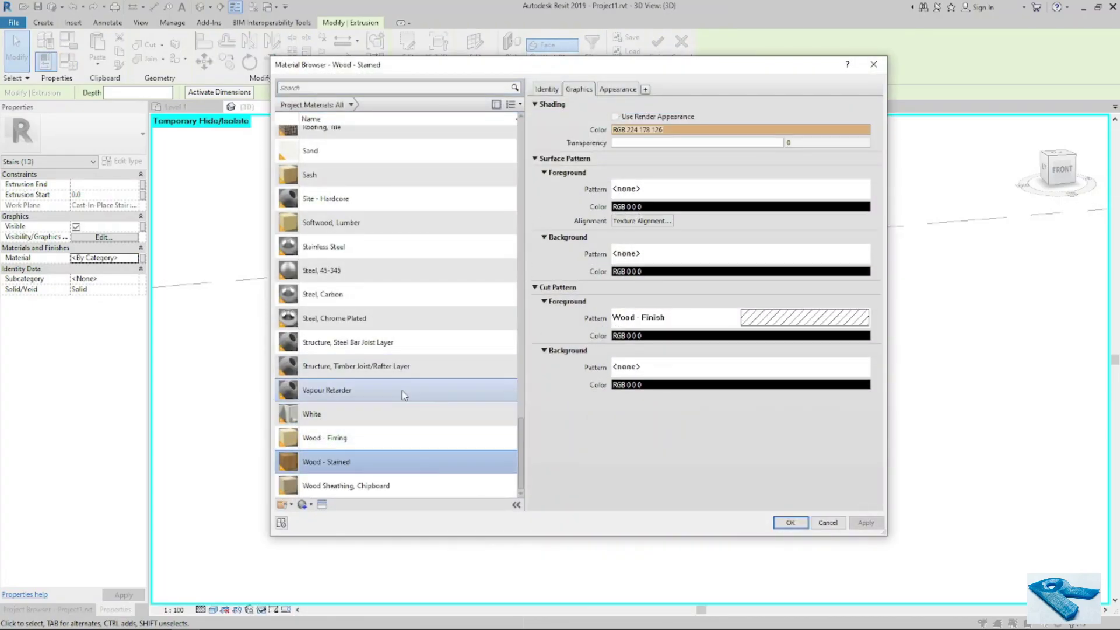
pyautogui.scroll(3, 401, 390)
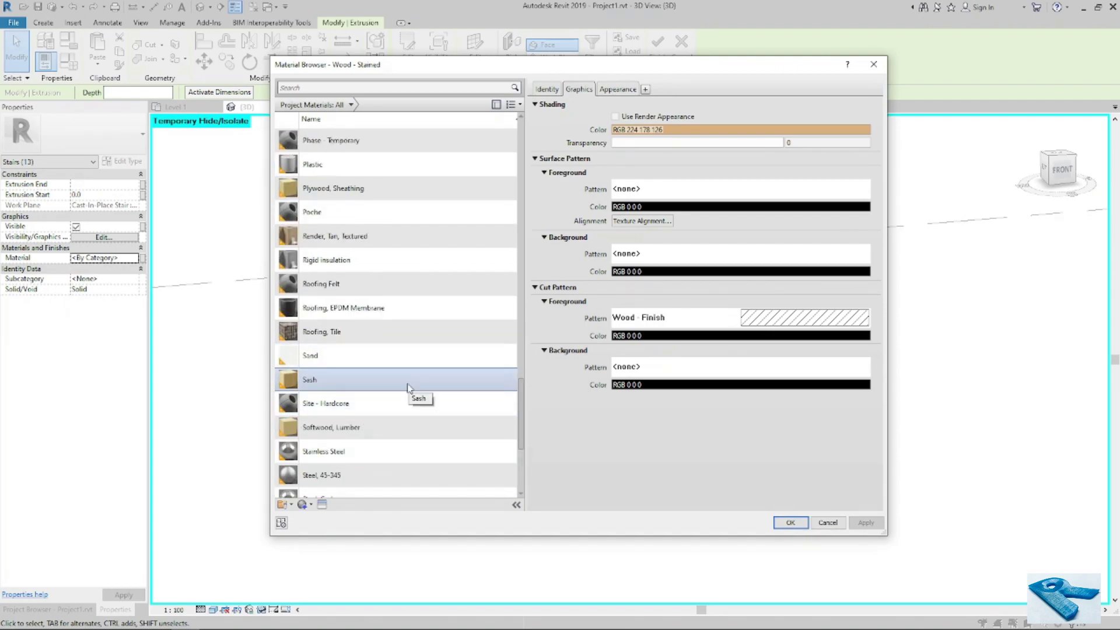
pyautogui.click(386, 188)
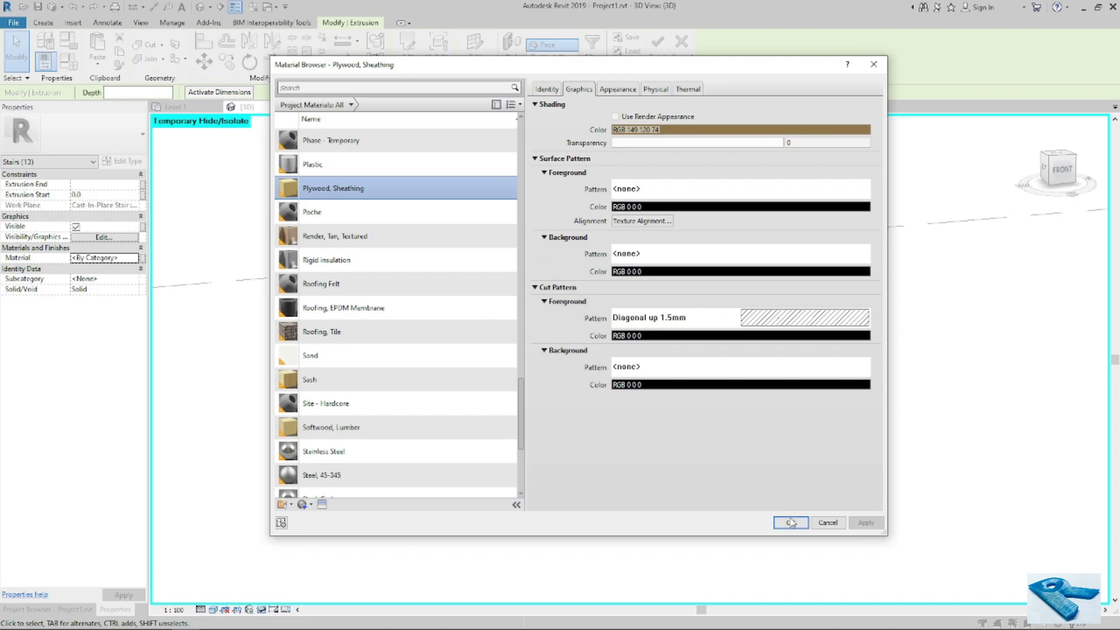
pyautogui.click(791, 522)
pyautogui.click(689, 511)
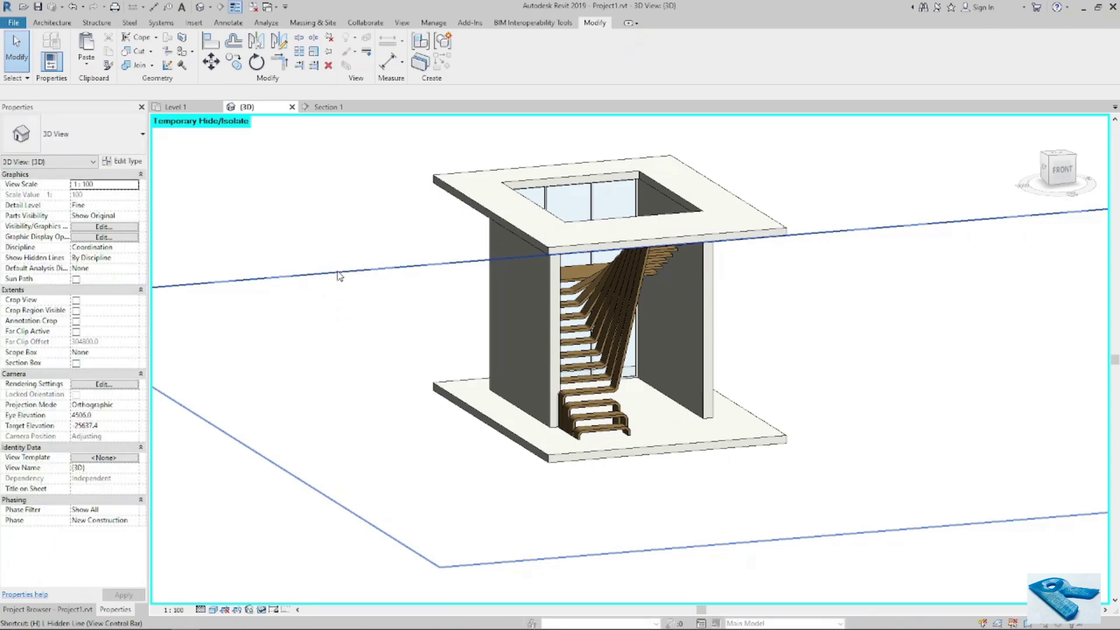
# Reset the temporary hide/isolate and select the original cast-in-place stair at its lowest step.
pyautogui.press('r')
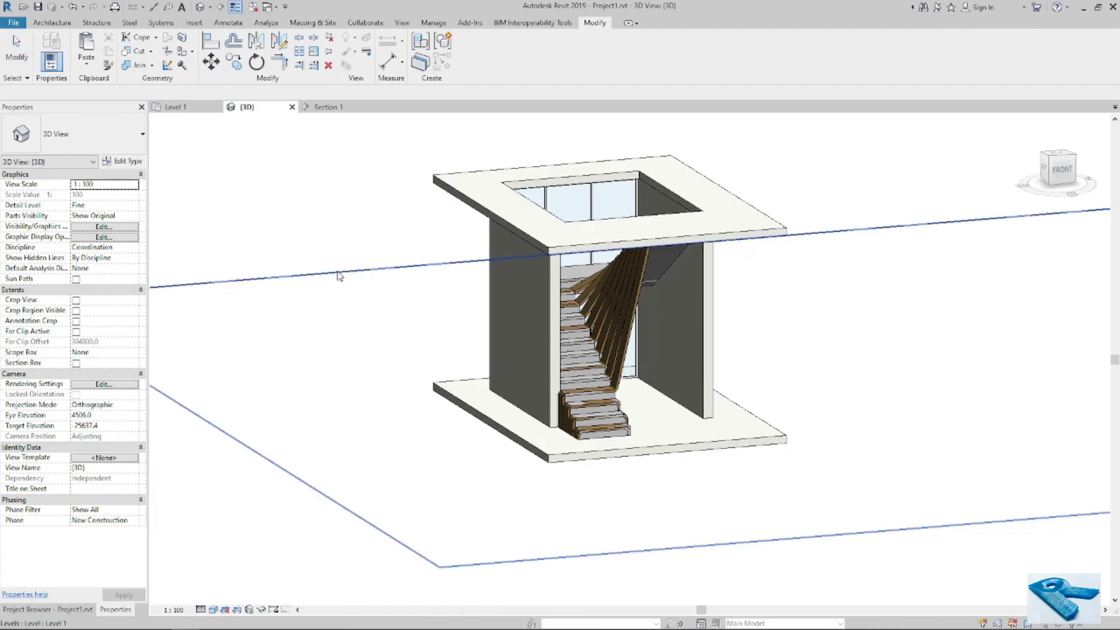
pyautogui.scroll(2, 608, 441)
pyautogui.scroll(2, 608, 442)
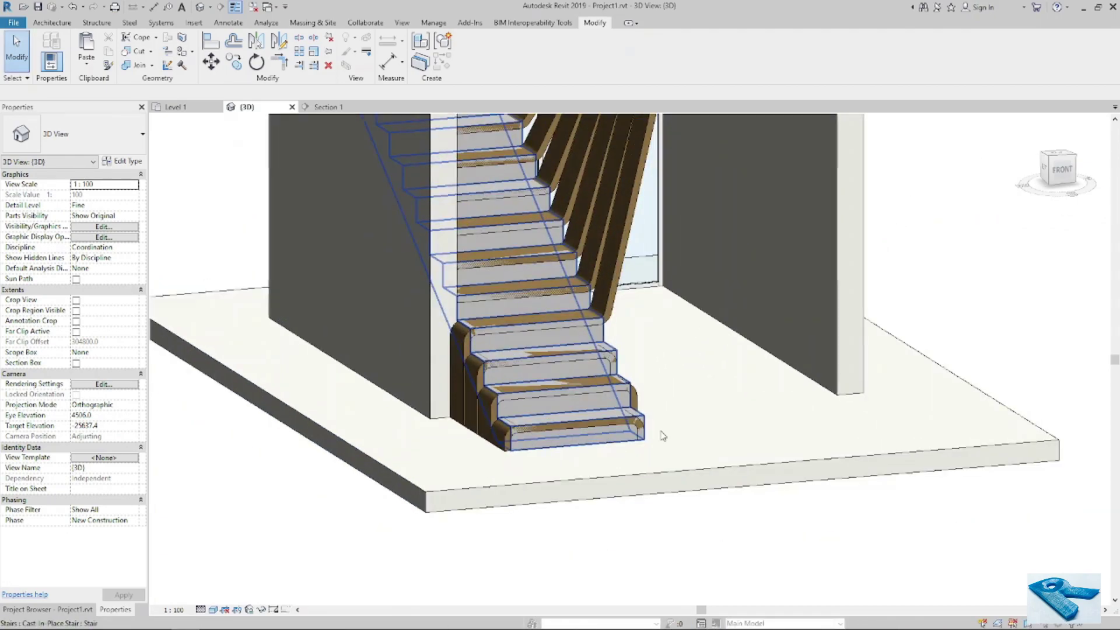
pyautogui.click(620, 445)
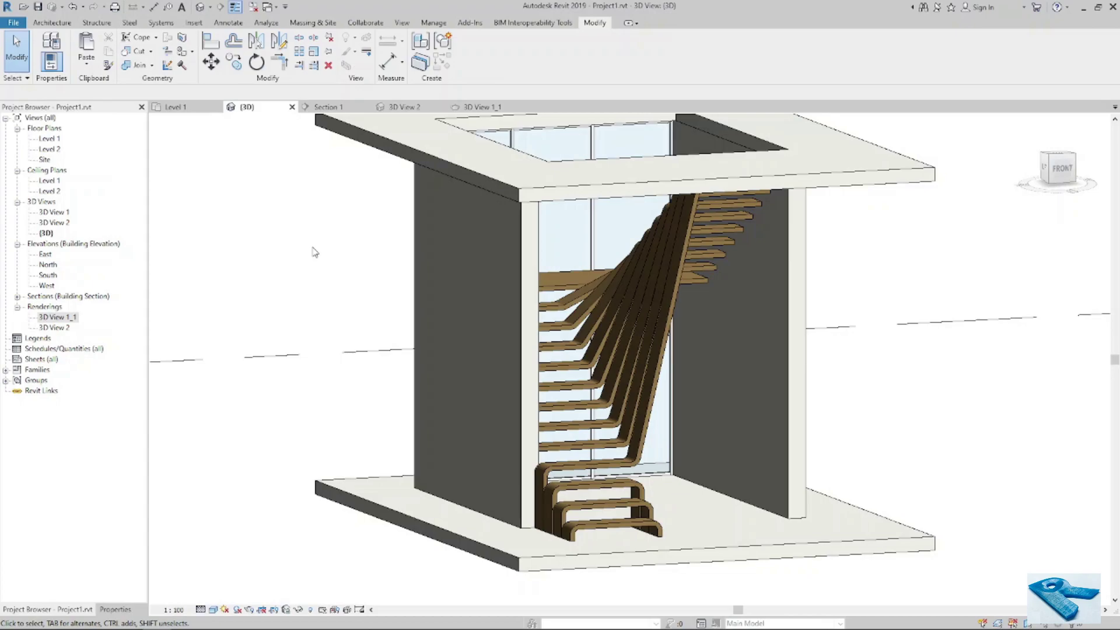
# Review the wooden ribbon staircase in the default 3D view, the 3D View 2 perspective and the 3D View 1_1 rendering.
pyautogui.scroll(-4, 670, 383)
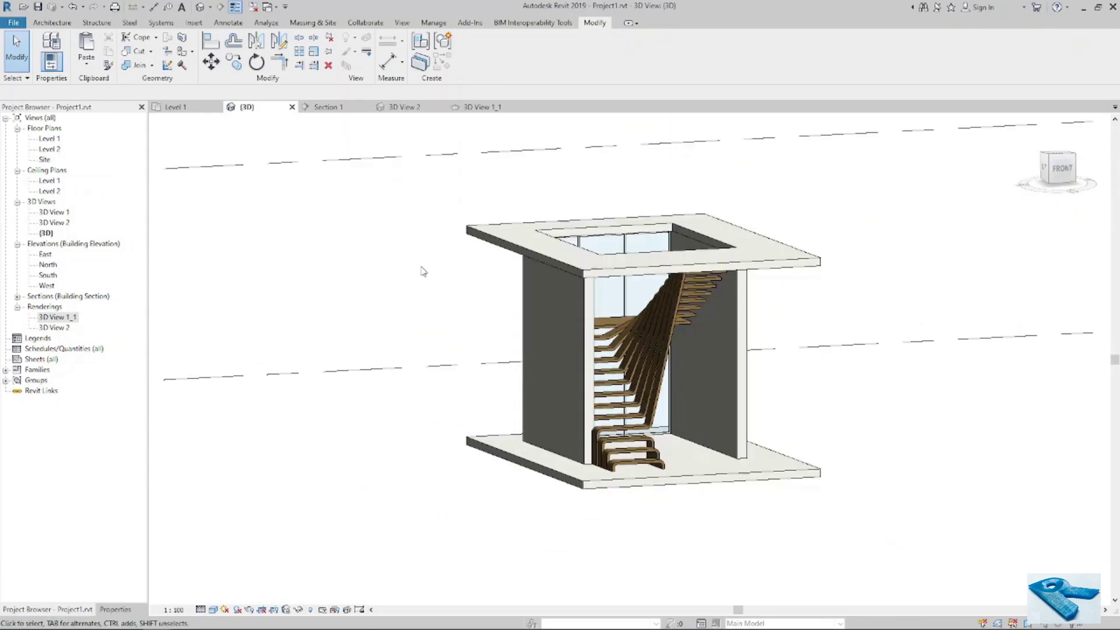
pyautogui.keyDown('shift'); pyautogui.moveTo(427, 273); pyautogui.dragTo(817, 377, button='middle'); pyautogui.keyUp('shift')
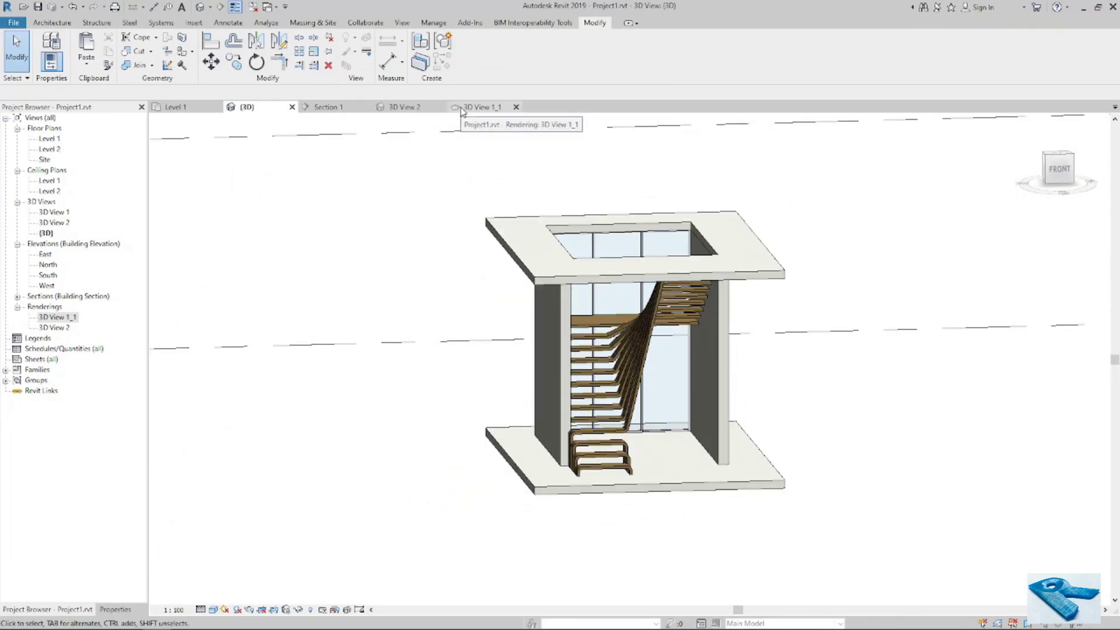
pyautogui.click(402, 108)
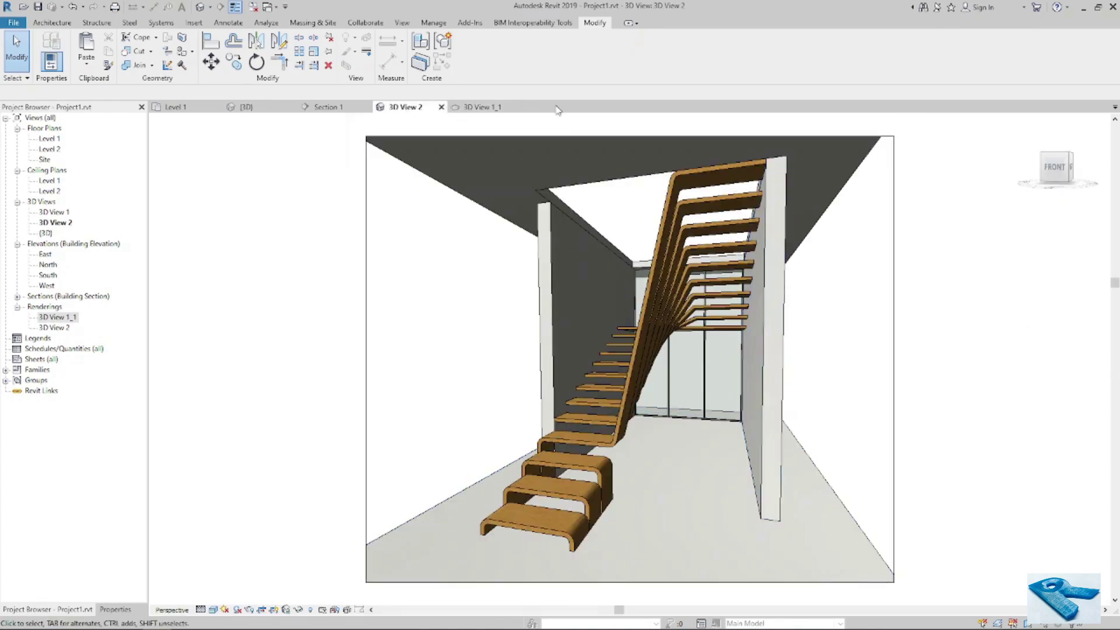
pyautogui.click(483, 108)
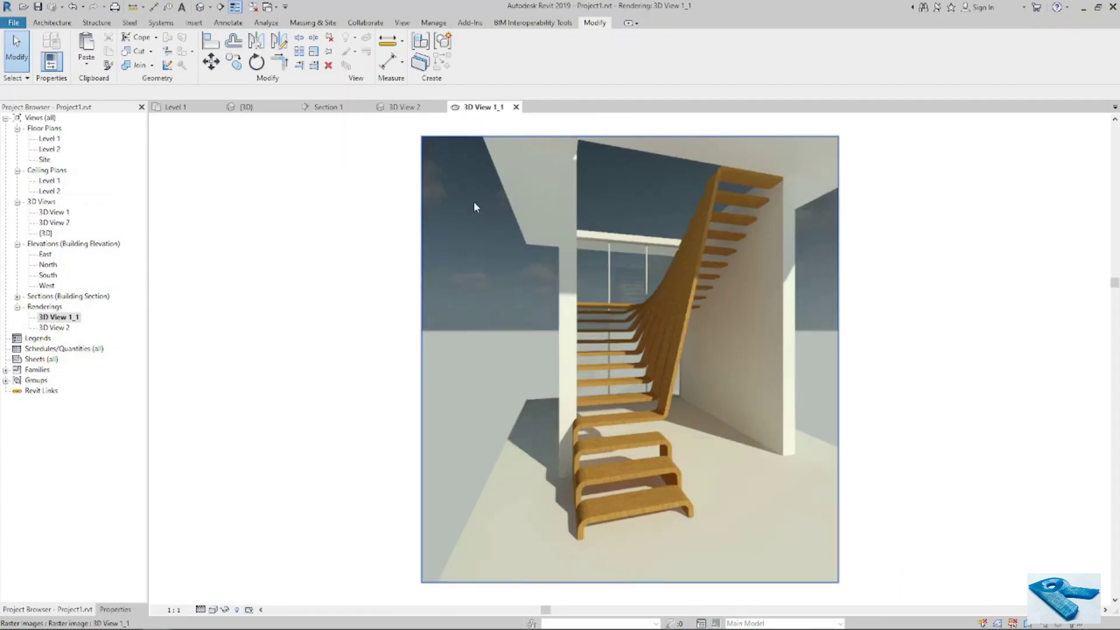
pyautogui.click(247, 107)
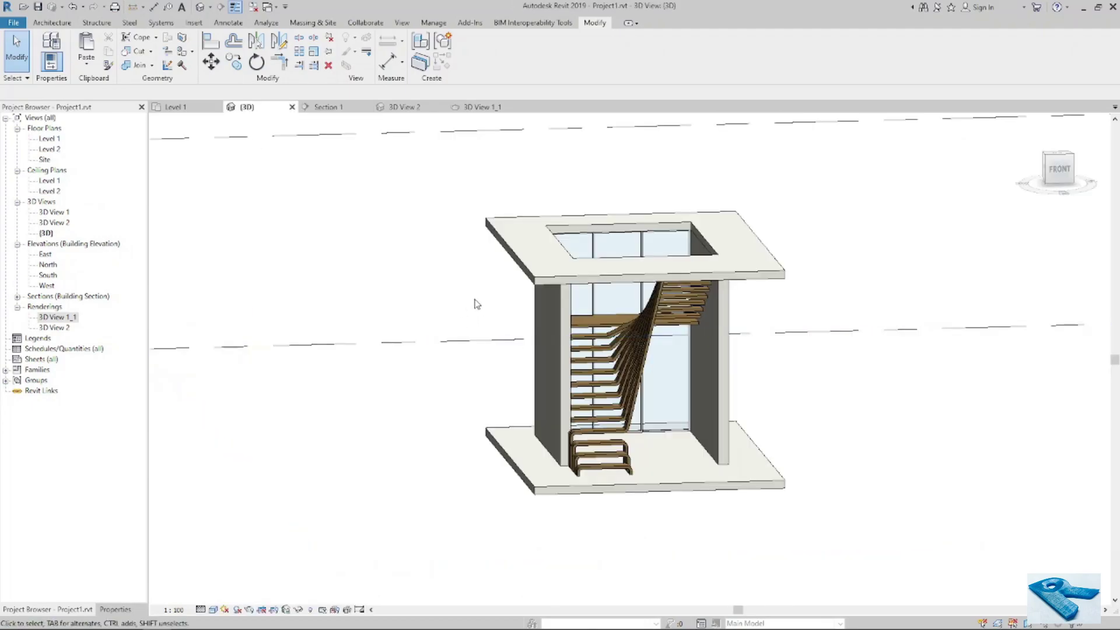
pyautogui.keyDown('shift'); pyautogui.moveTo(488, 308); pyautogui.dragTo(523, 354, button='middle'); pyautogui.keyUp('shift')
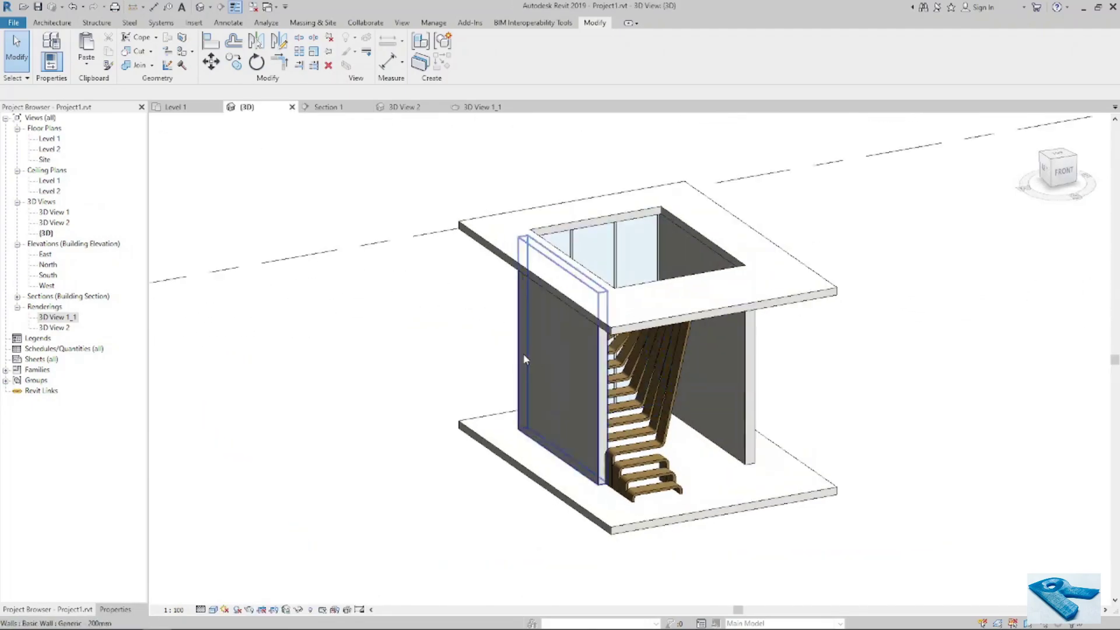